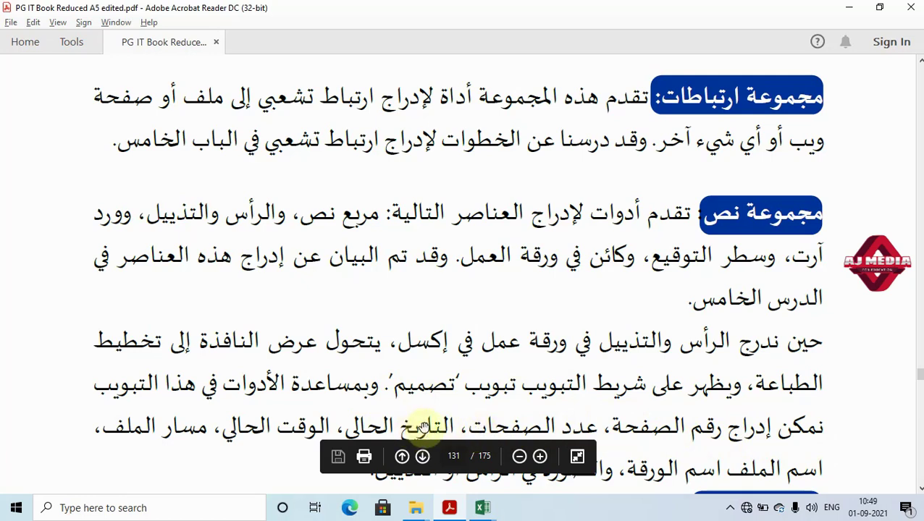
Scroll down through page 131 in Adobe Acrobat Reader
left_click(919, 489)
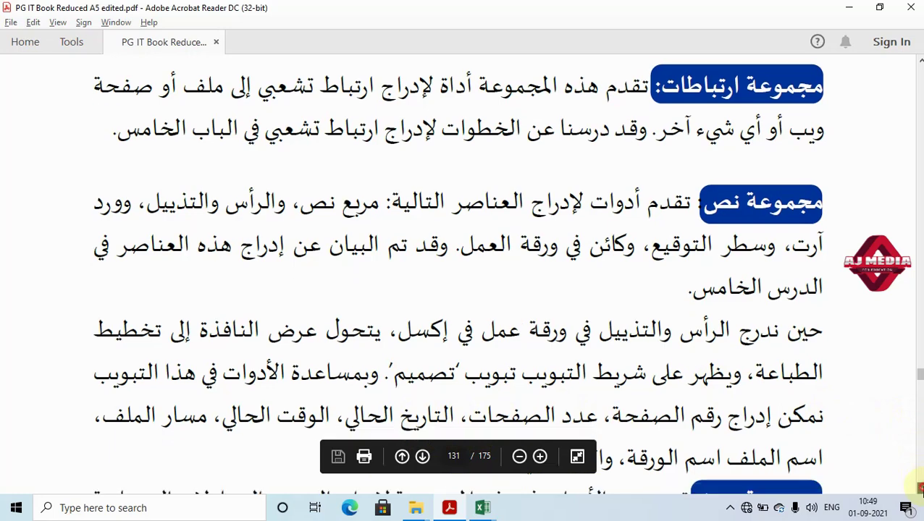
left_click(918, 489)
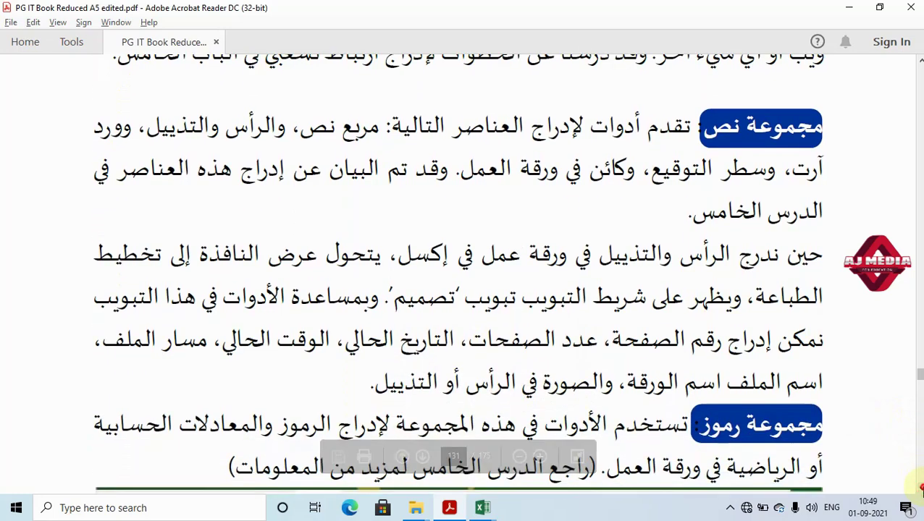
left_click(919, 489)
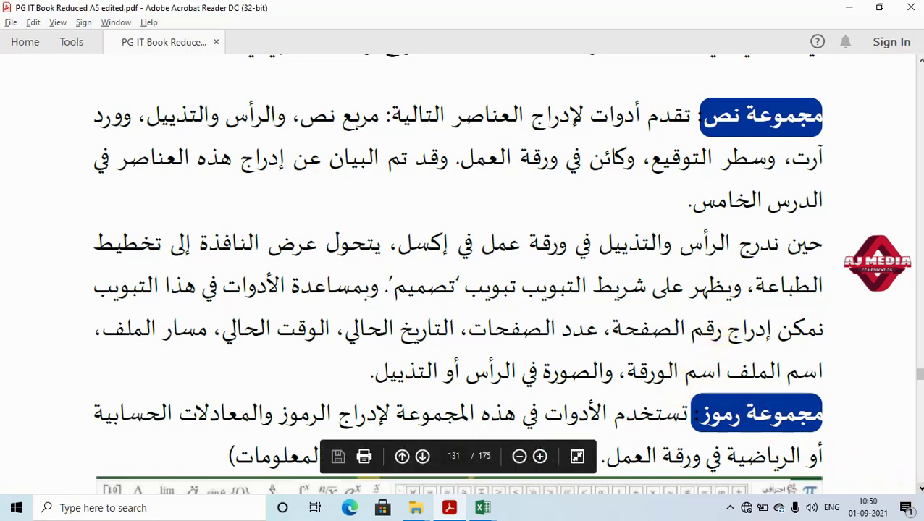
left_click(919, 489)
left_click(920, 489)
left_click(919, 488)
left_click(919, 489)
left_click(920, 489)
left_click(920, 488)
left_click(920, 489)
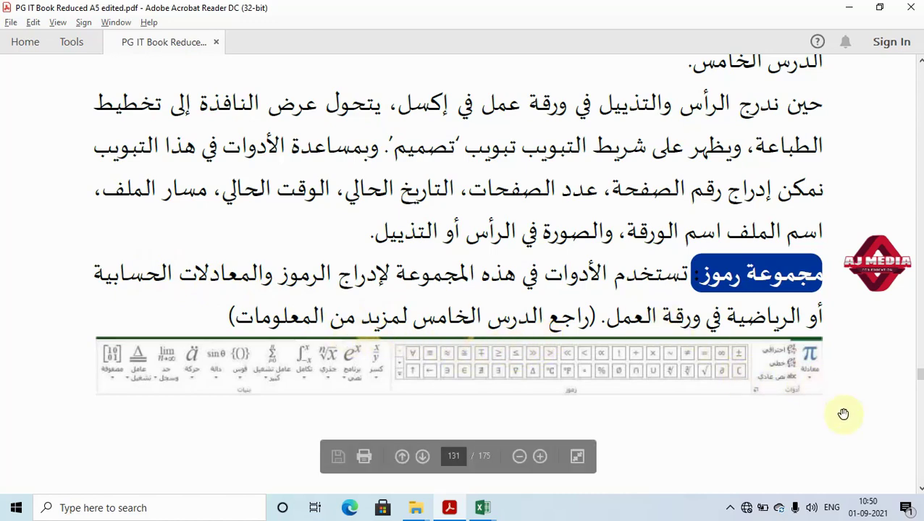
Finish page 131 and switch to the File Explorer window showing bandicam files
left_click(921, 488)
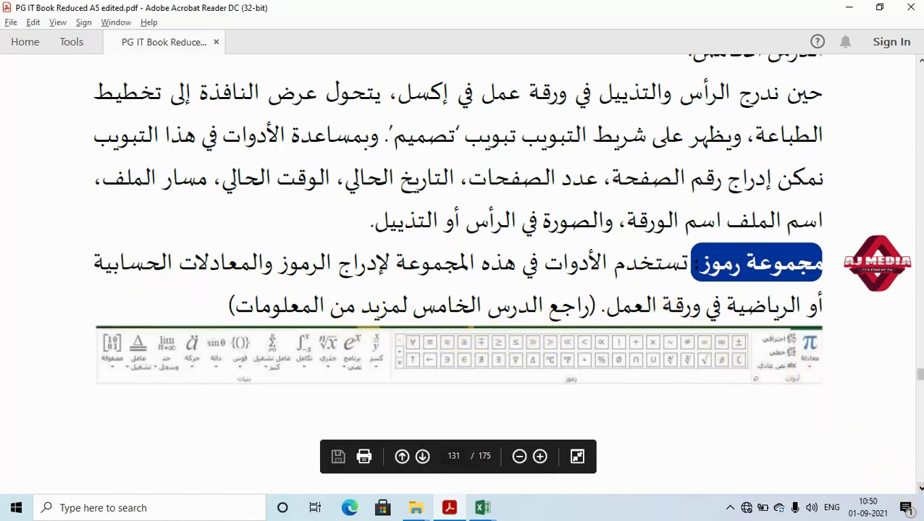
left_click(921, 488)
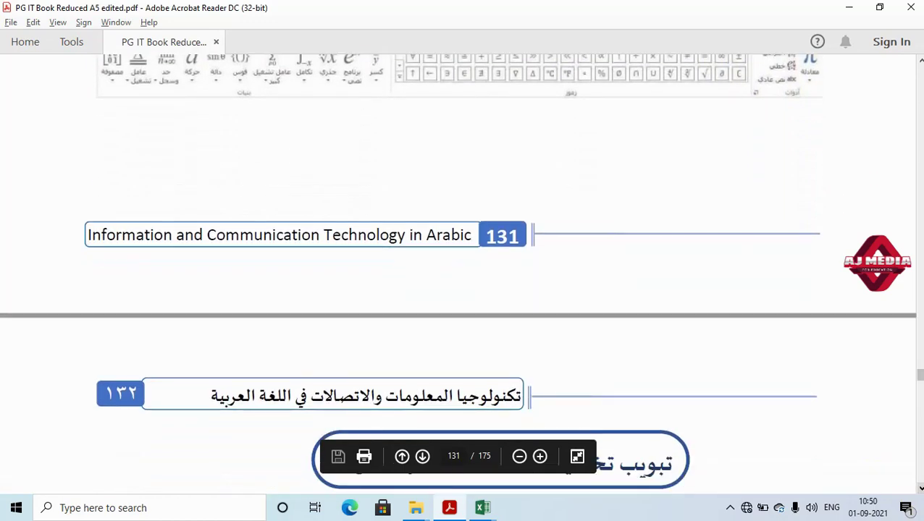
key("alt+Tab")
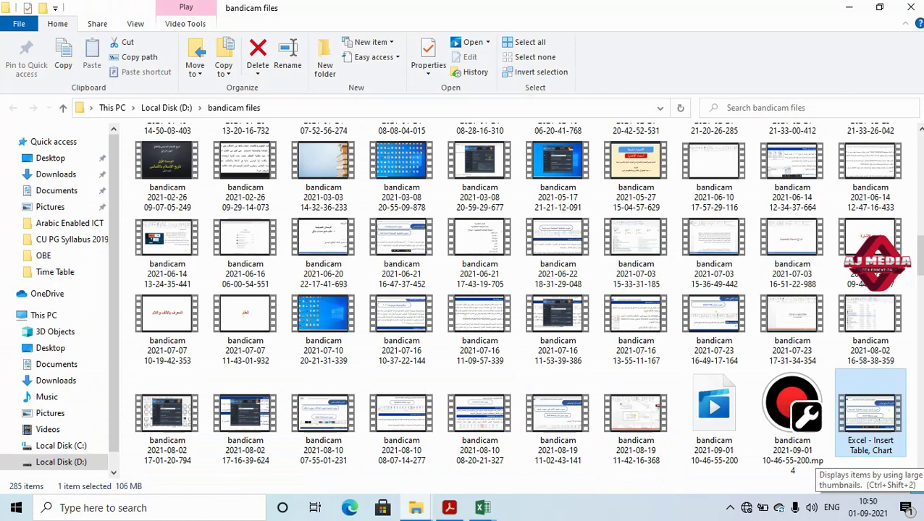
Switch to Excel, create the blank workbook Book3 and show the INSERT ribbon
key("alt+Tab")
key("Tab")
key("Tab")
key("Tab")
key("Tab")
key("Tab")
key("Tab")
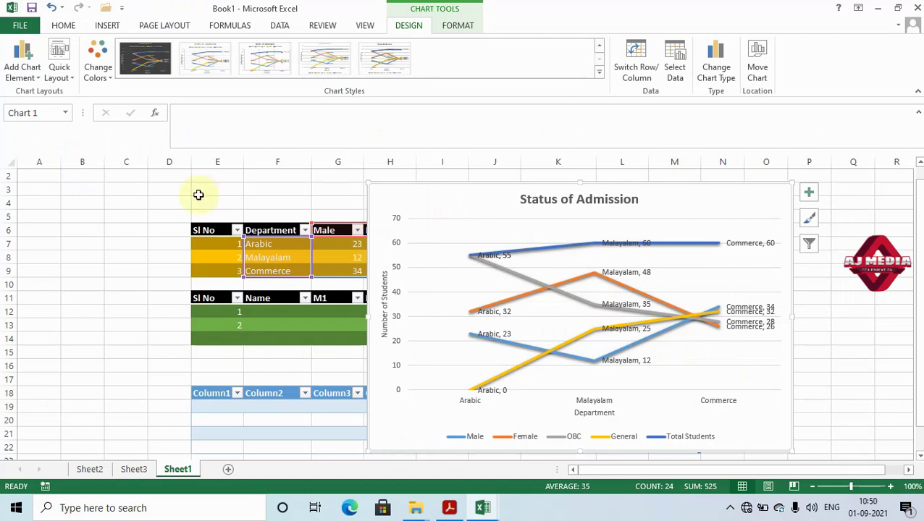
key("ctrl+n")
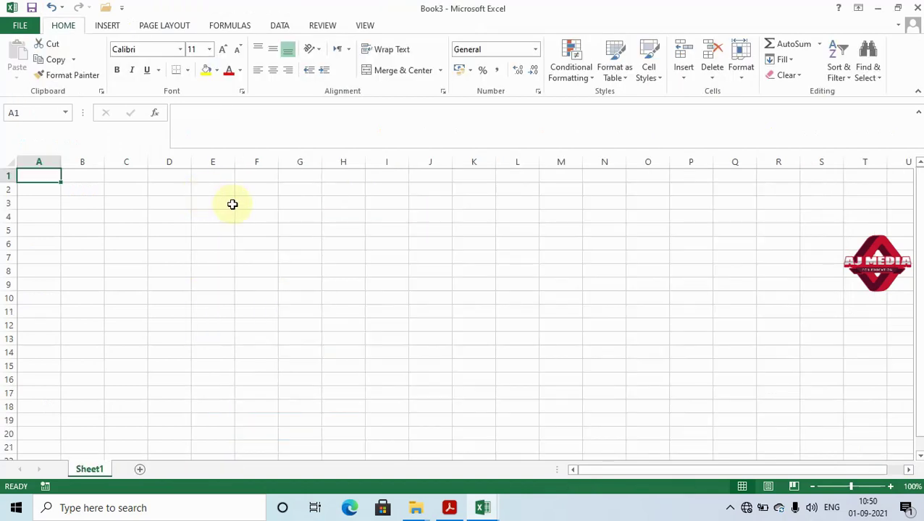
left_click(117, 26)
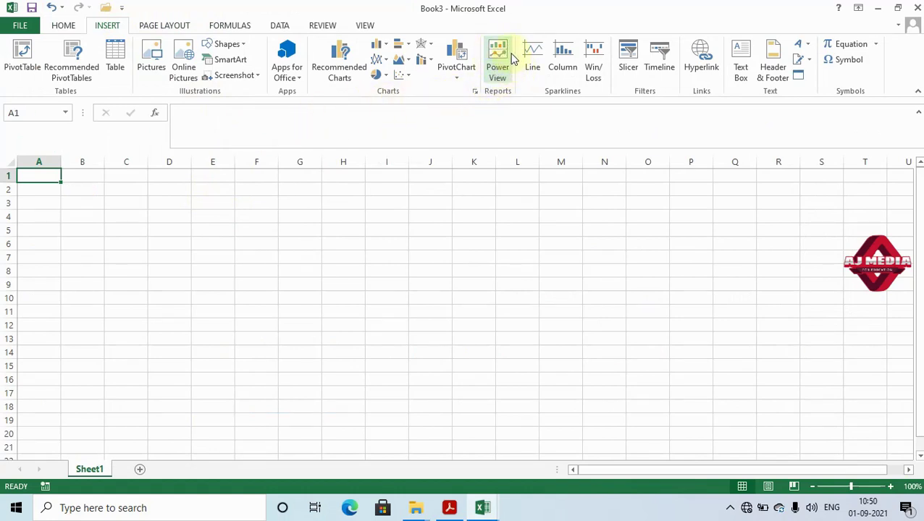
left_click(492, 85)
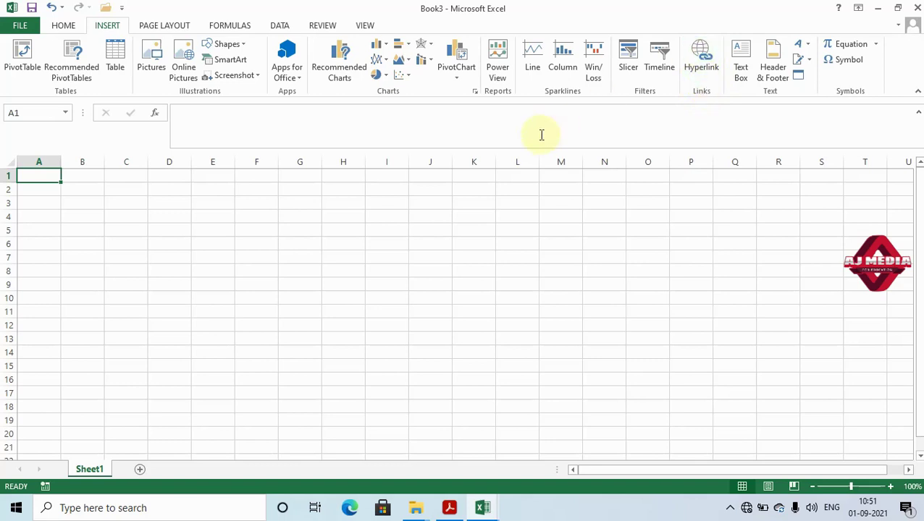
left_click(323, 215)
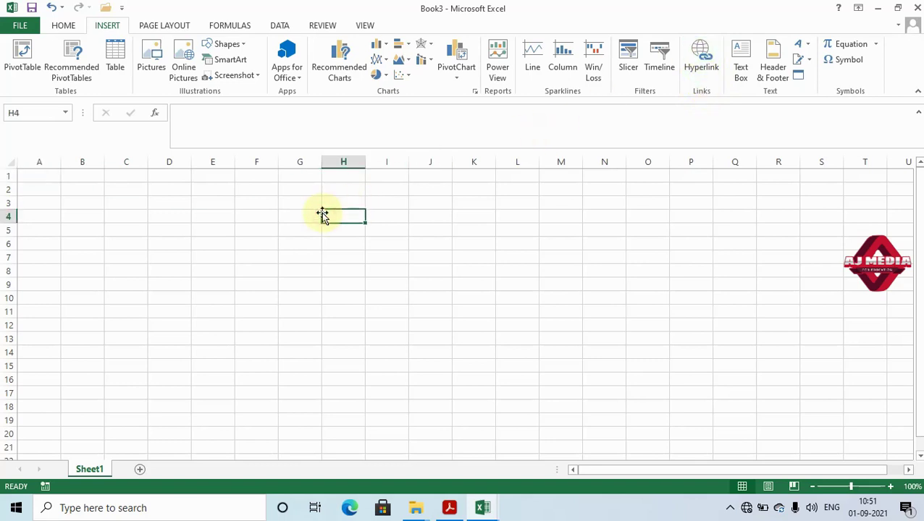
type("College")
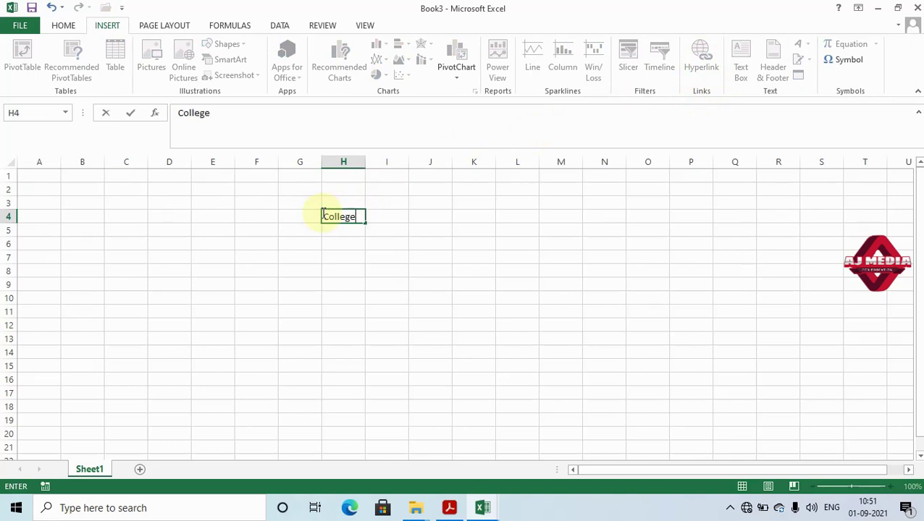
key("Return")
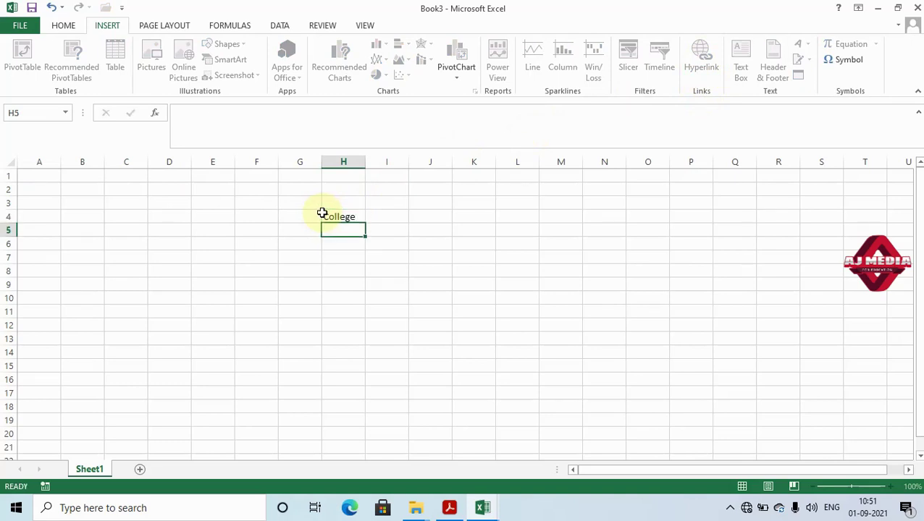
left_click(359, 215)
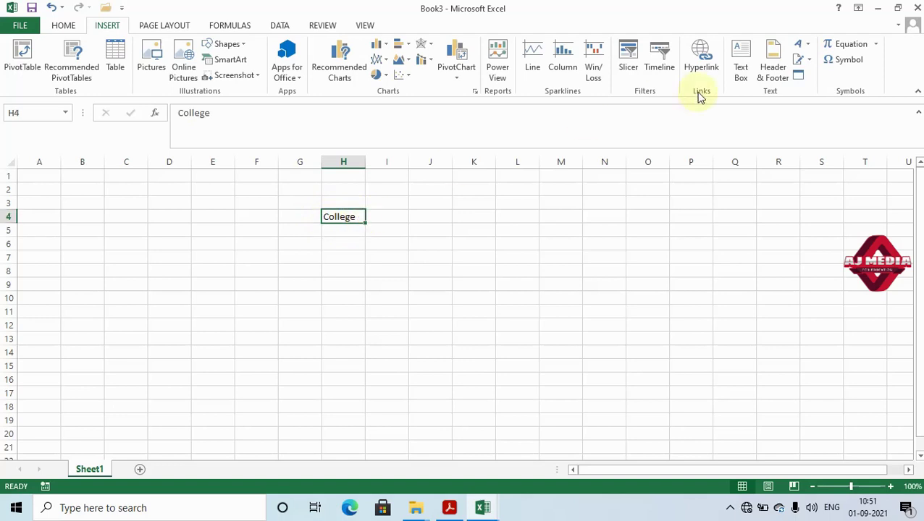
left_click(701, 58)
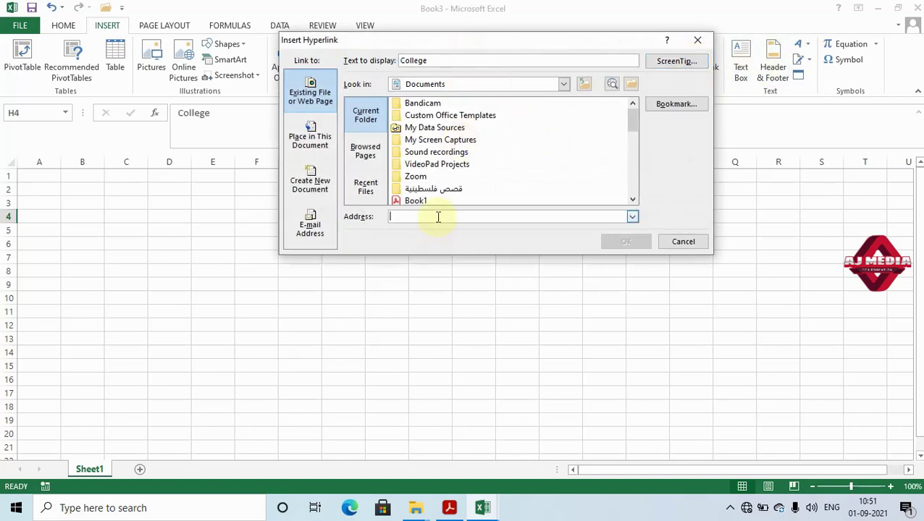
type("w.tmgctirur.ac.in")
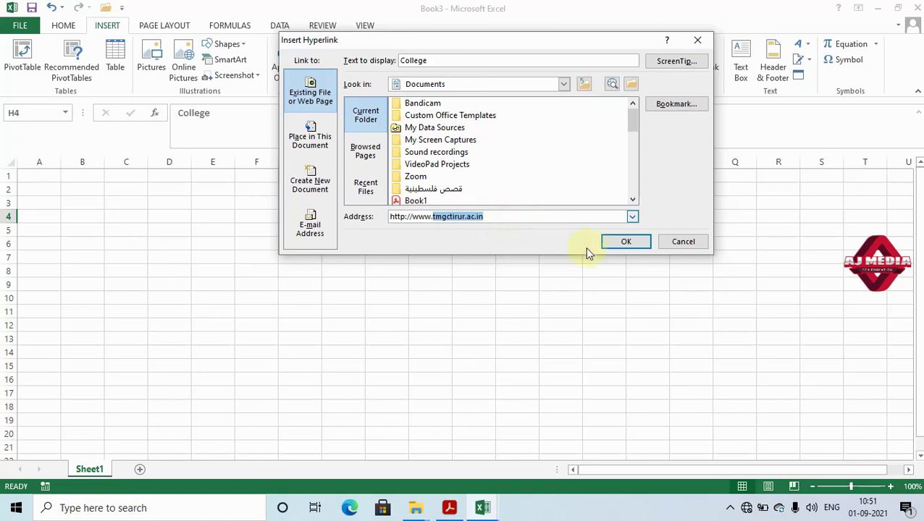
left_click(612, 242)
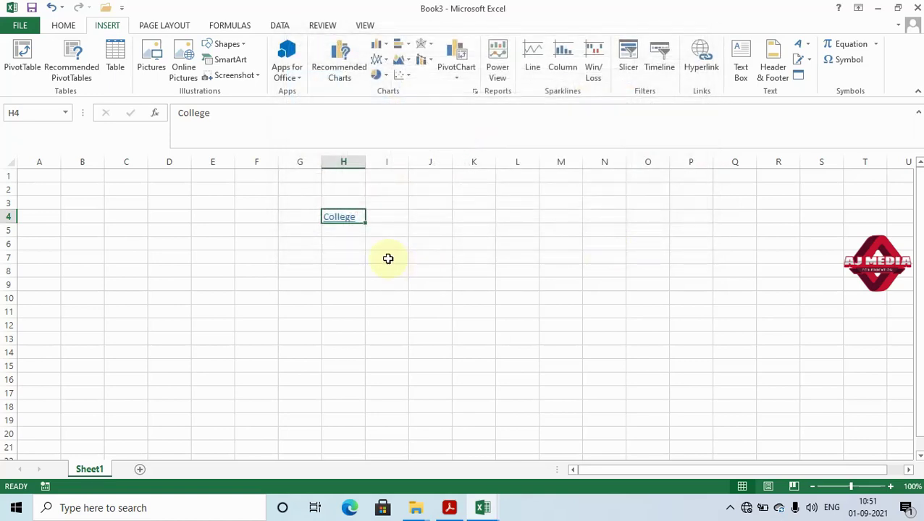
left_click(394, 233)
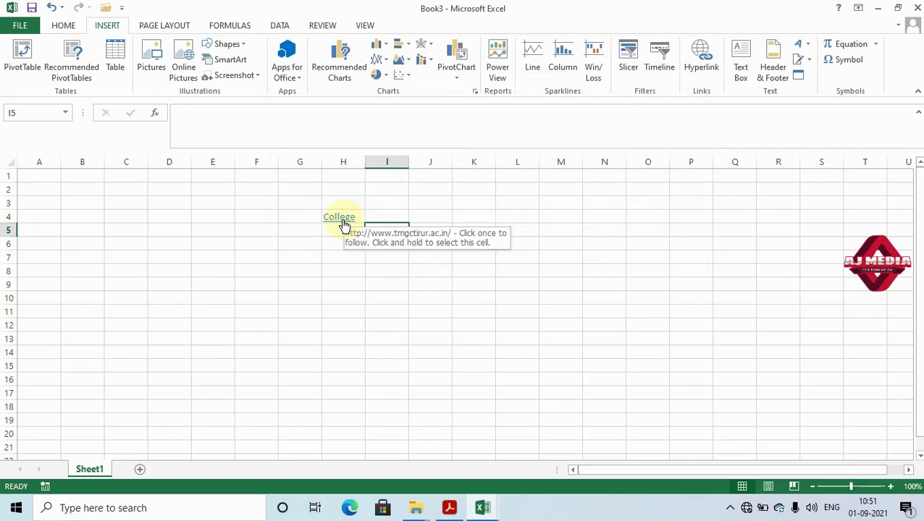
left_click(351, 256)
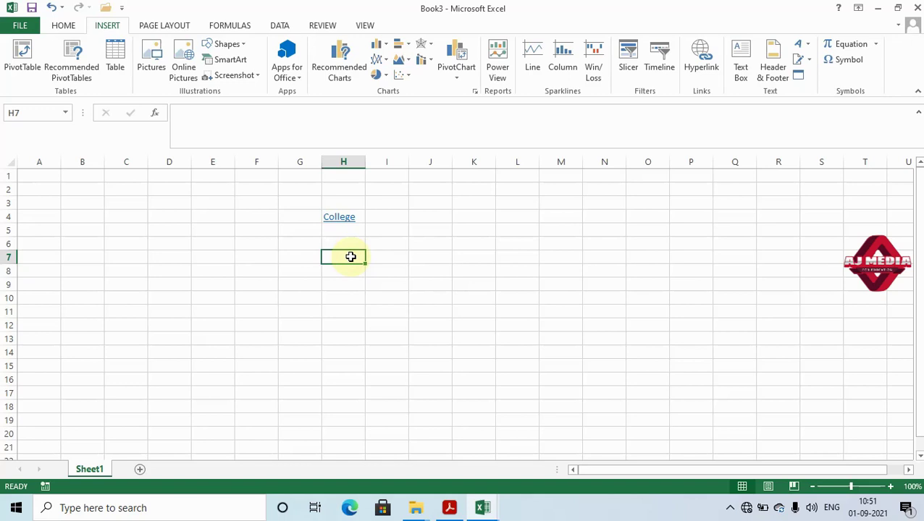
Enter File in cell H7 and bring up its Insert Hyperlink dialog
type("File")
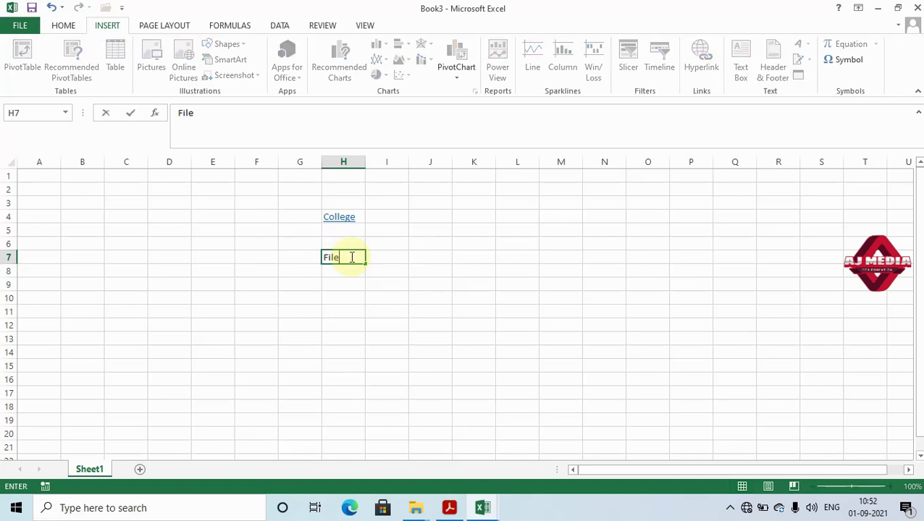
left_click(438, 288)
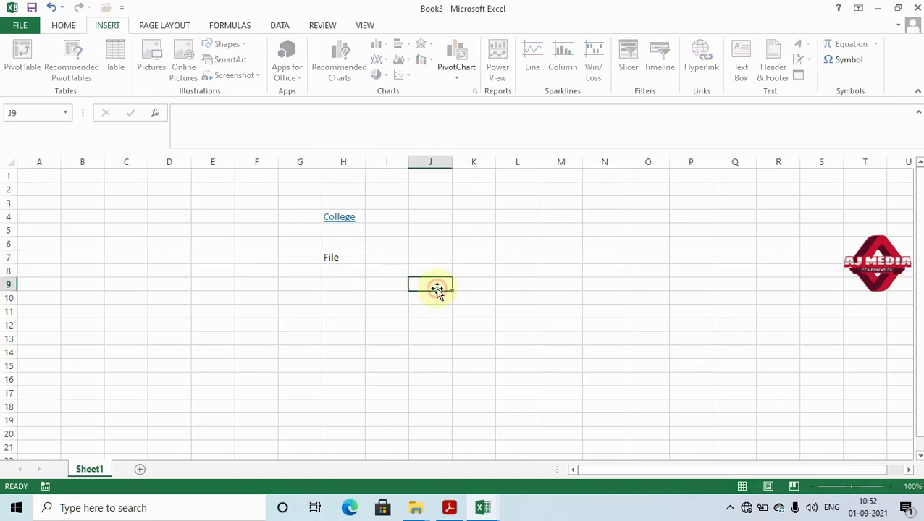
left_click(346, 258)
left_click(708, 72)
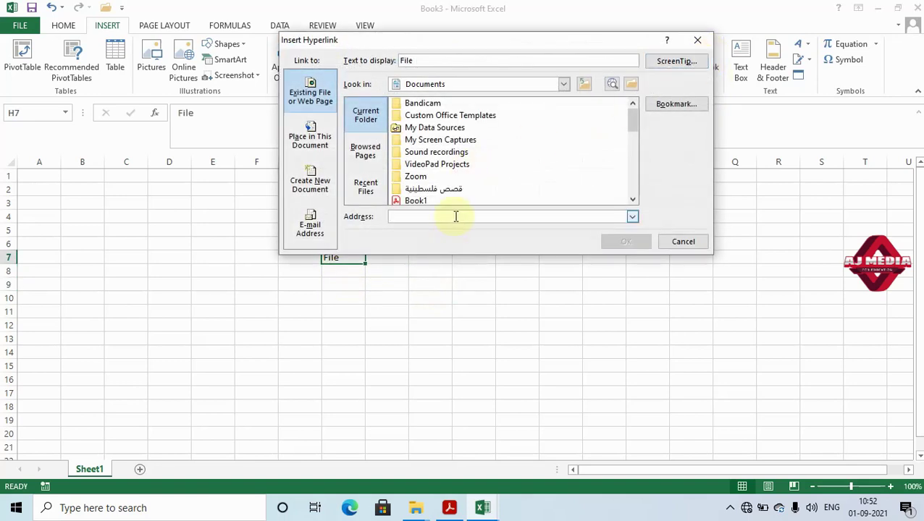
Browse Local Disk (C:) into Users > Public > Public Pictures for the link target
left_click(564, 84)
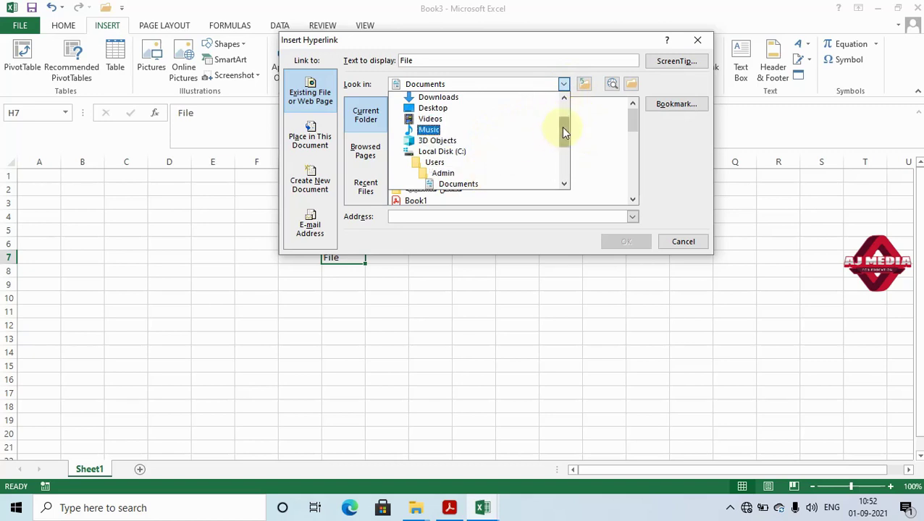
mouse_move(562, 128)
left_mouse_down()
mouse_move(566, 144)
mouse_move(562, 135)
left_mouse_up()
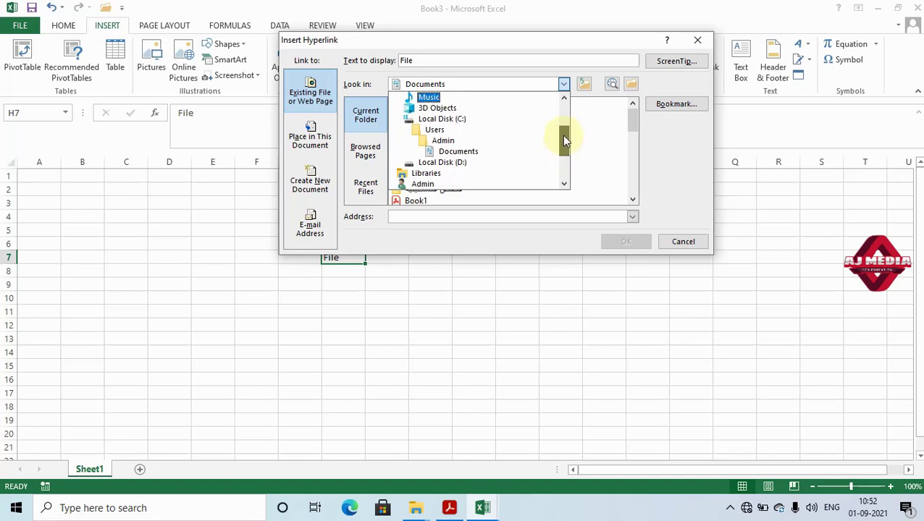
left_click(448, 129)
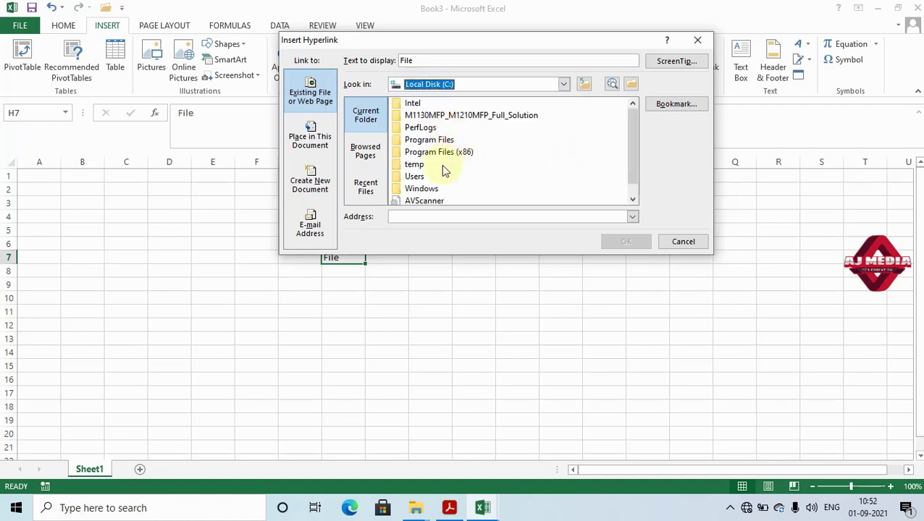
double_click(417, 176)
double_click(423, 116)
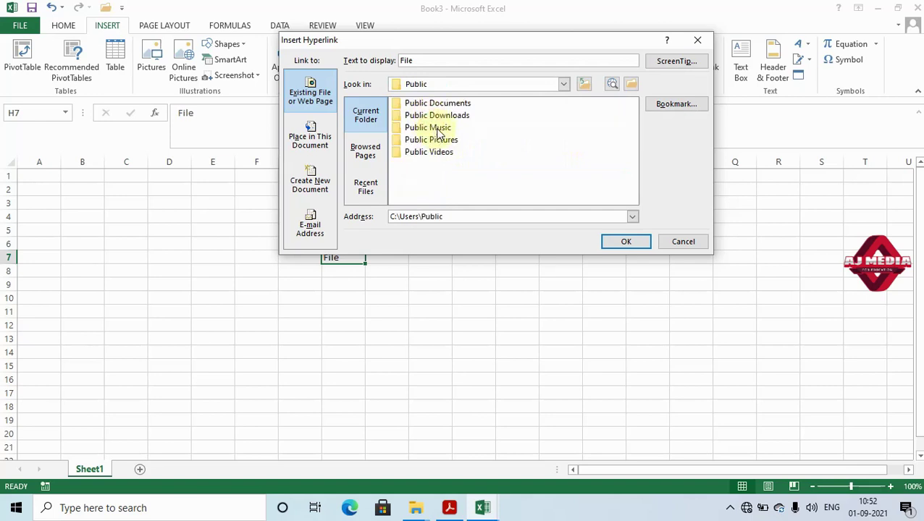
double_click(443, 140)
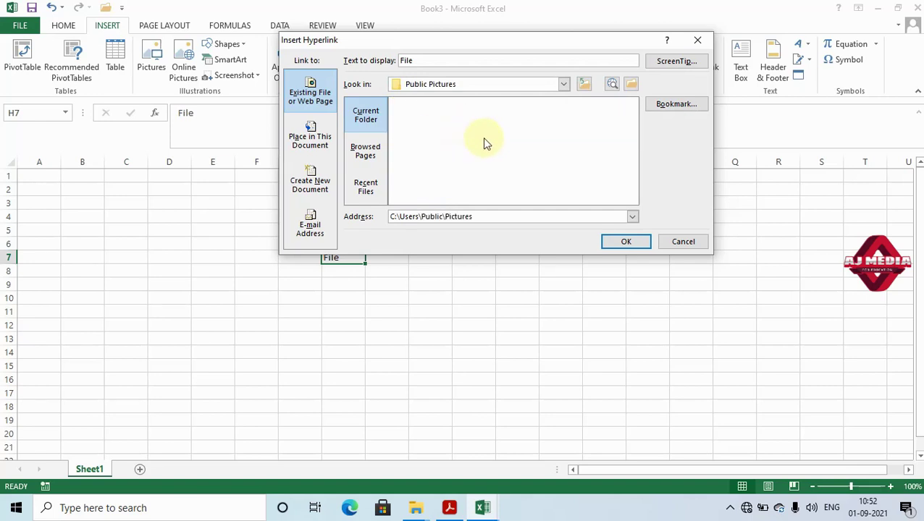
Link File to 5c04bc1129733.jpg in Users > Admin > Pictures > Saved Pictures
left_click(564, 85)
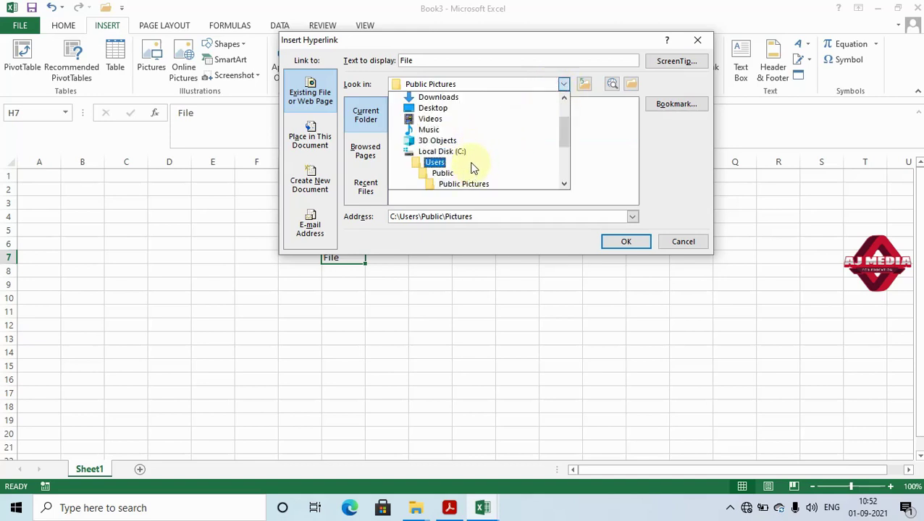
left_click(471, 163)
double_click(438, 103)
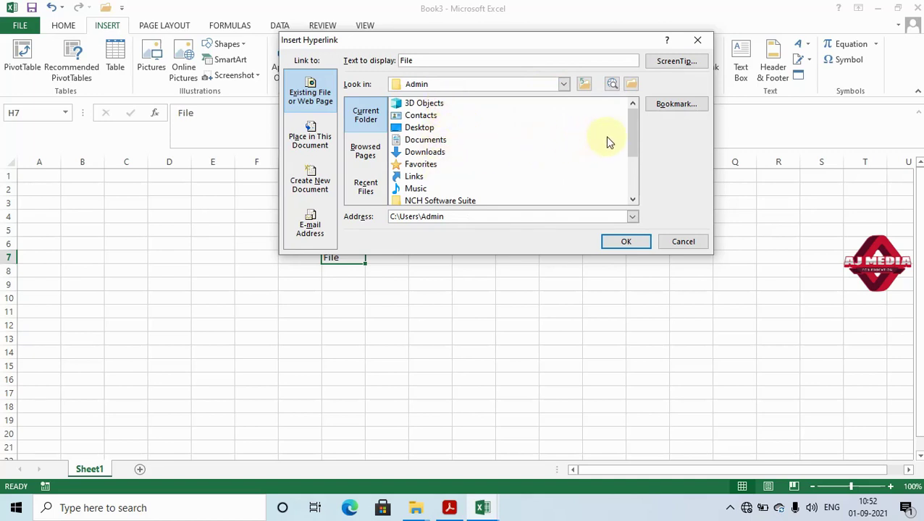
left_click_drag(634, 136, 634, 163)
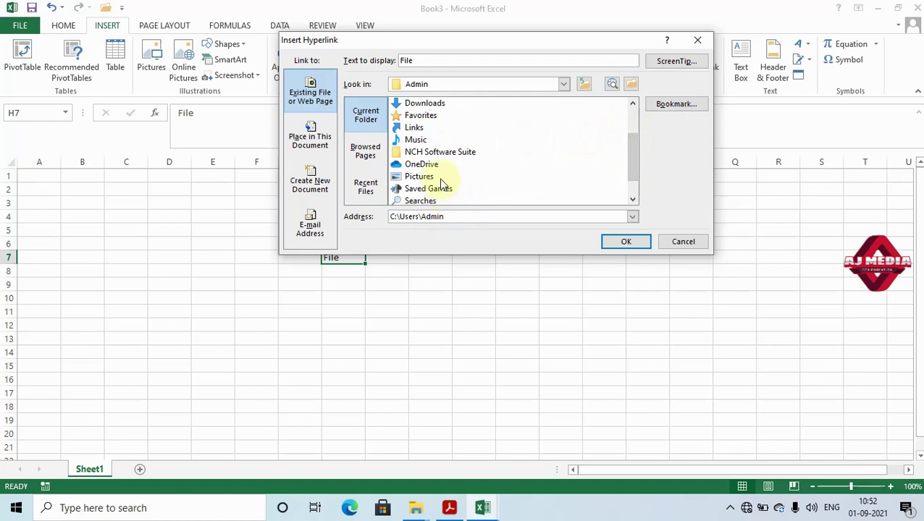
double_click(439, 178)
double_click(439, 115)
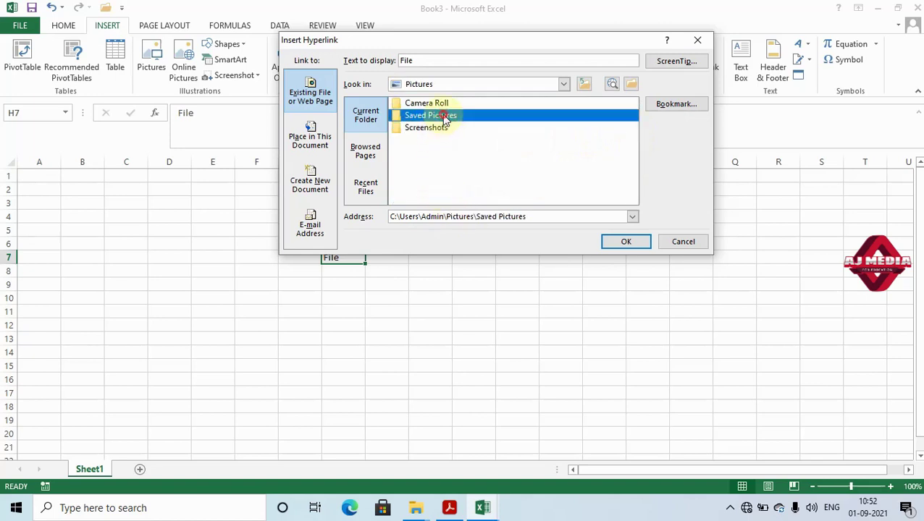
left_click(444, 128)
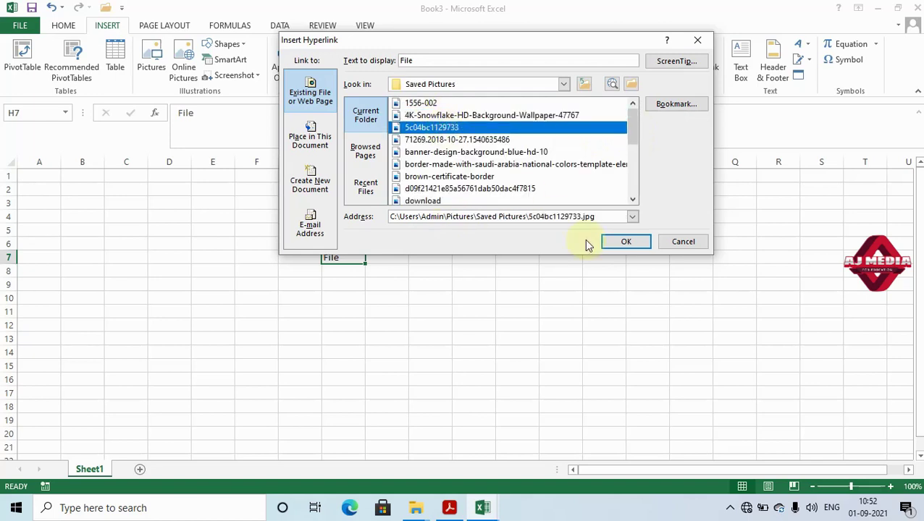
left_click(625, 244)
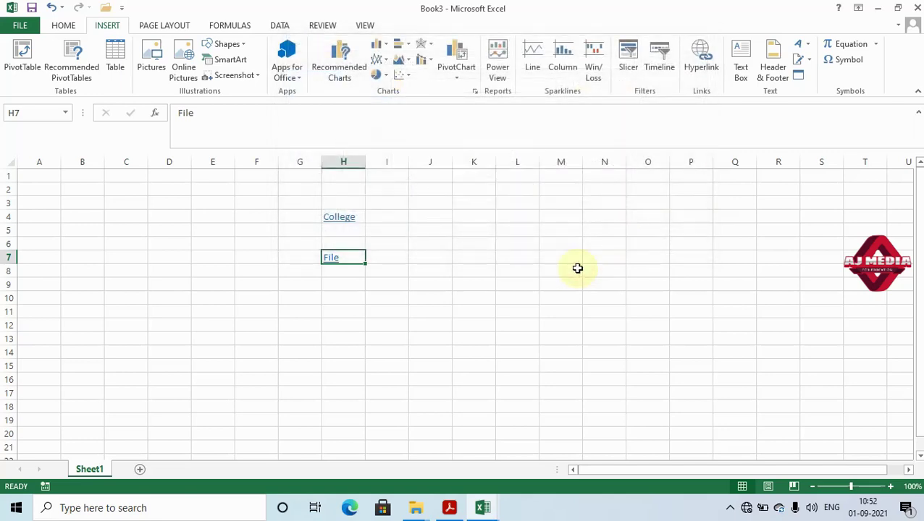
left_click(517, 308)
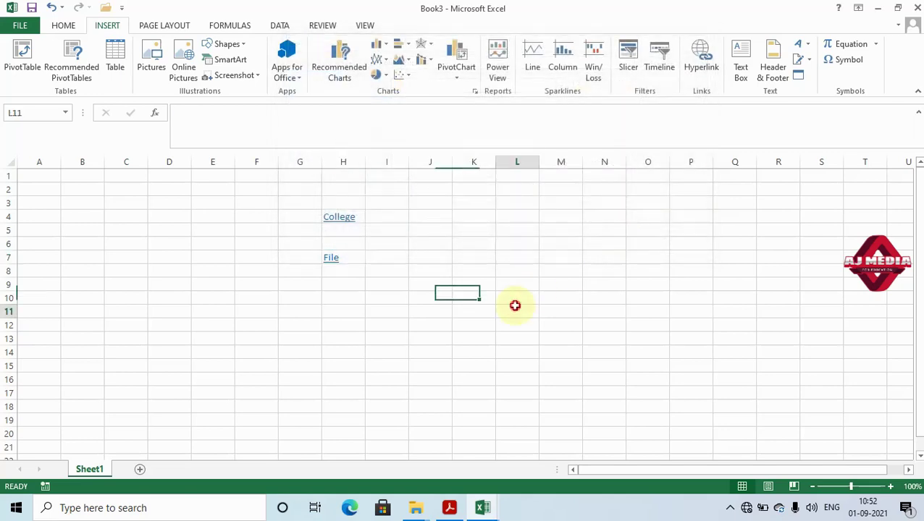
Follow the File hyperlink to view the linked picture in Photos, then close it
left_click(334, 260)
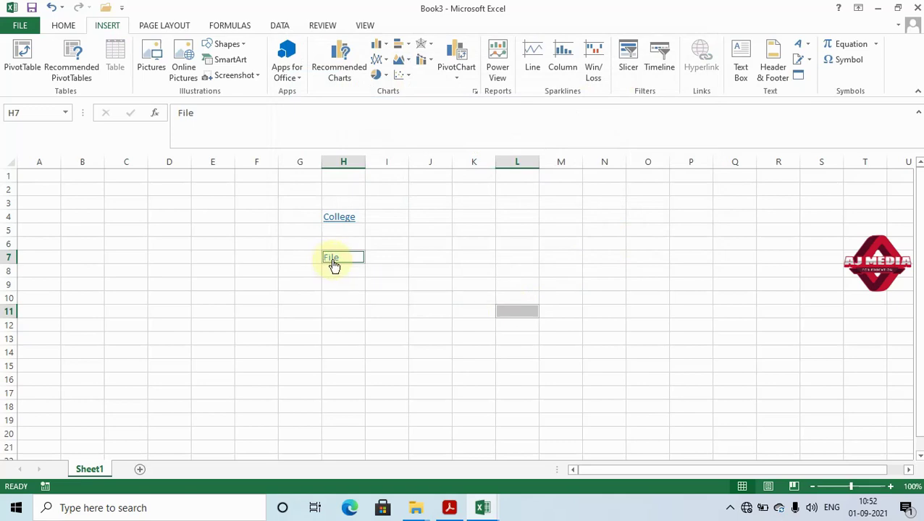
left_click(334, 263)
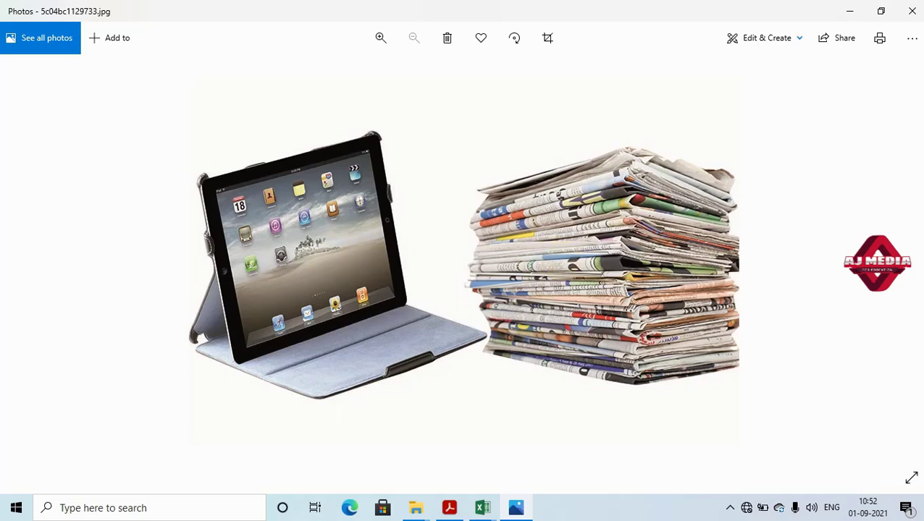
left_click(912, 11)
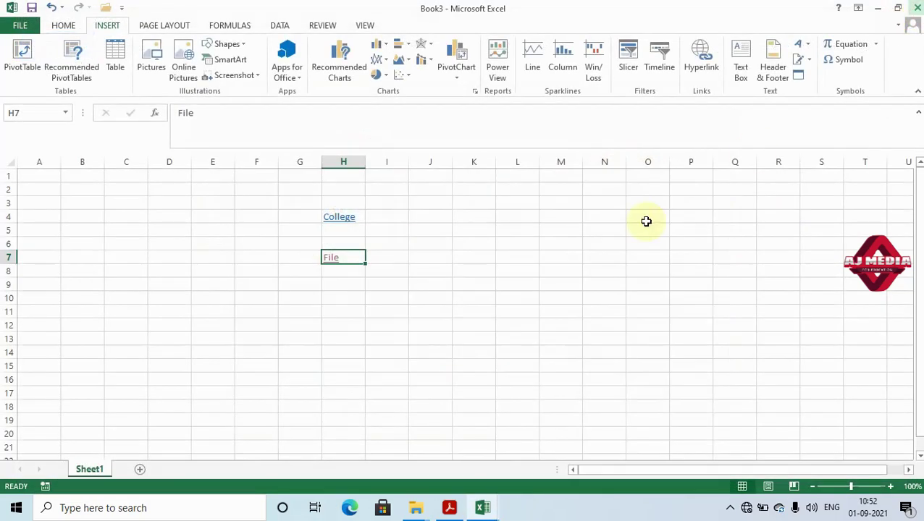
left_click(526, 275)
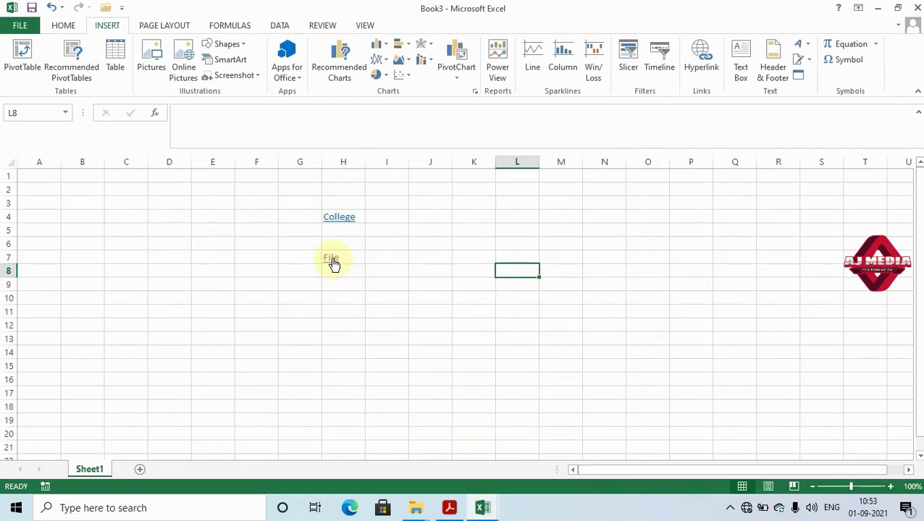
Reopen the File link, then try the College link and dismiss its connection error
left_click(331, 263)
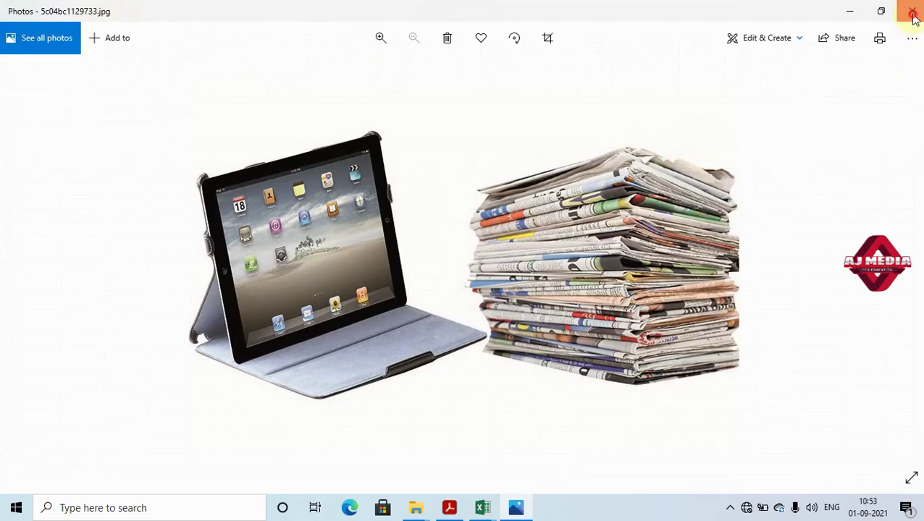
left_click(913, 17)
left_click(557, 268)
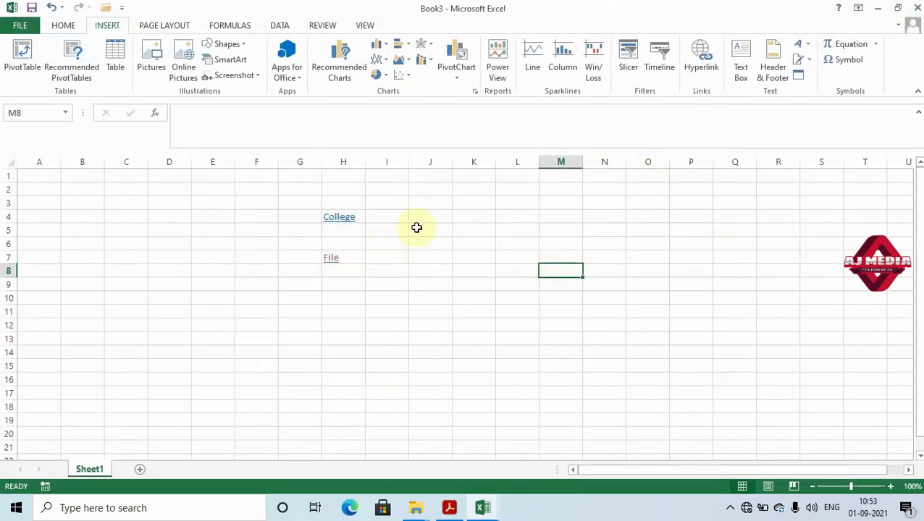
left_click(341, 221)
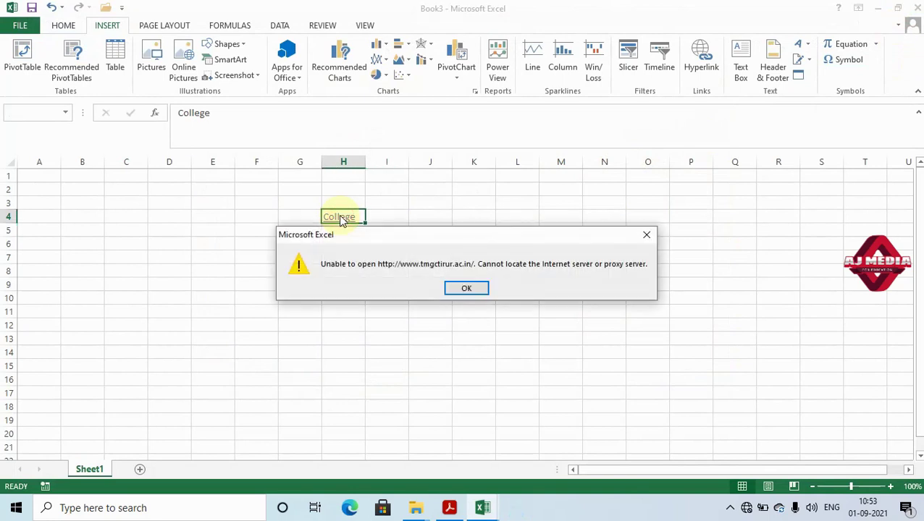
left_click(475, 290)
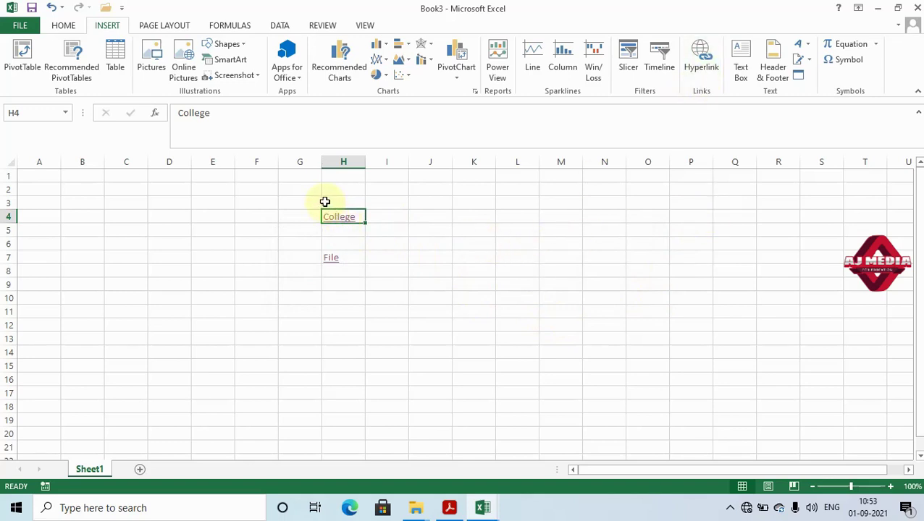
Draw a text box near cell K4 and type 'fdgkhgf ljfjkfghlfghkjfg' into it
left_click(449, 218)
left_click(739, 71)
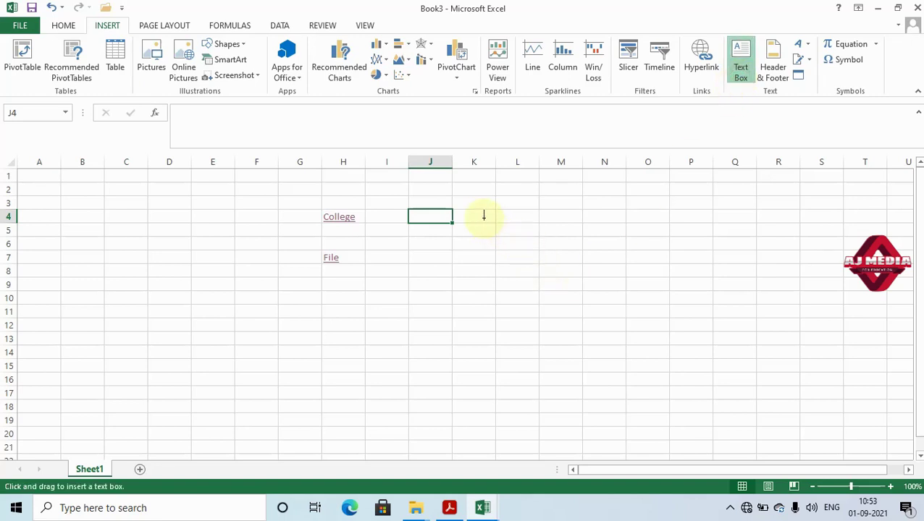
left_click_drag(484, 216, 704, 315)
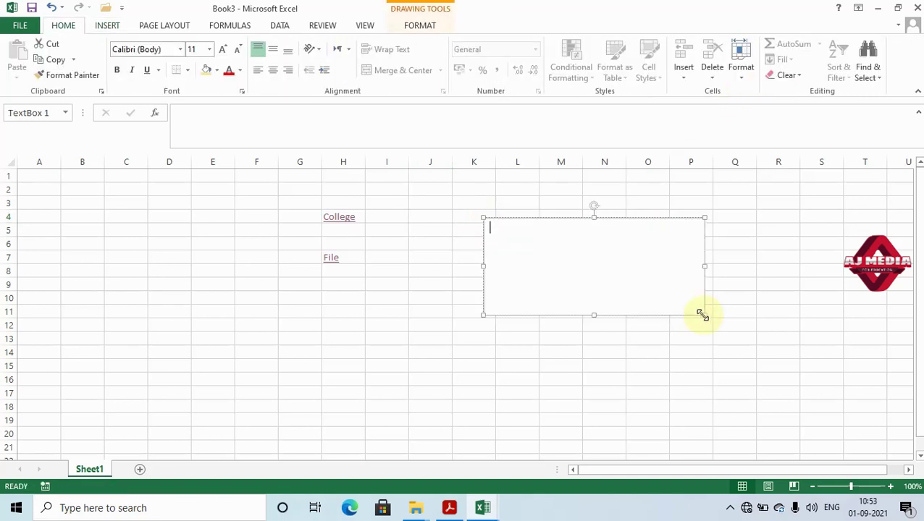
left_click(629, 228)
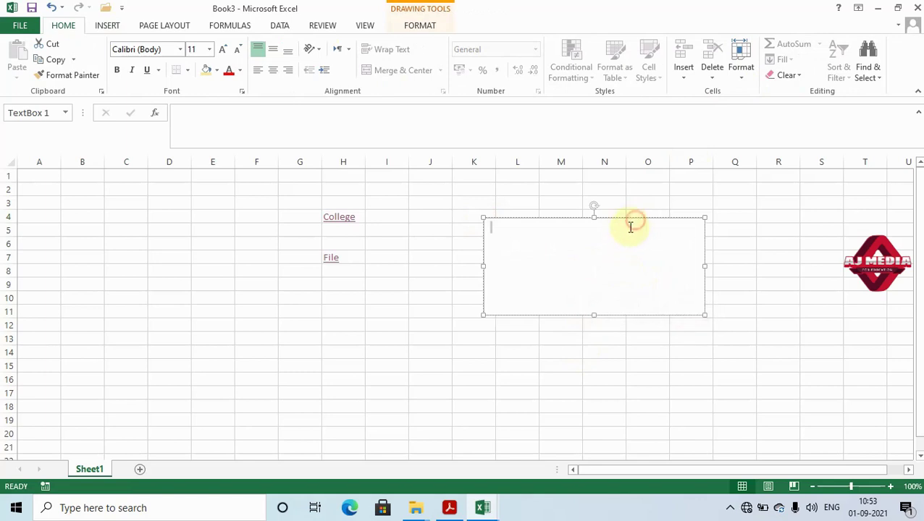
type("fdgkhgf ljfjkfghlfghkjfg")
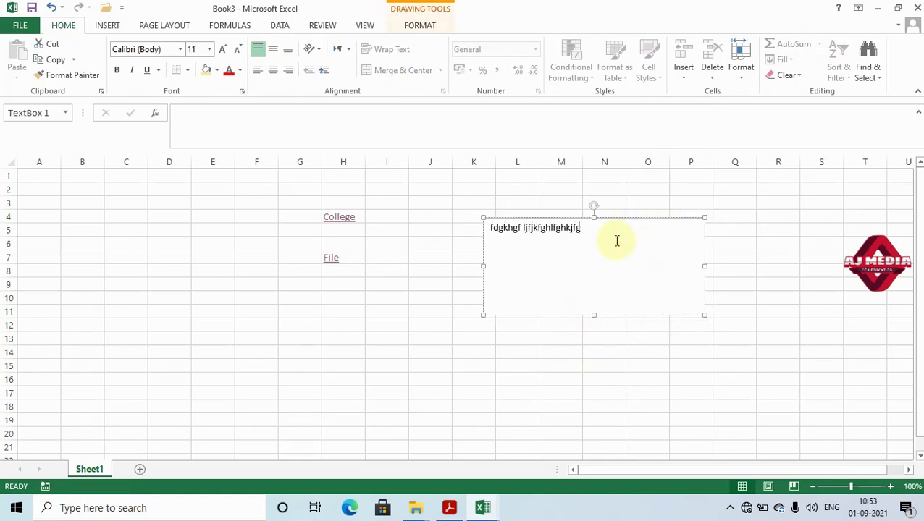
Move the text box toward column J and shrink it to a one-line strip
left_click(656, 201)
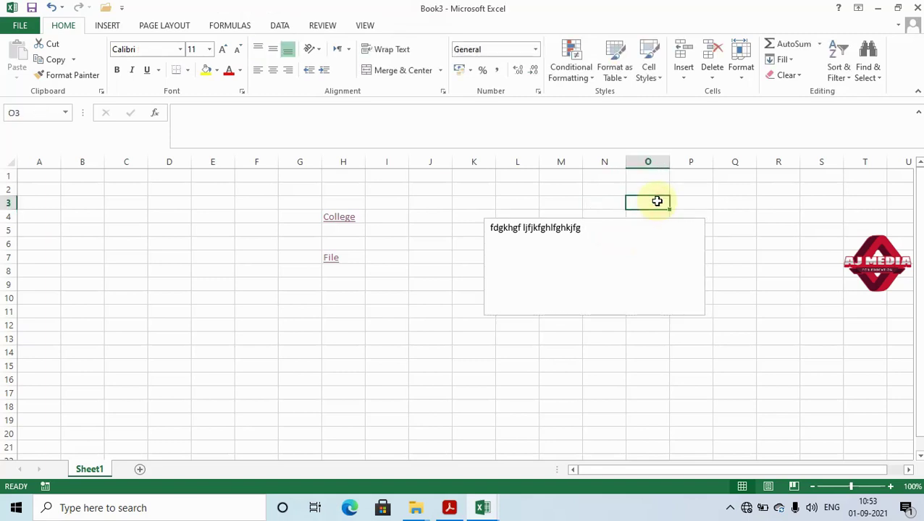
left_click(606, 233)
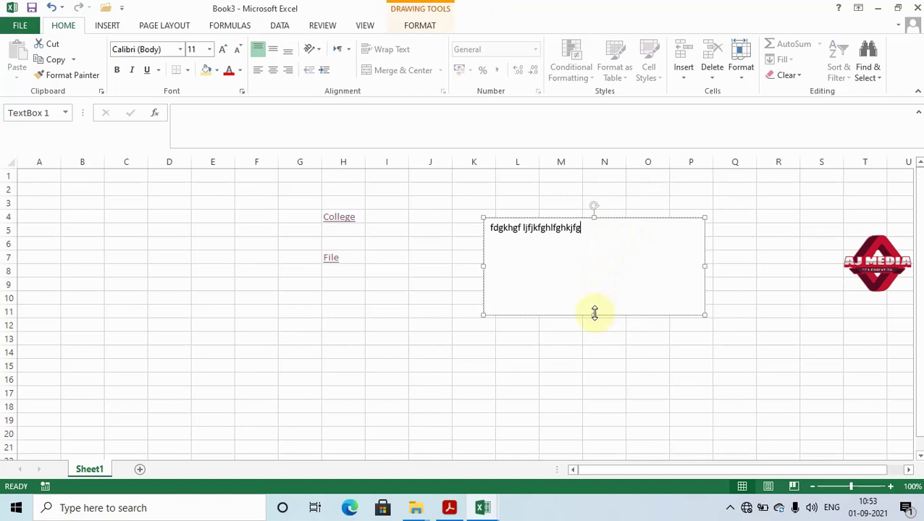
left_click_drag(597, 314, 536, 323)
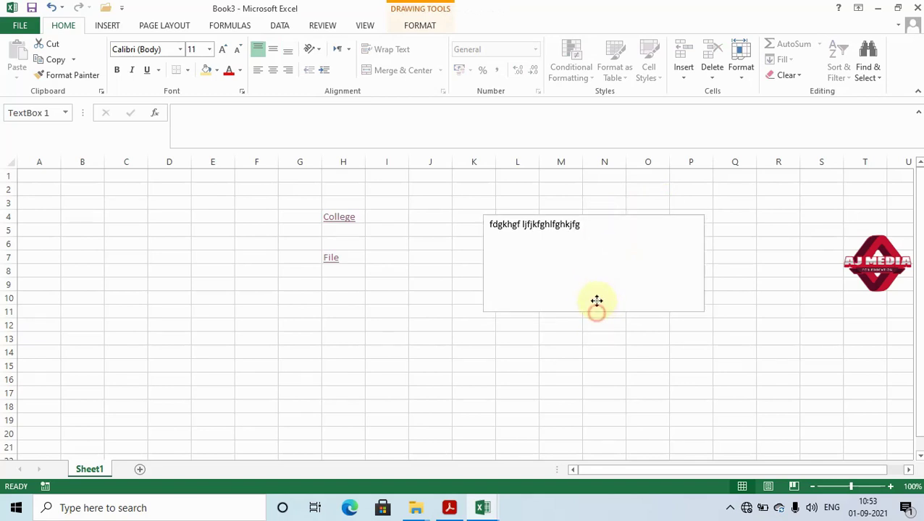
mouse_move(535, 323)
left_mouse_down()
mouse_move(545, 321)
mouse_move(540, 254)
left_mouse_up()
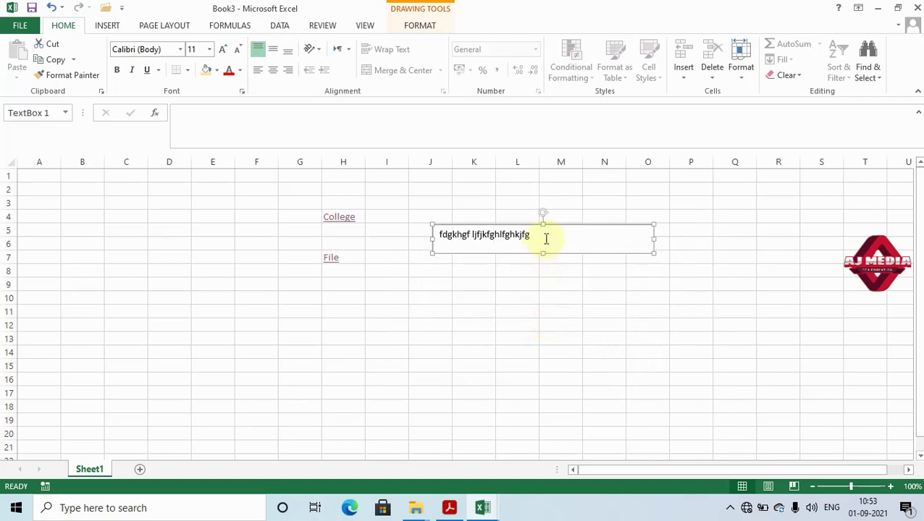
triple_click(519, 239)
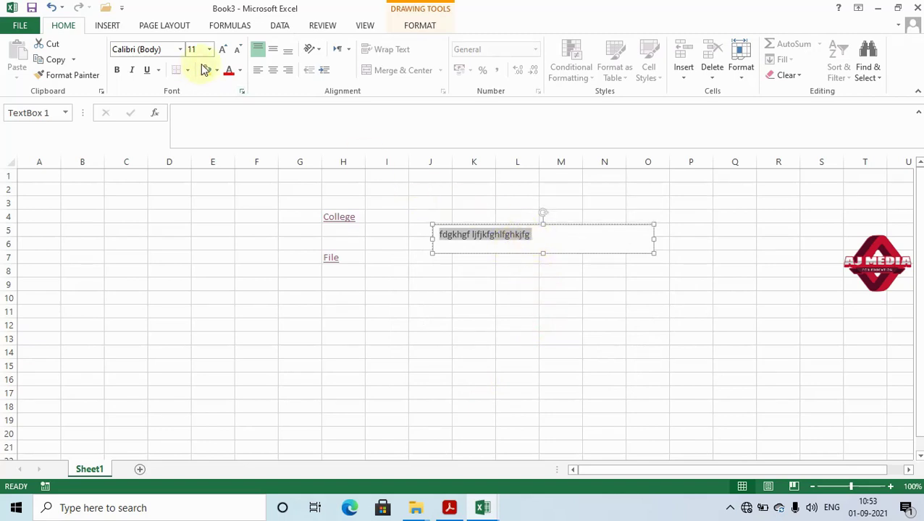
Format the text box with red text, yellow fill, centred alignment and 24 pt font
left_click(229, 71)
left_click(420, 26)
left_click(348, 45)
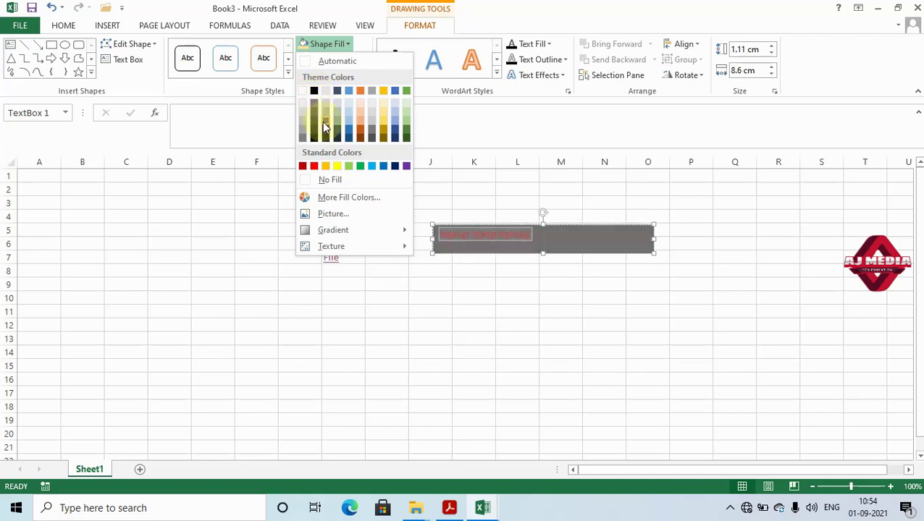
left_click(338, 165)
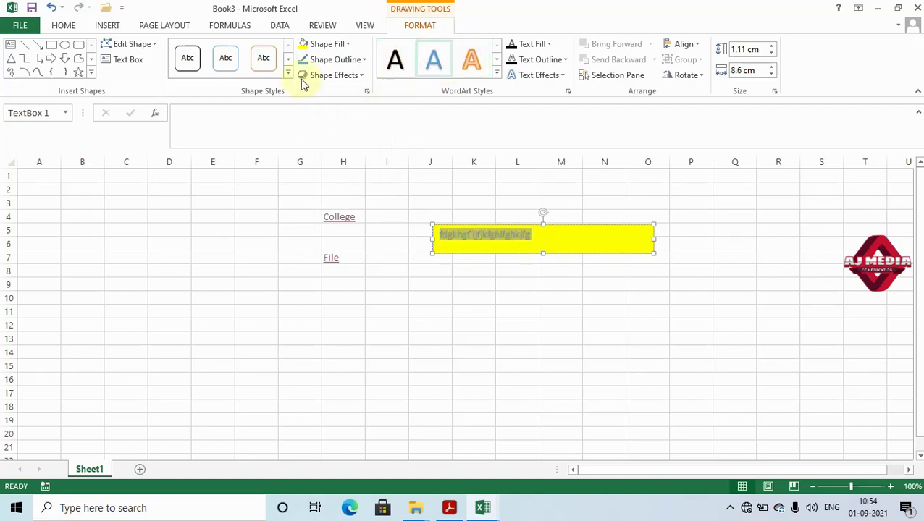
left_click(64, 27)
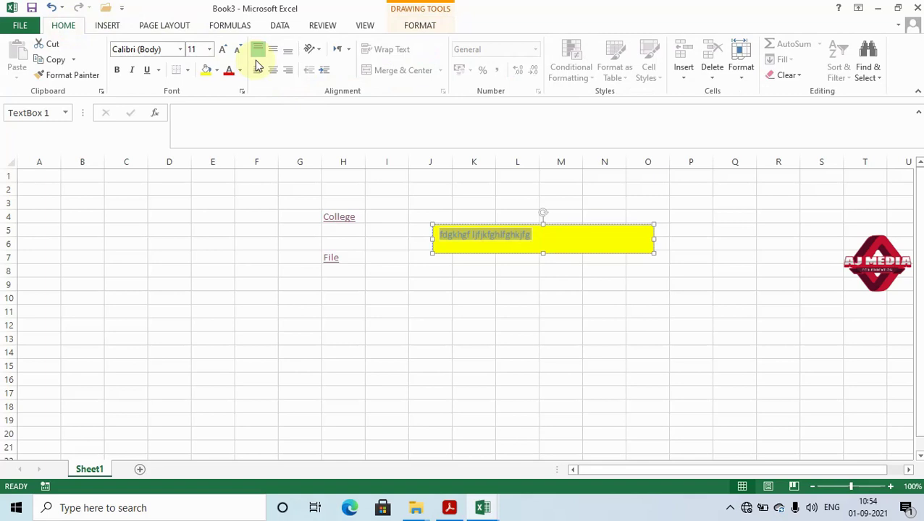
left_click(272, 69)
left_click(223, 49)
left_click(223, 49)
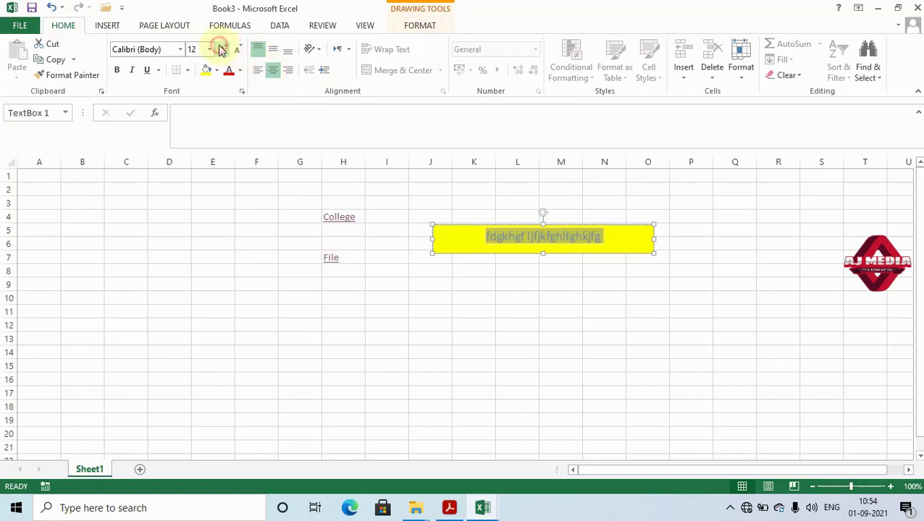
left_click(222, 49)
left_click(223, 49)
left_click(222, 49)
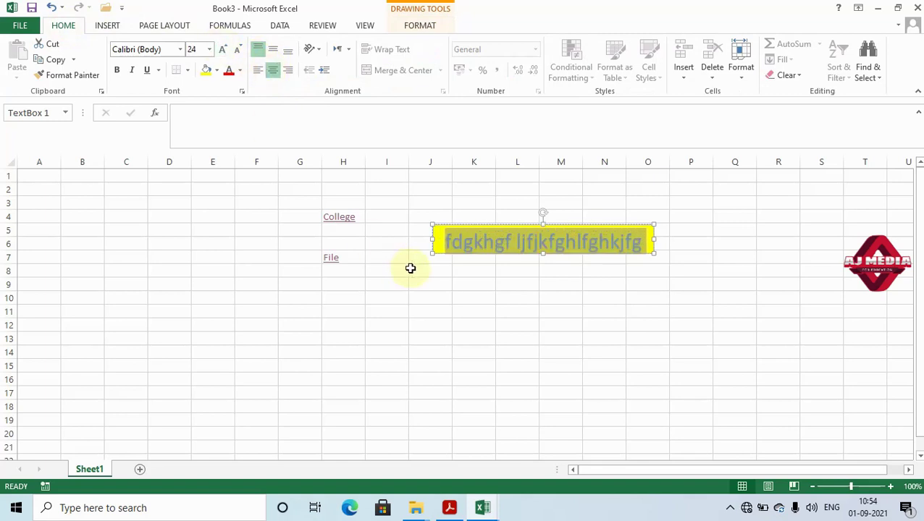
Make the yellow text box taller and shift it up and left over rows 3–7
left_click(476, 283)
left_click(537, 247)
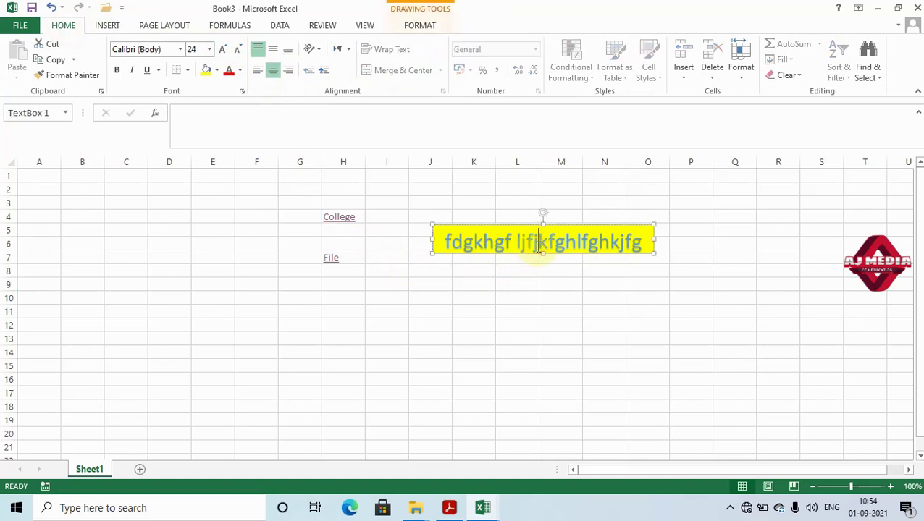
left_click_drag(542, 253, 543, 273)
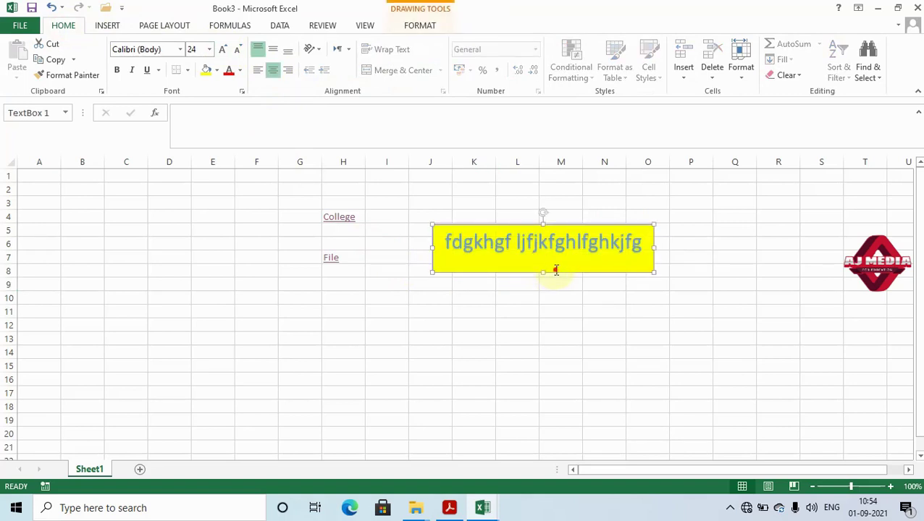
left_click_drag(553, 270, 522, 257)
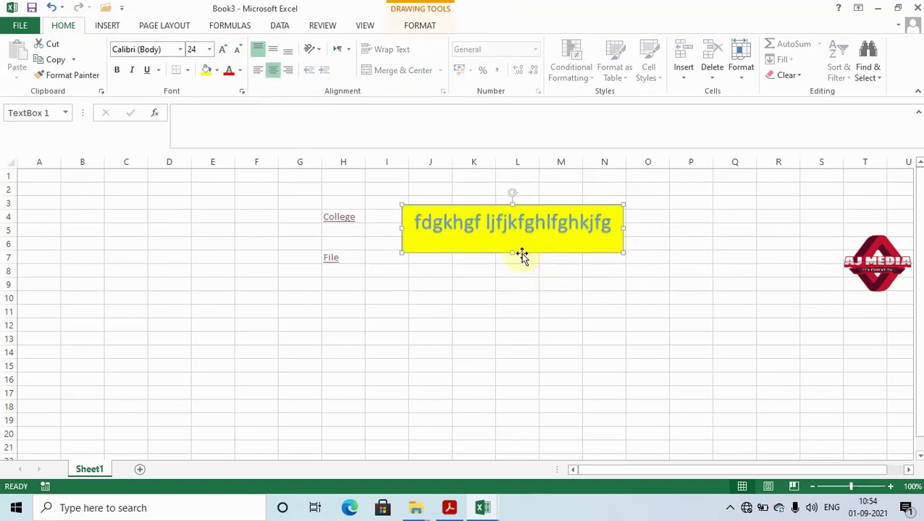
left_click(615, 284)
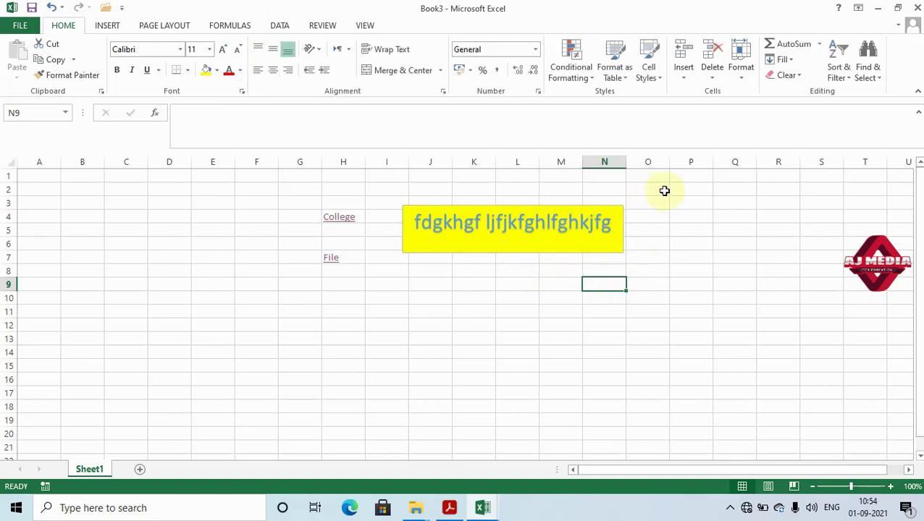
Switch to page layout with the header open, visiting its left, centre and right sections
left_click(107, 26)
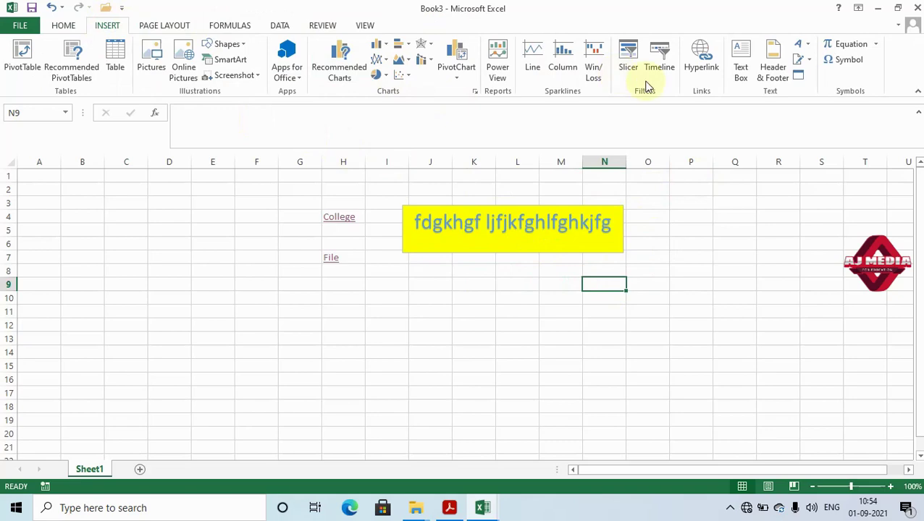
left_click(773, 73)
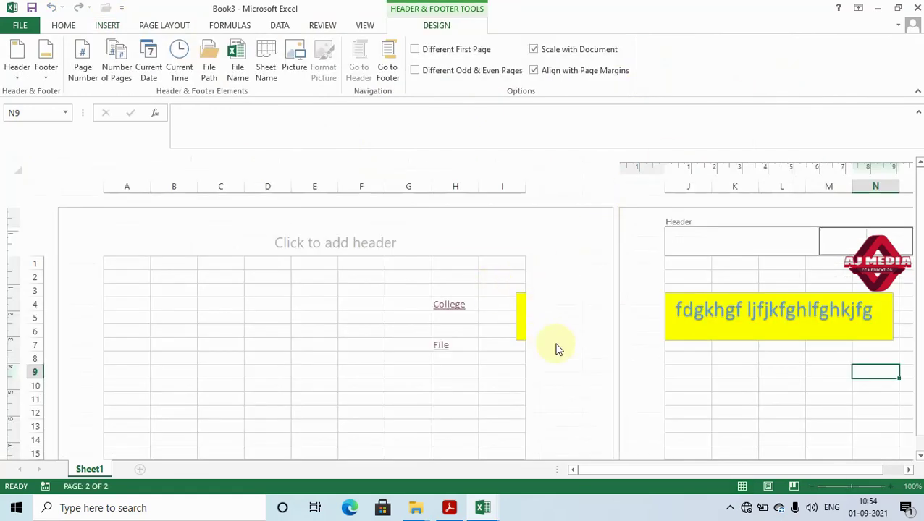
left_click(328, 246)
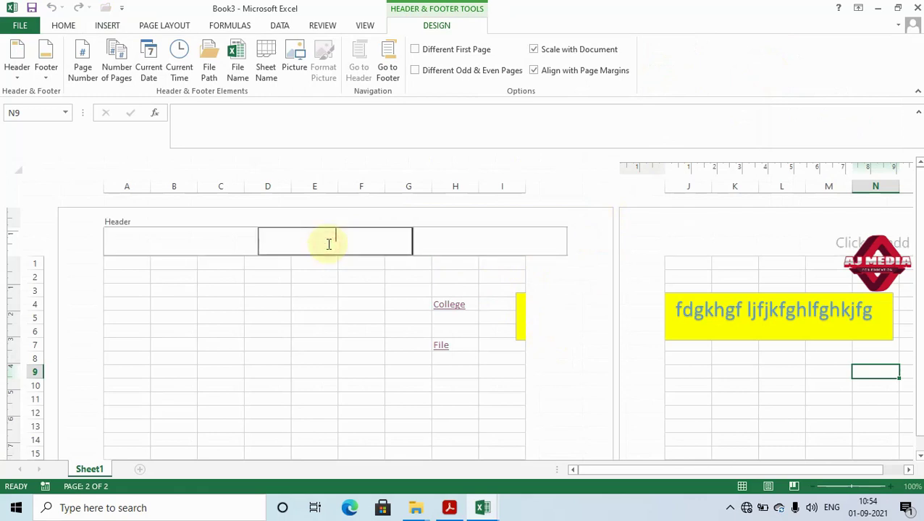
left_click(144, 230)
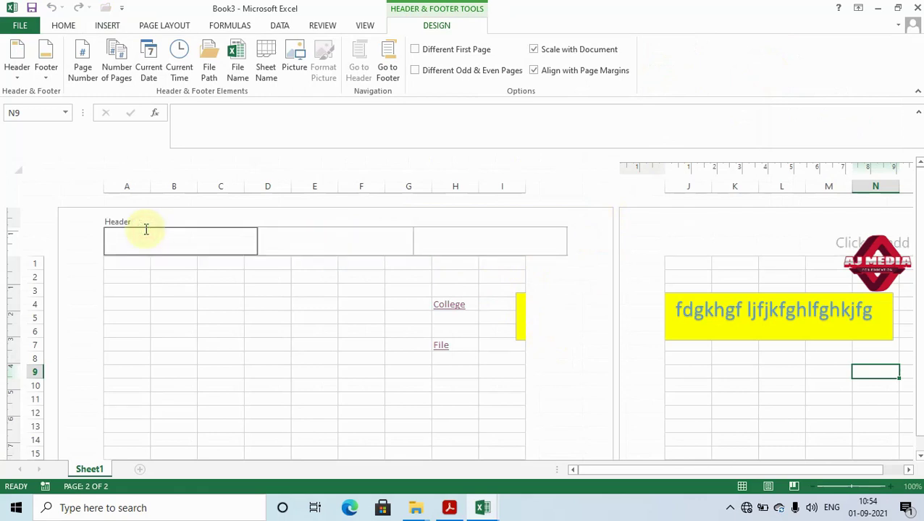
left_click(288, 237)
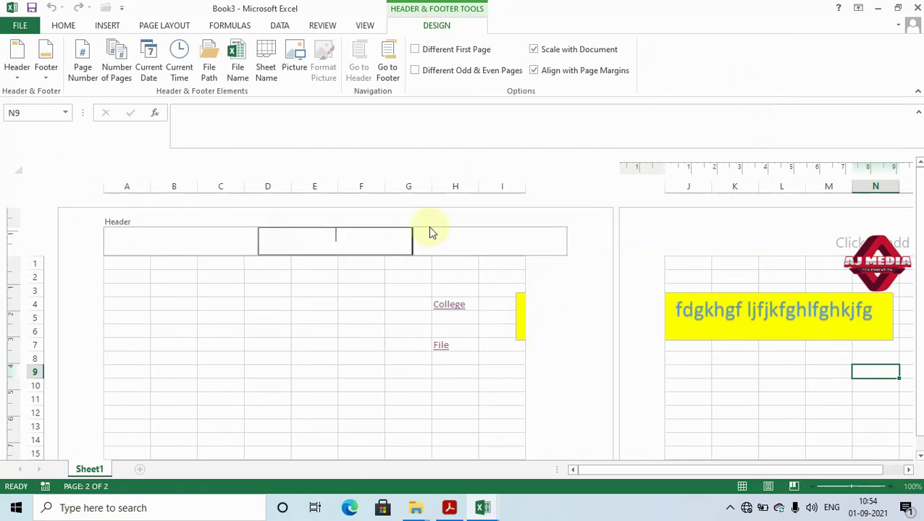
left_click(490, 241)
left_click(185, 246)
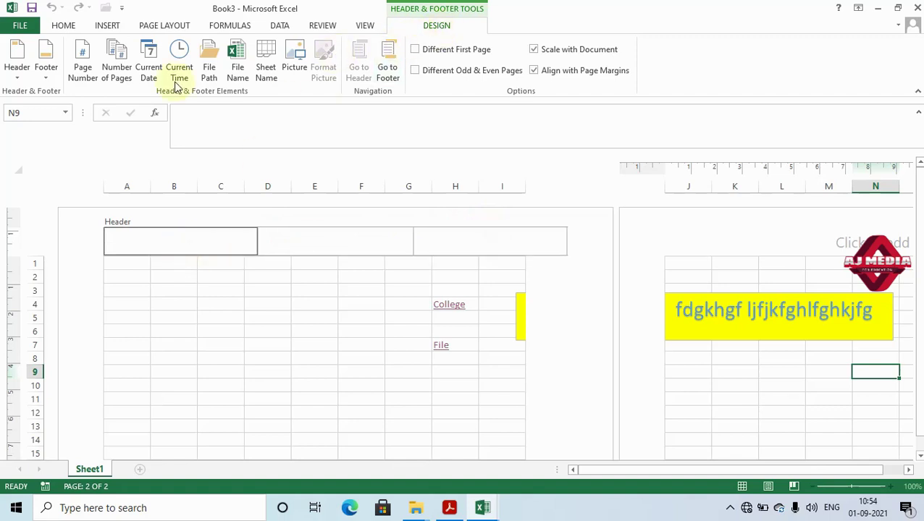
left_click(17, 73)
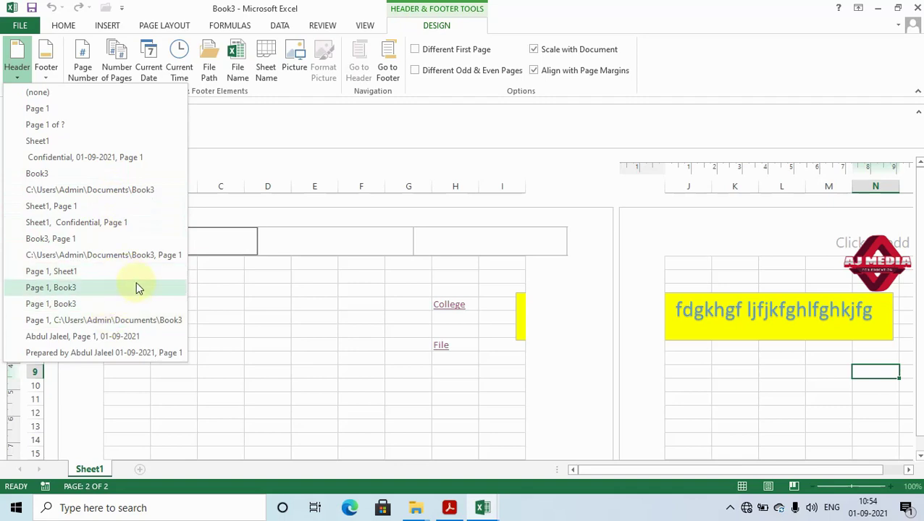
Apply the header preset with author name, Page 1 and date, then check each section
left_click(150, 338)
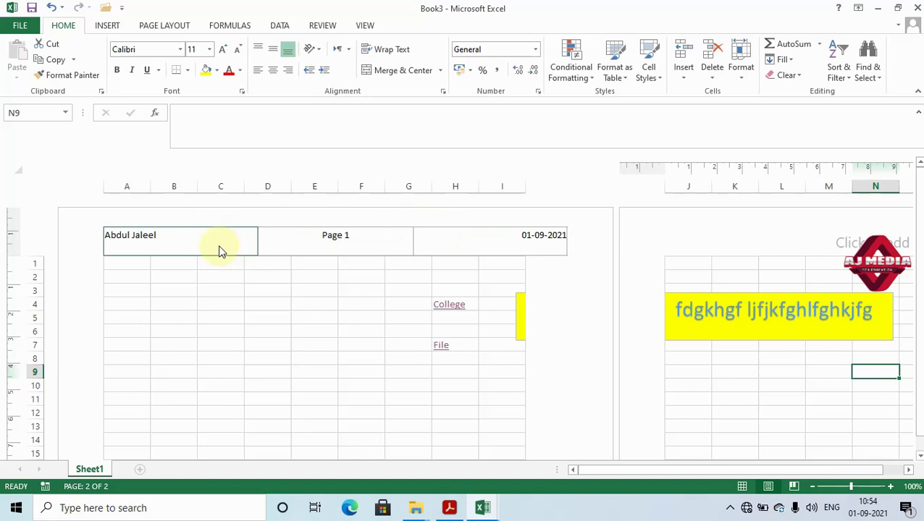
left_click(212, 239)
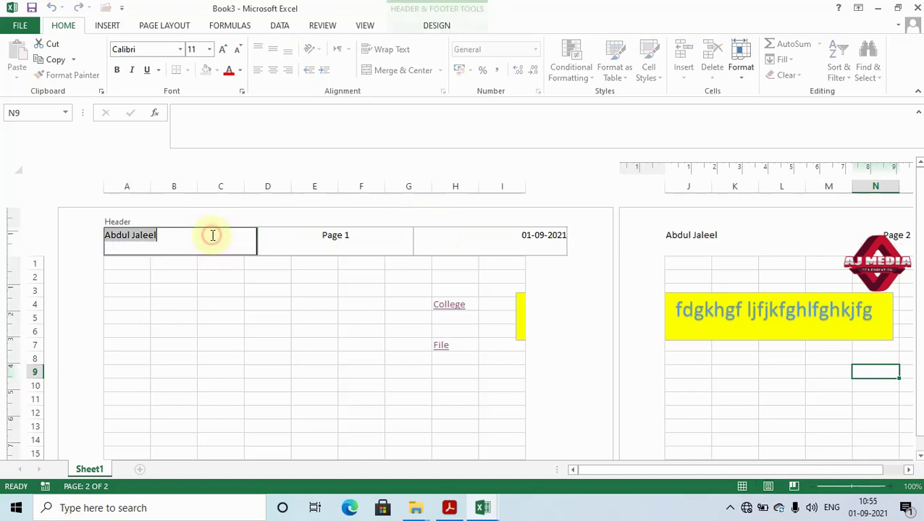
left_click(323, 239)
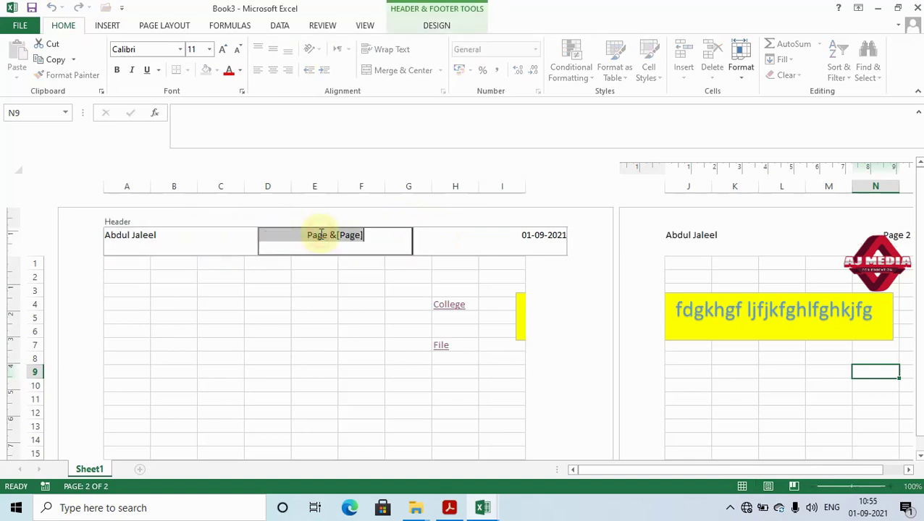
left_click(551, 241)
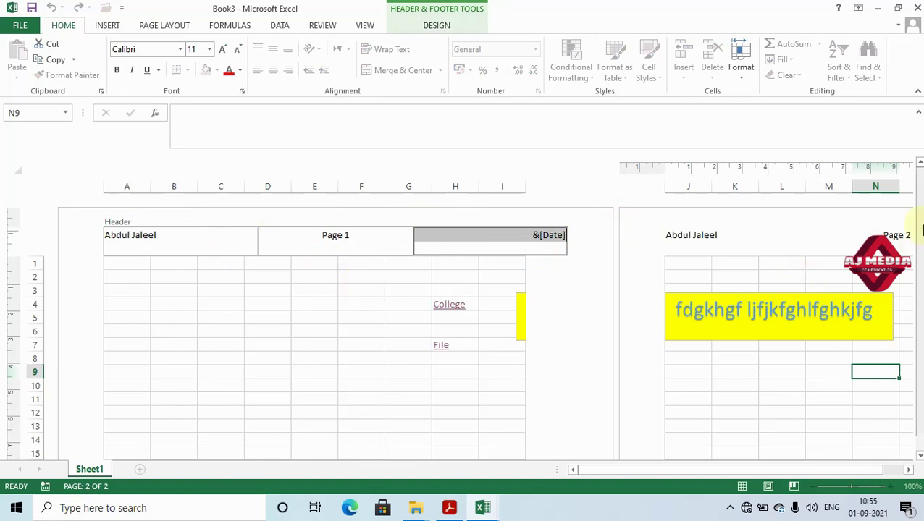
scroll(916, 304, "down", 2)
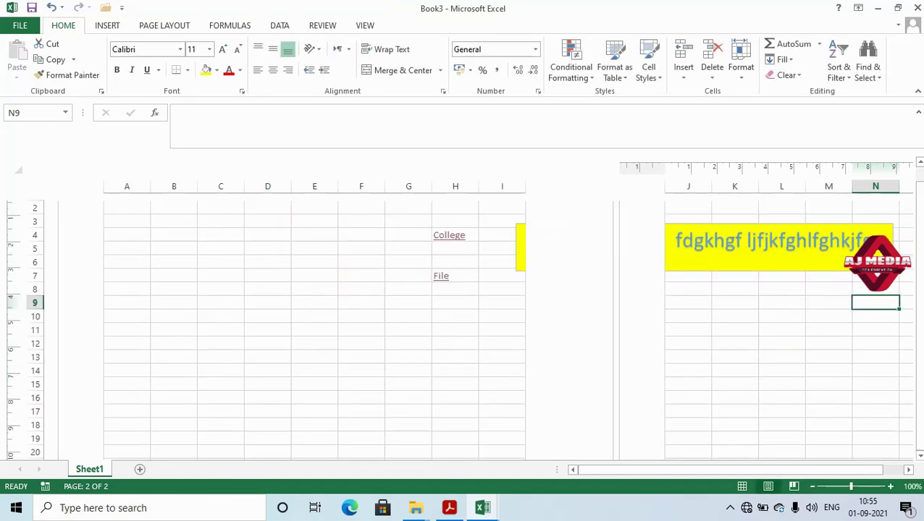
scroll(921, 312, "up", 2)
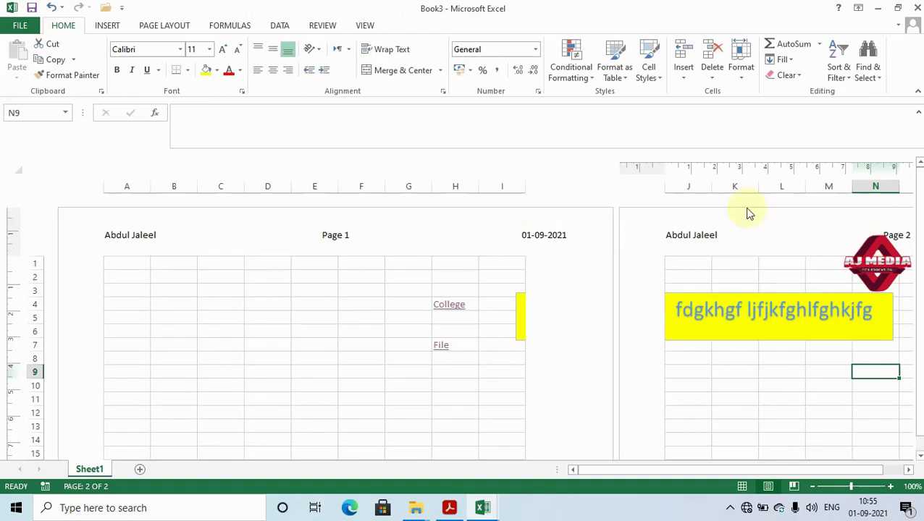
Return to the header sections and bring up the preset footer list
left_click(274, 237)
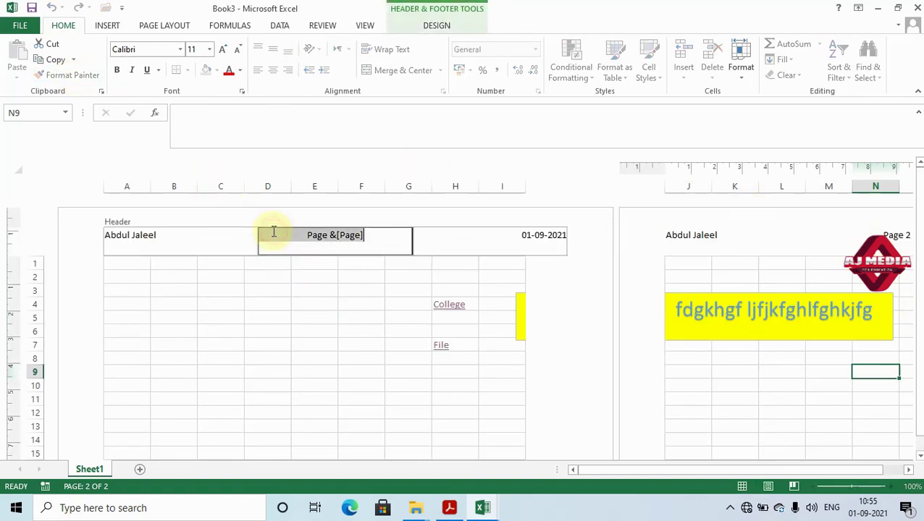
left_click(169, 239)
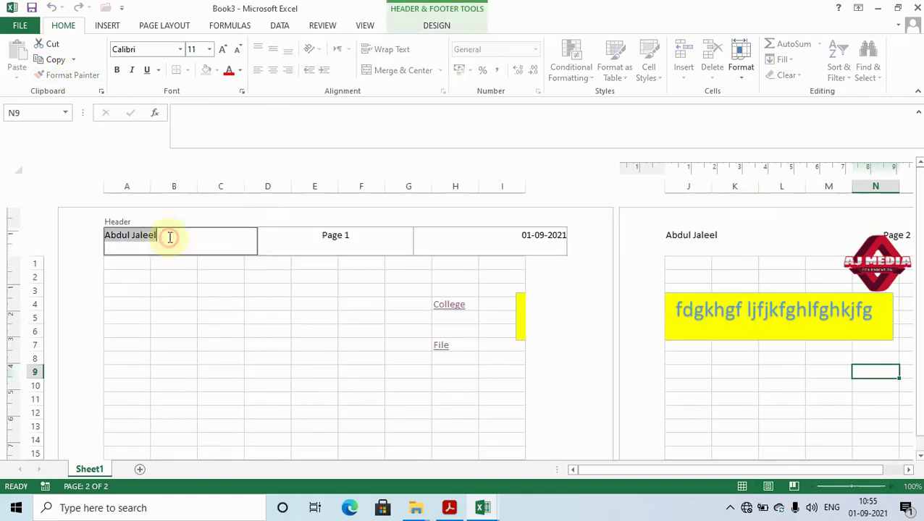
left_click(435, 26)
left_click(45, 77)
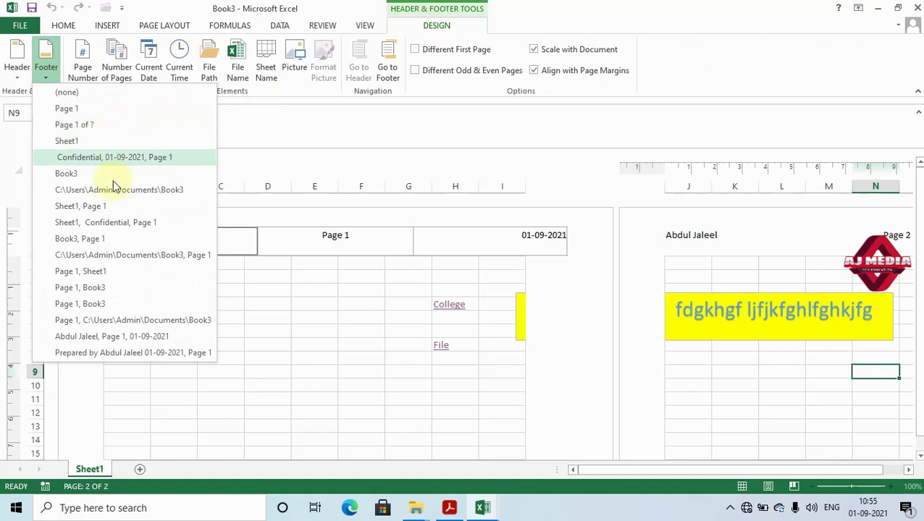
Apply the 'Book3, Page 1' footer to every page
left_click(130, 239)
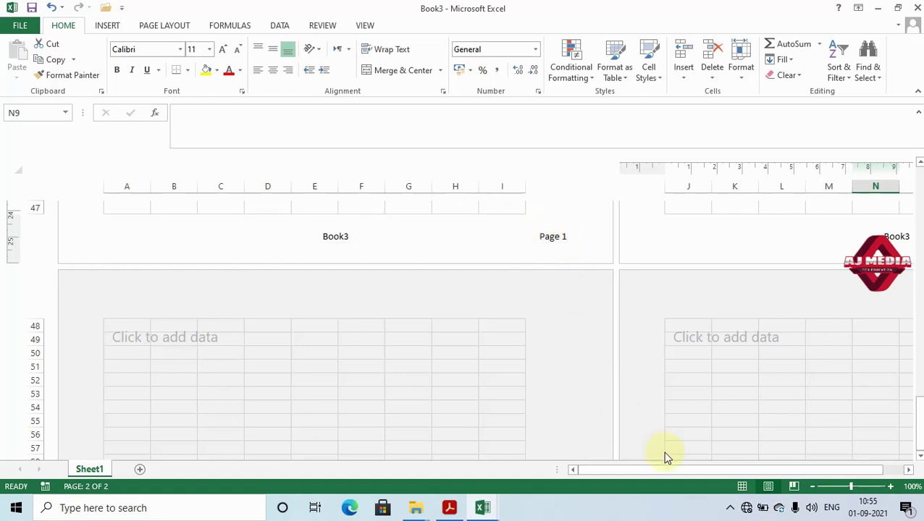
left_click_drag(666, 470, 727, 469)
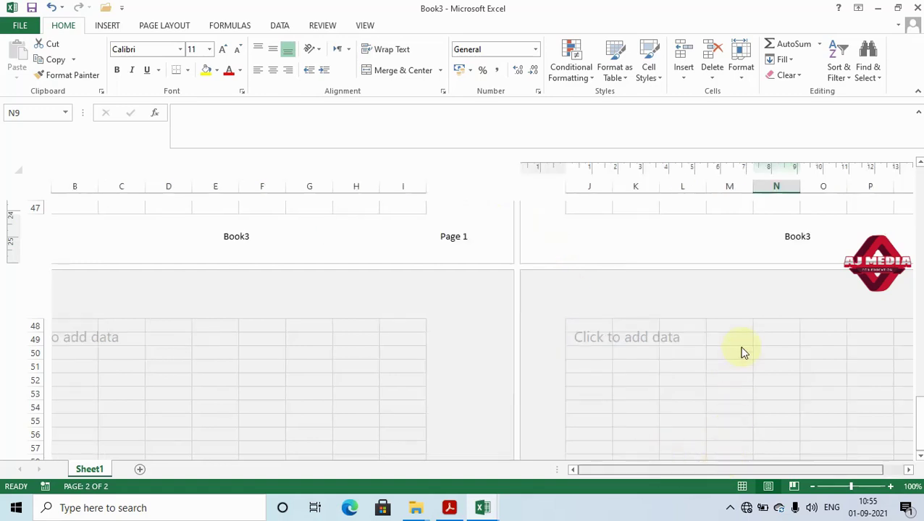
scroll(744, 353, "right", 2)
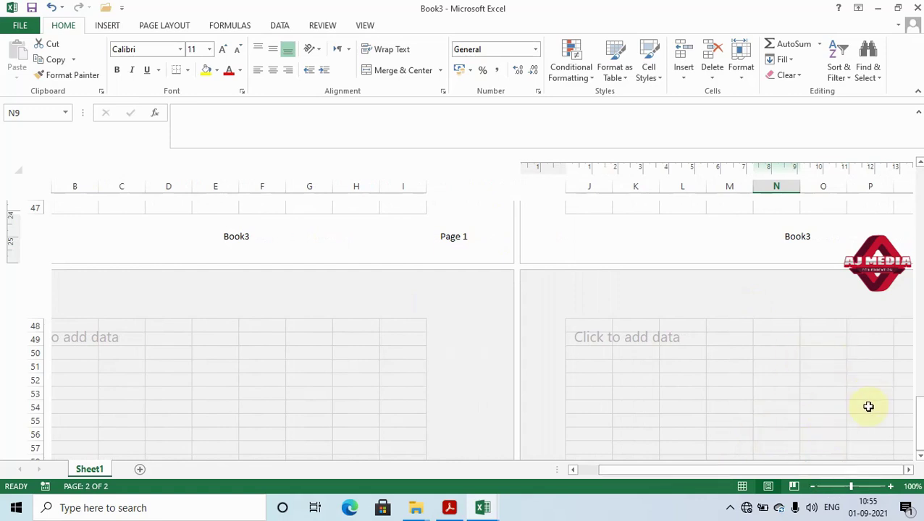
Scroll back to the top of the sheet and finish editing the centre header
scroll(918, 418, "up", 3)
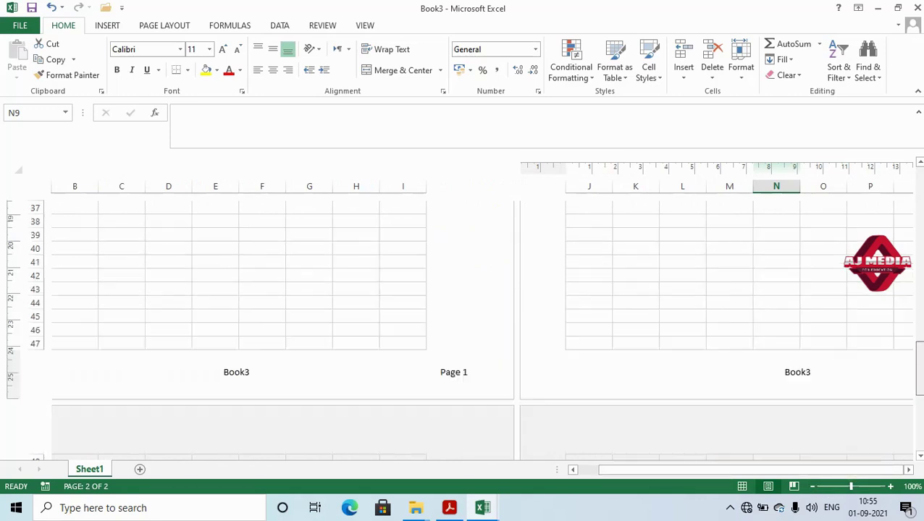
scroll(478, 326, "up", 11)
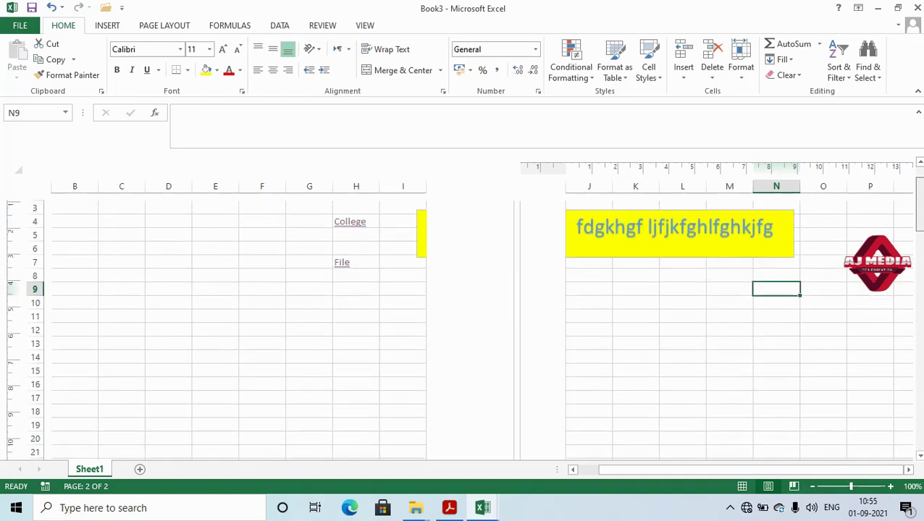
scroll(652, 326, "up", 2)
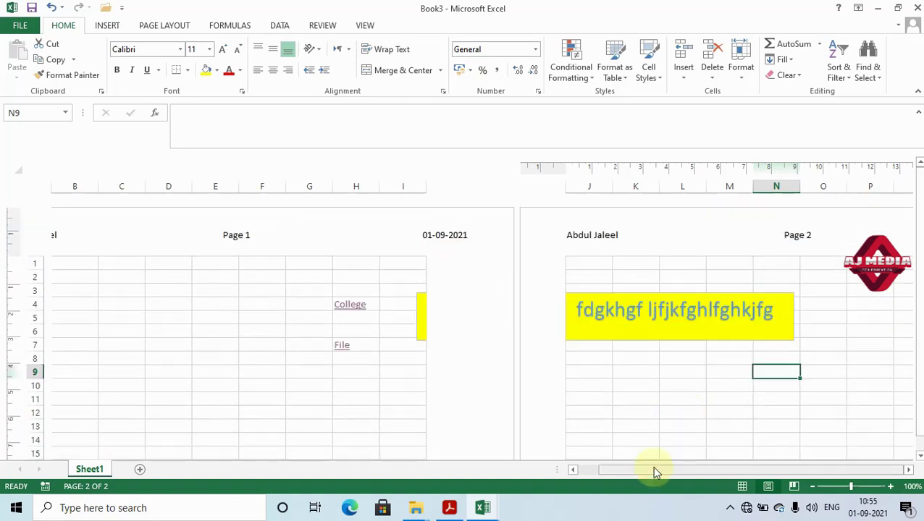
left_click_drag(652, 469, 567, 472)
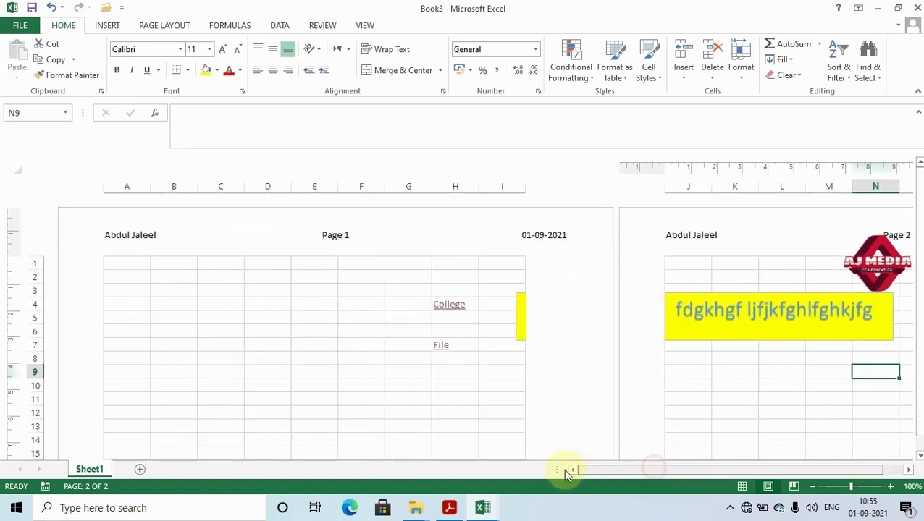
left_click(258, 274)
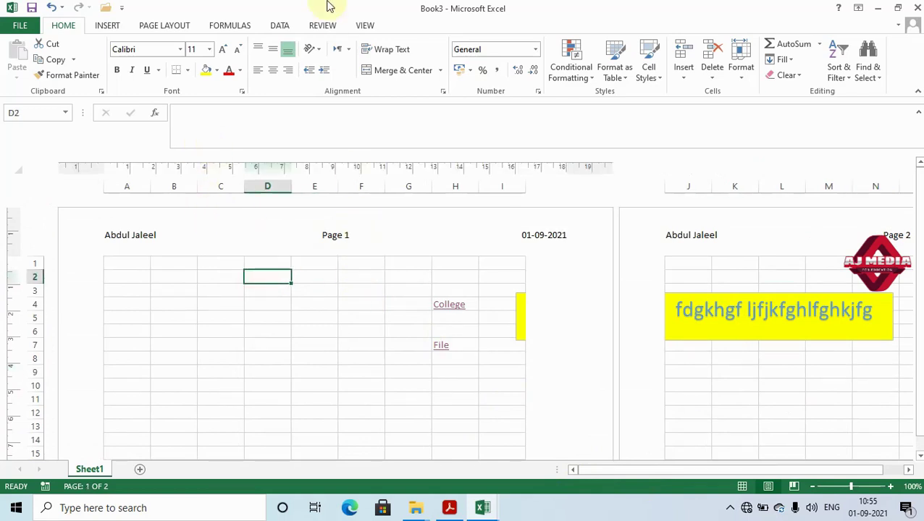
left_click(360, 235)
left_click(555, 315)
In Normal view, move the yellow text box onto page 1 over B8:G11, then return to Page Layout view
left_click(365, 25)
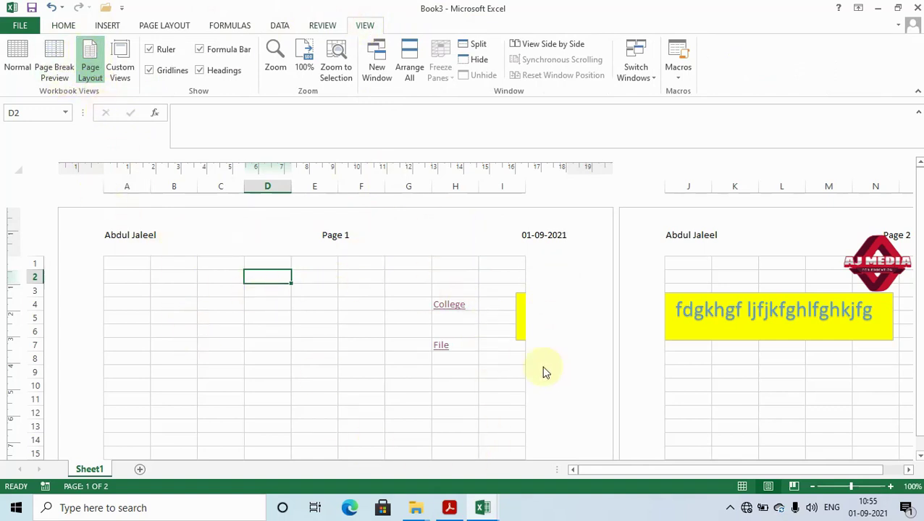
left_click(17, 64)
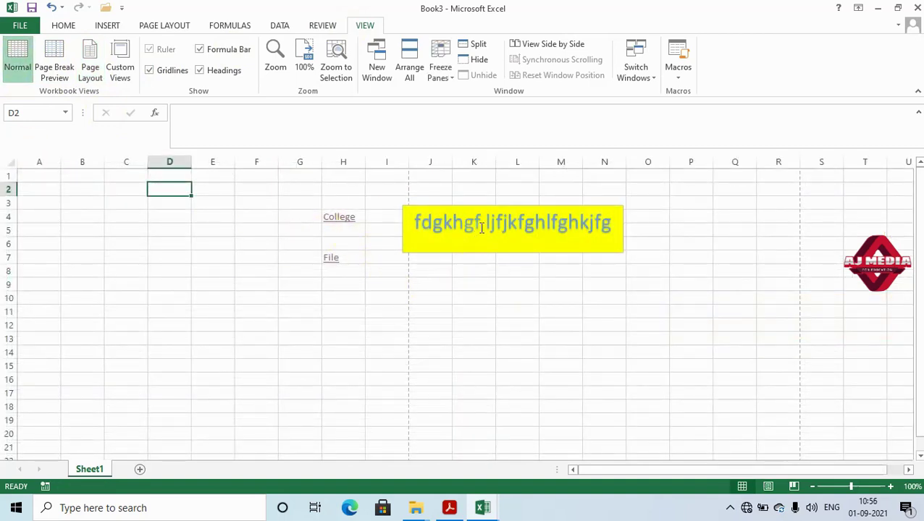
left_click(505, 249)
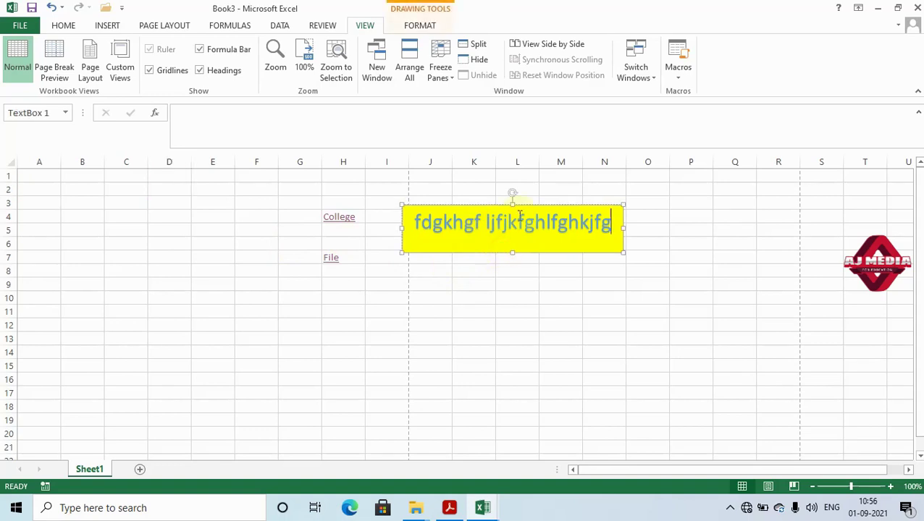
left_click_drag(533, 206, 215, 268)
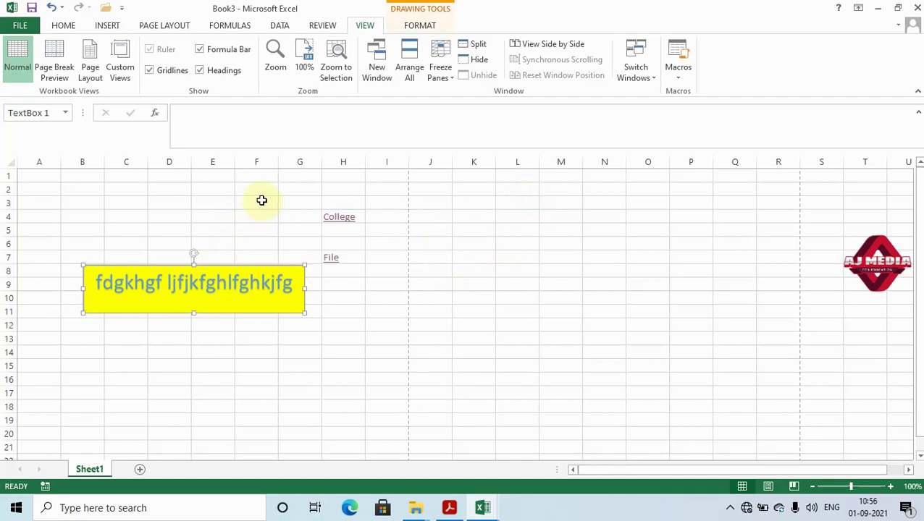
left_click(98, 66)
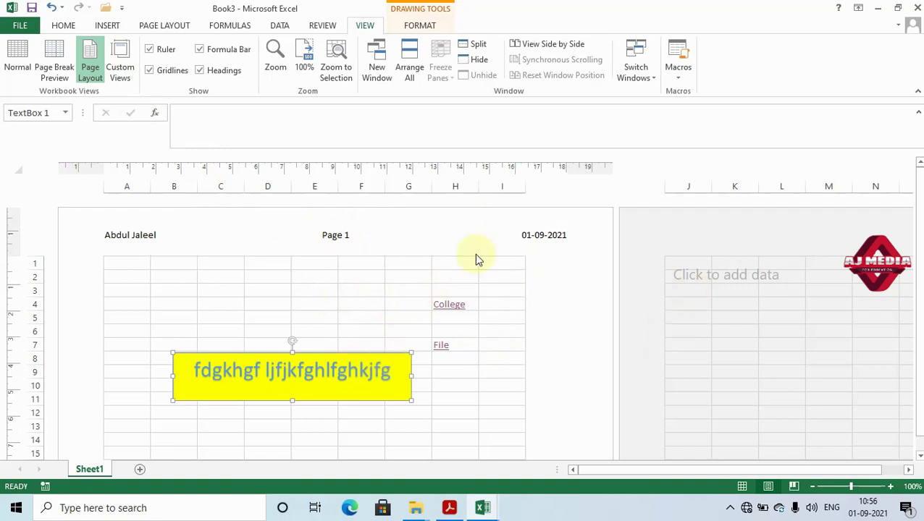
left_click(503, 401)
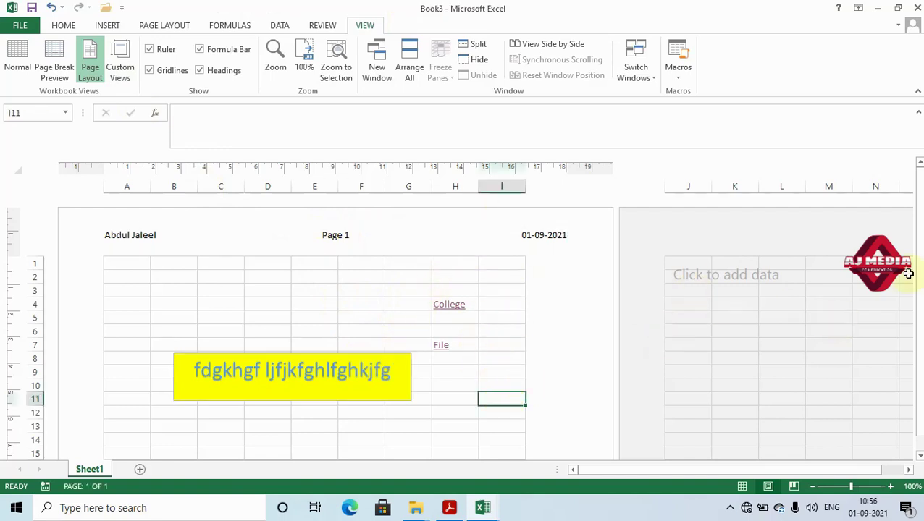
scroll(918, 290, "down", 2)
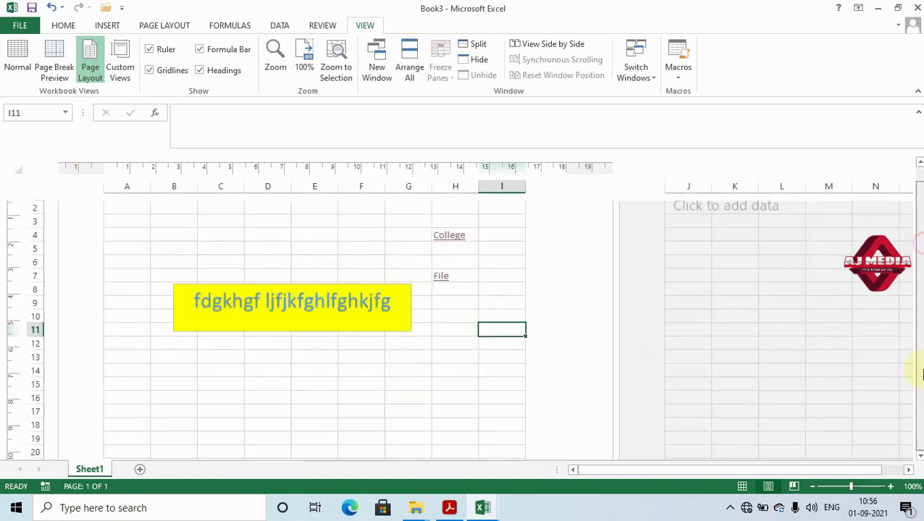
left_click(456, 410)
key("Down")
key("Down")
key("Down")
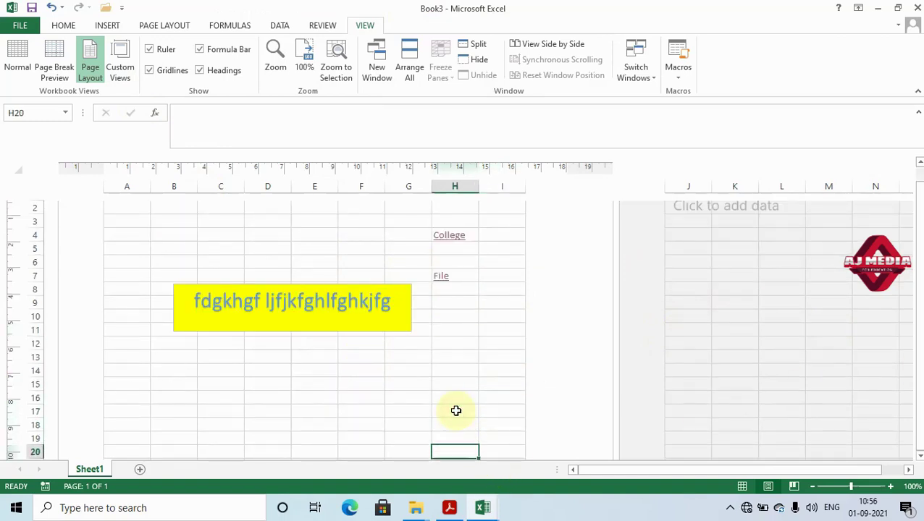
key("Down")
key("Down")
key("Down")
key("Down")
key("Down")
key("Down")
key("Down")
key("Down")
key("Down")
key("Down")
key("Down")
key("Down")
key("Down")
key("Down")
key("Down")
key("Down")
key("Down")
key("Down")
key("Down")
key("Down")
key("Down")
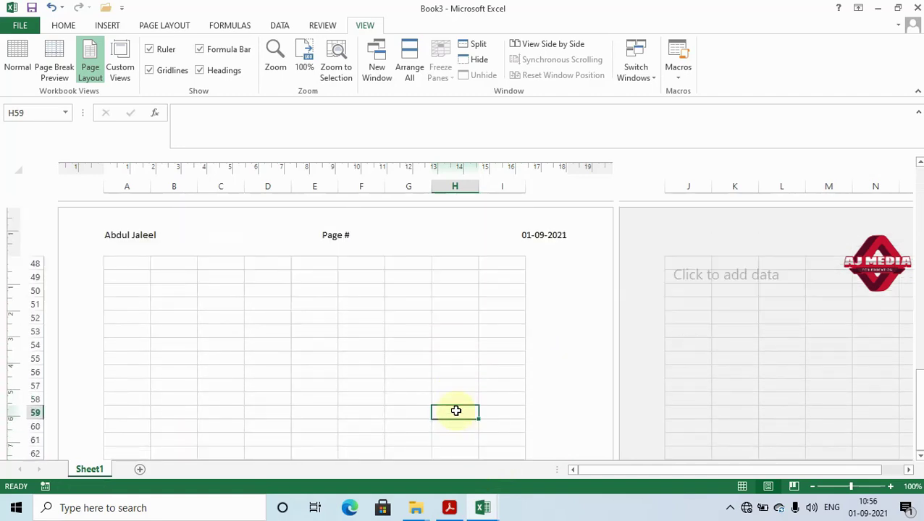
key("Down")
key("Down")
key("Down")
key("Down")
key("Down")
key("Down")
key("Down")
key("Down")
key("Down")
key("Down")
key("Down")
key("Down")
key("Down")
key("Down")
key("Down")
key("Down")
key("Up")
key("Up")
key("Up")
key("Up")
key("Up")
key("Up")
key("Up")
key("Up")
key("Up")
key("Up")
key("Up")
key("Up")
key("Up")
key("Up")
key("Up")
key("Up")
key("Up")
key("Up")
key("Up")
key("Up")
key("Up")
key("Up")
key("Up")
key("Up")
key("Up")
key("Up")
key("Up")
key("Up")
key("Up")
key("Up")
key("Up")
key("Up")
key("Up")
key("Up")
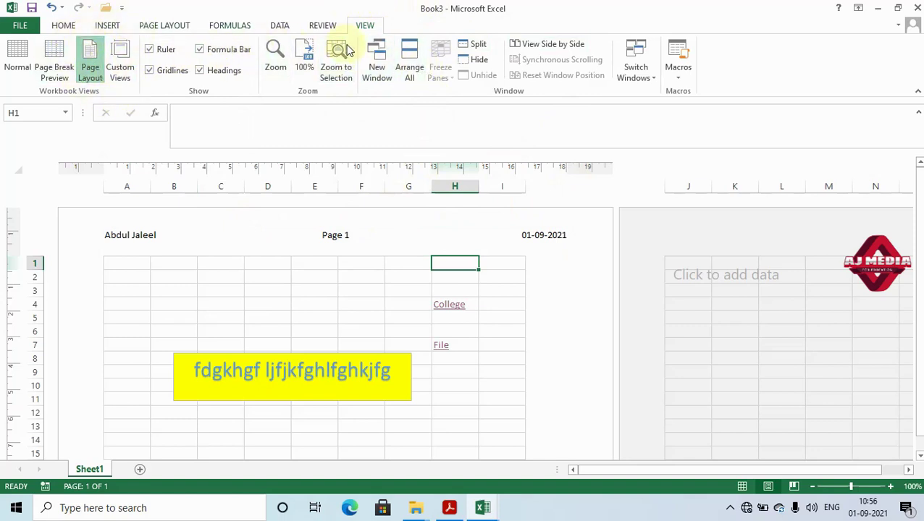
left_click(348, 222)
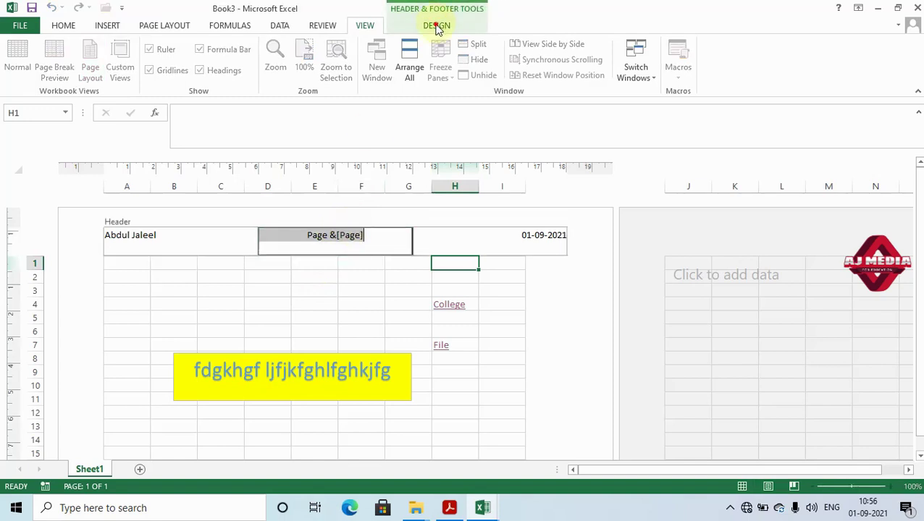
Check the centre page header, return Book3 to Normal view, and switch to the PG IT Book PDF
left_click(437, 26)
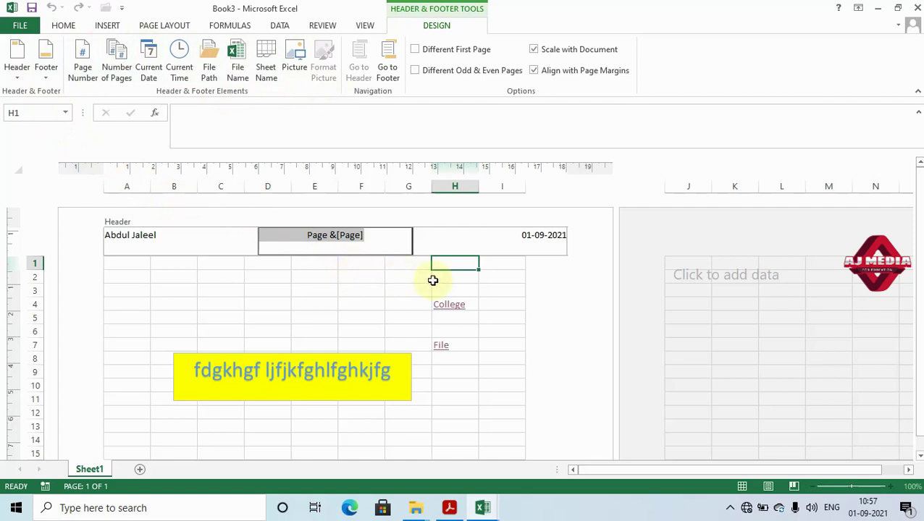
left_click(308, 275)
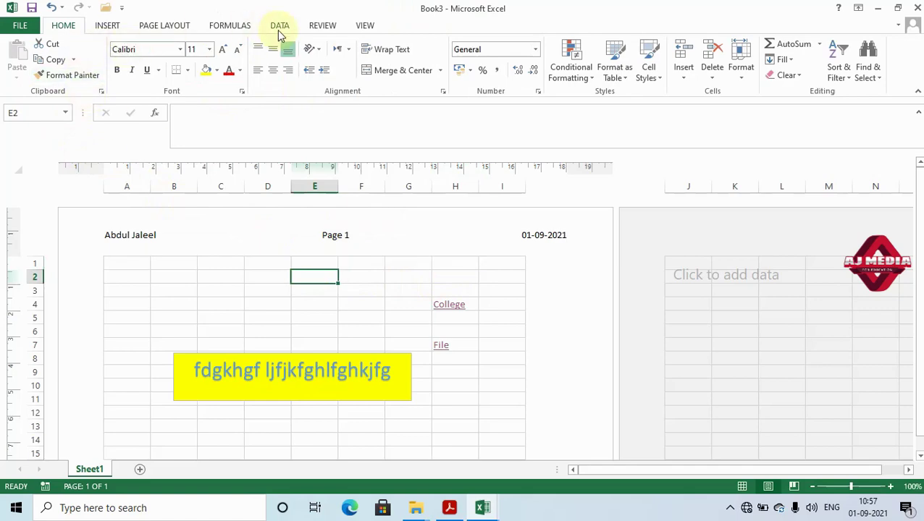
left_click(366, 26)
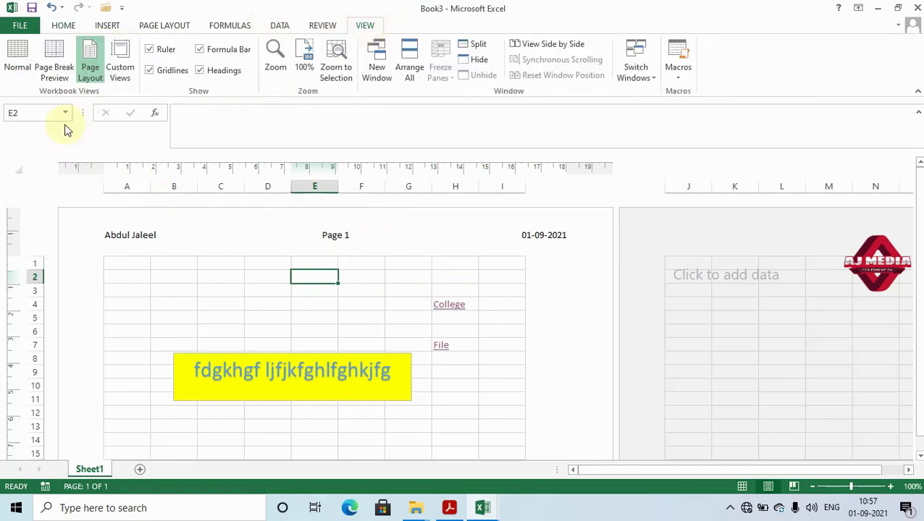
left_click(18, 46)
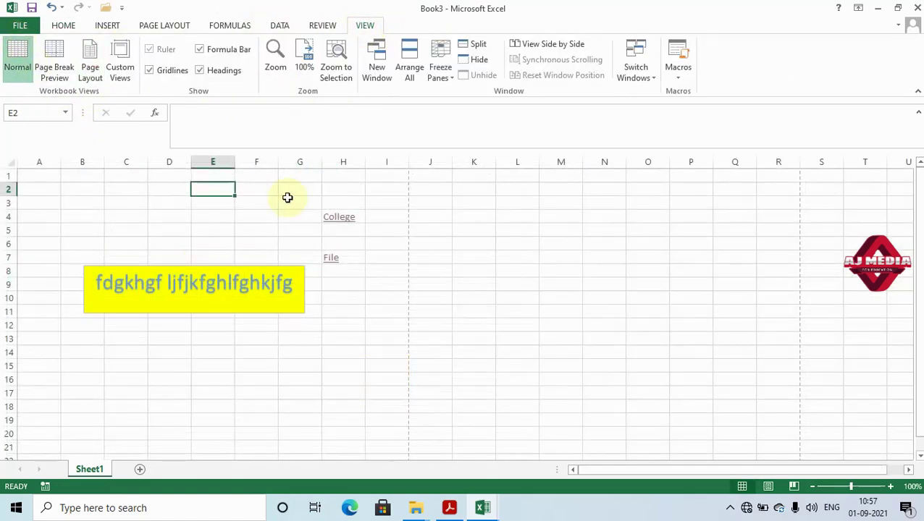
left_click(376, 303)
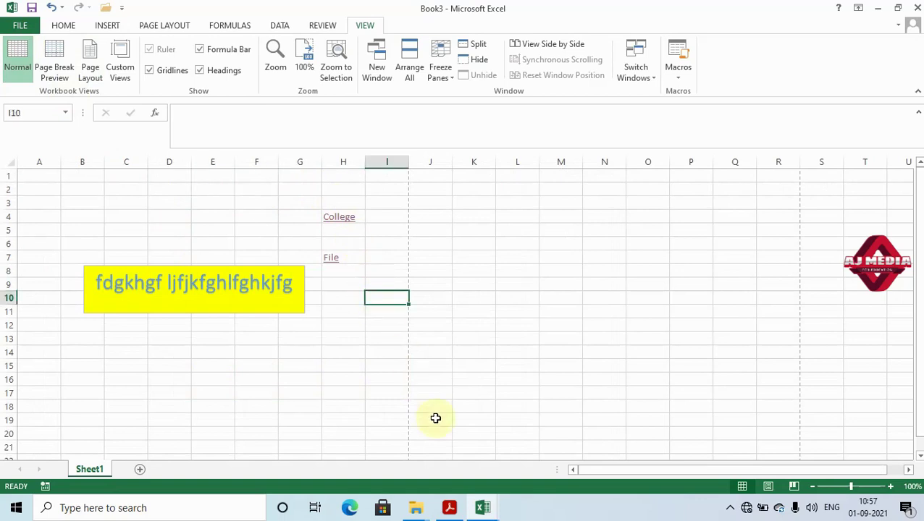
left_click(453, 511)
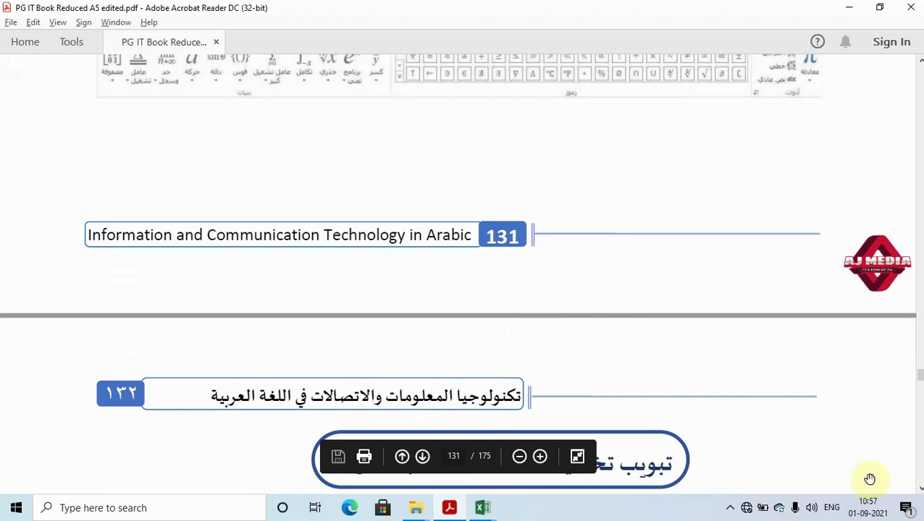
Scroll the PDF to the Page Layout chapter on page 132, read it, then return to Excel
scroll(461, 274, "down", 1)
scroll(461, 274, "down", 1)
scroll(461, 274, "down", 2)
scroll(460, 273, "down", 1)
scroll(460, 274, "down", 5)
scroll(460, 274, "down", 2)
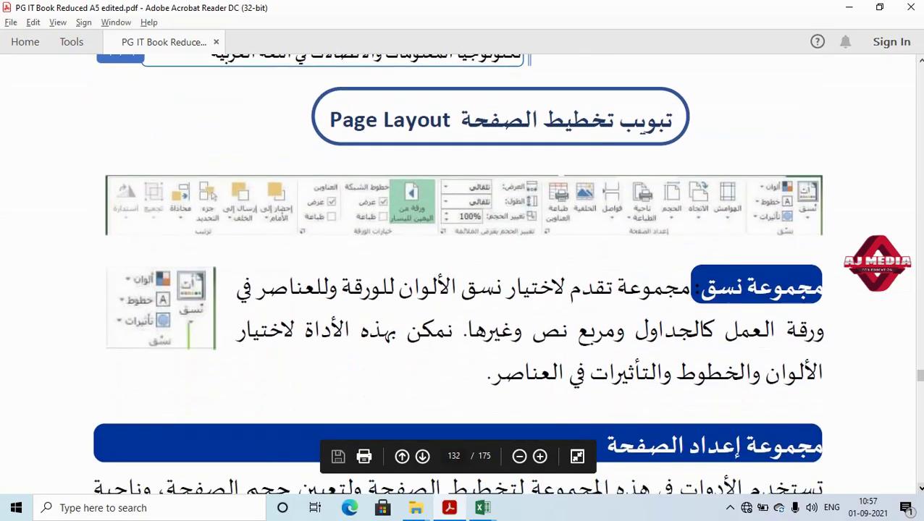
scroll(461, 274, "down", 1)
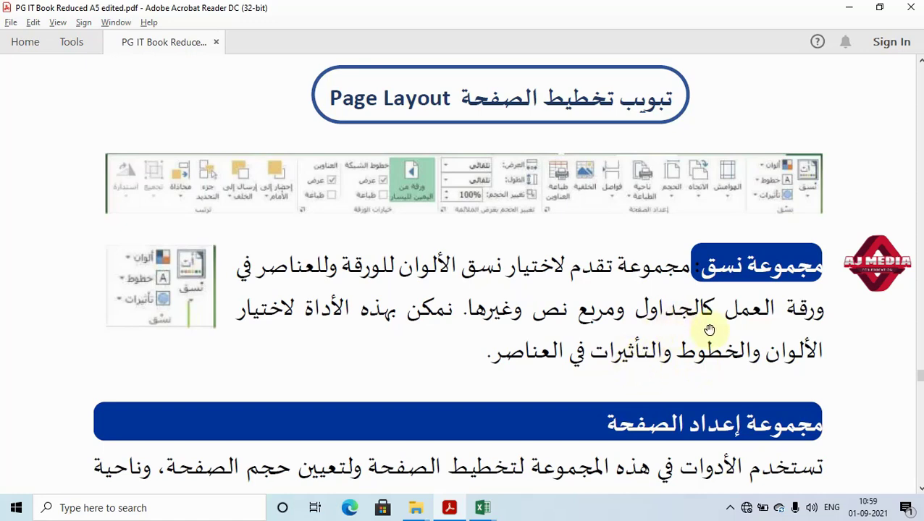
key("alt+Tab")
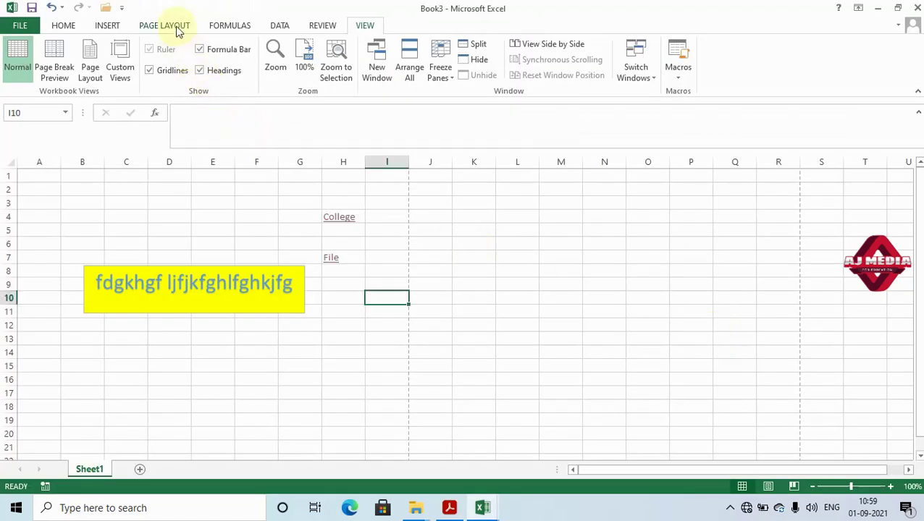
Browse the Themes gallery without changing the theme, then create a new blank workbook with Ctrl+N
left_click(172, 27)
left_click(18, 78)
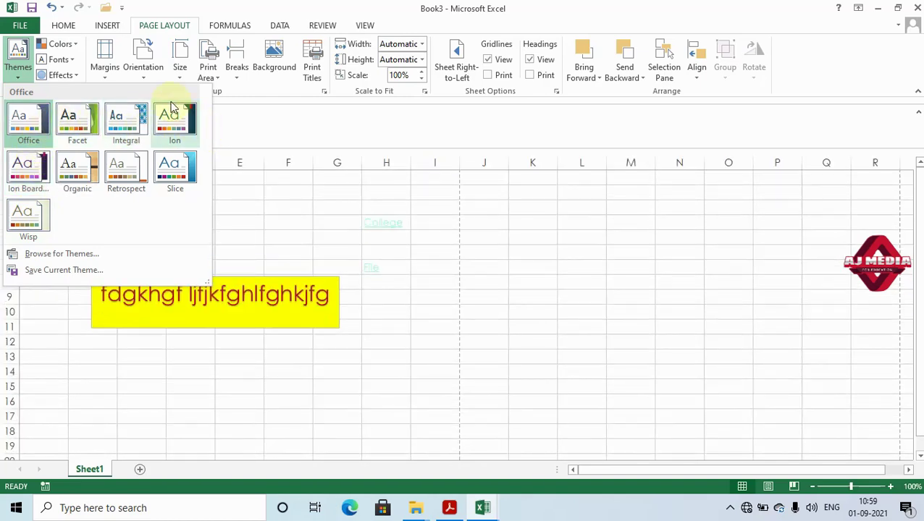
left_click(489, 308)
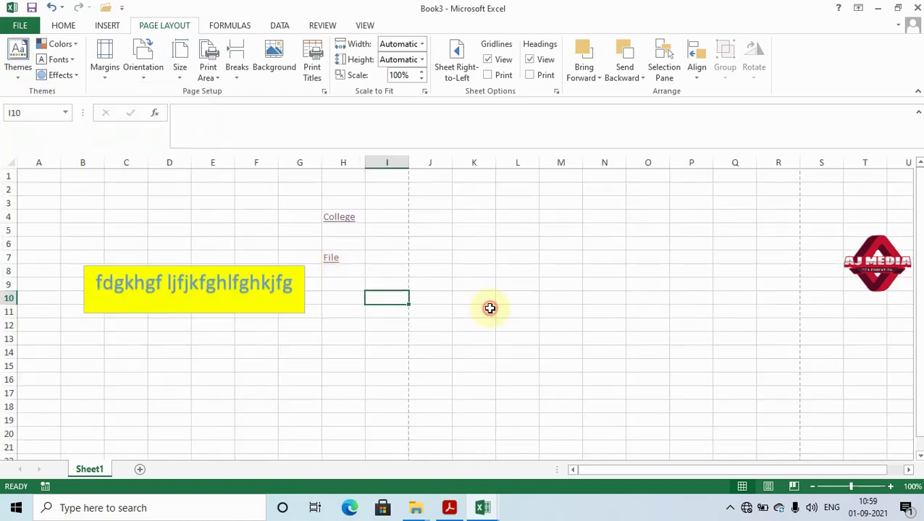
key("ctrl+n")
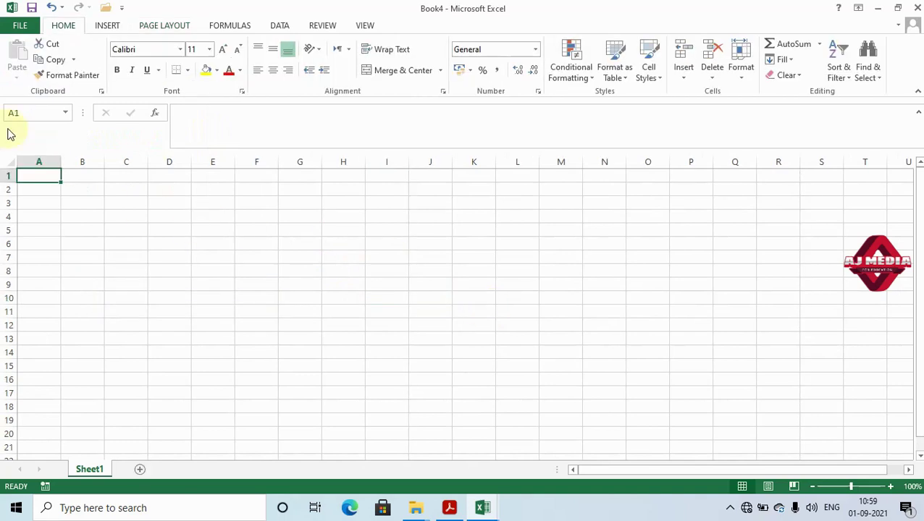
Apply the Integral theme to Book4
left_click(177, 26)
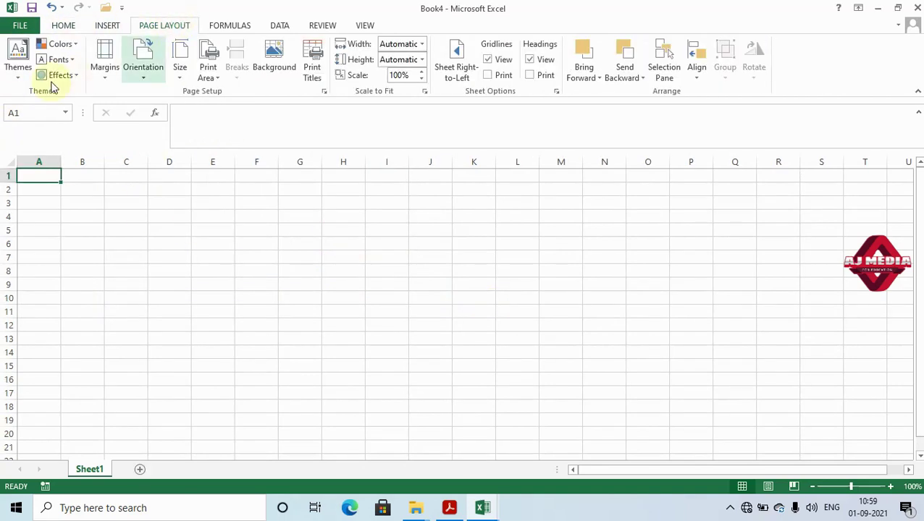
left_click(18, 79)
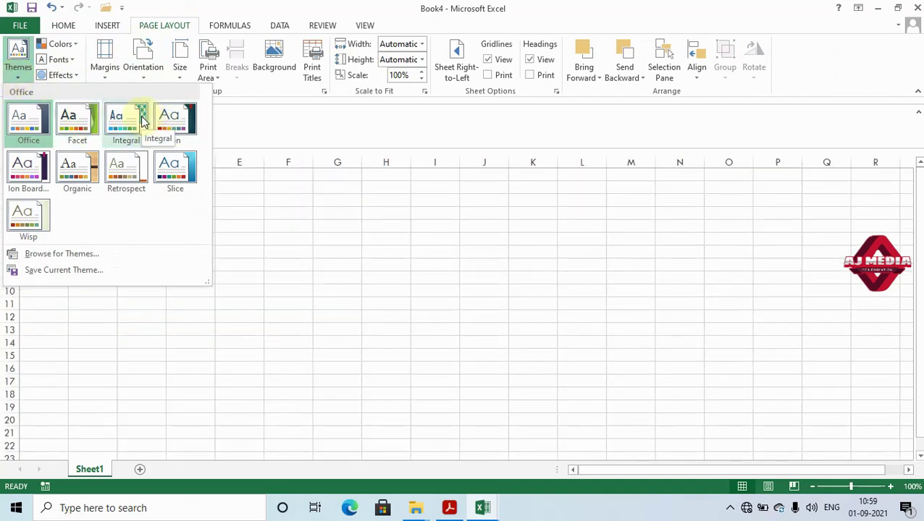
left_click(142, 120)
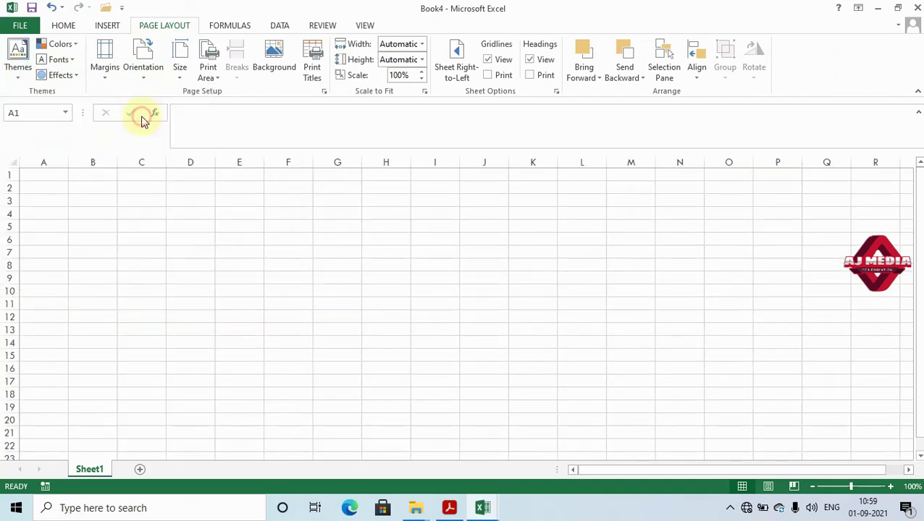
Insert an empty 3-D clustered column chart spanning columns G–M, rows 5–20, and deselect it
left_click(112, 28)
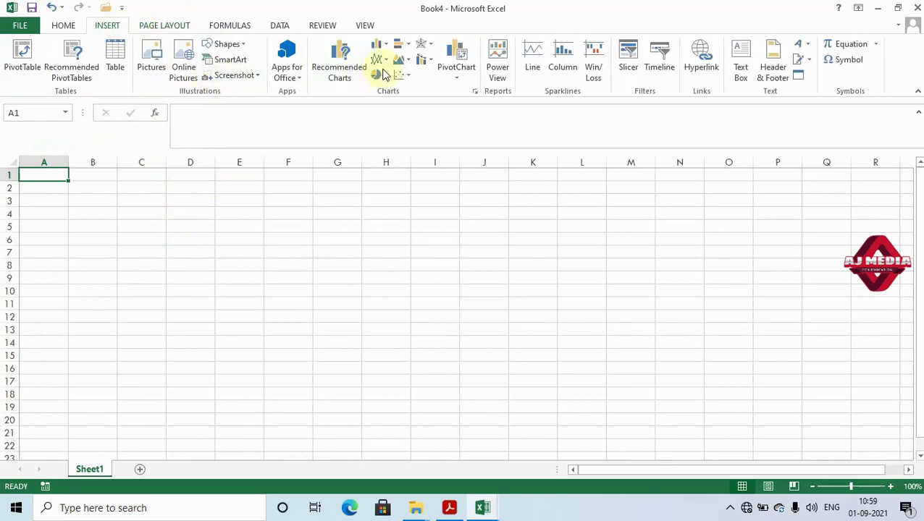
left_click(377, 44)
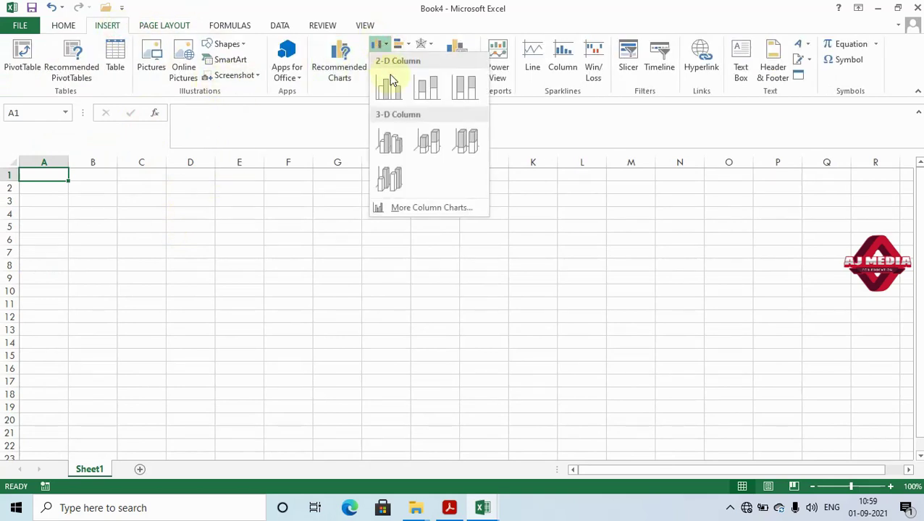
left_click(389, 141)
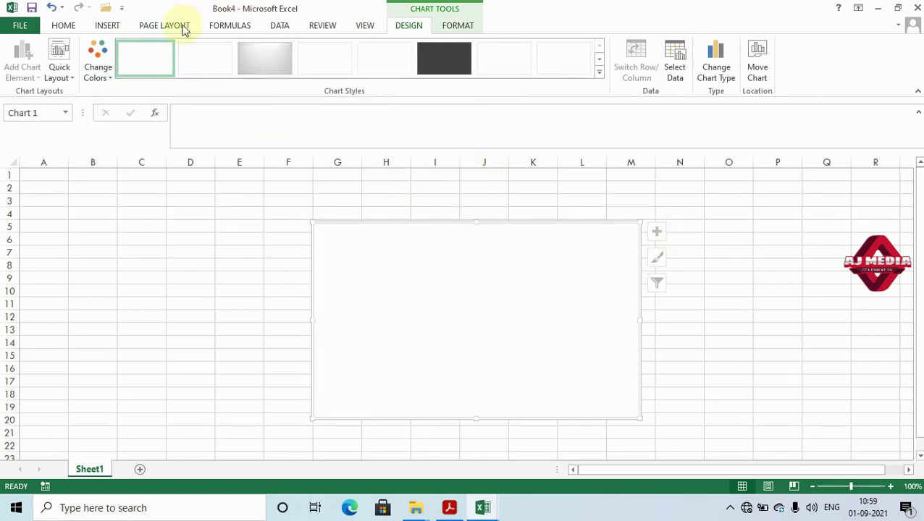
left_click(108, 29)
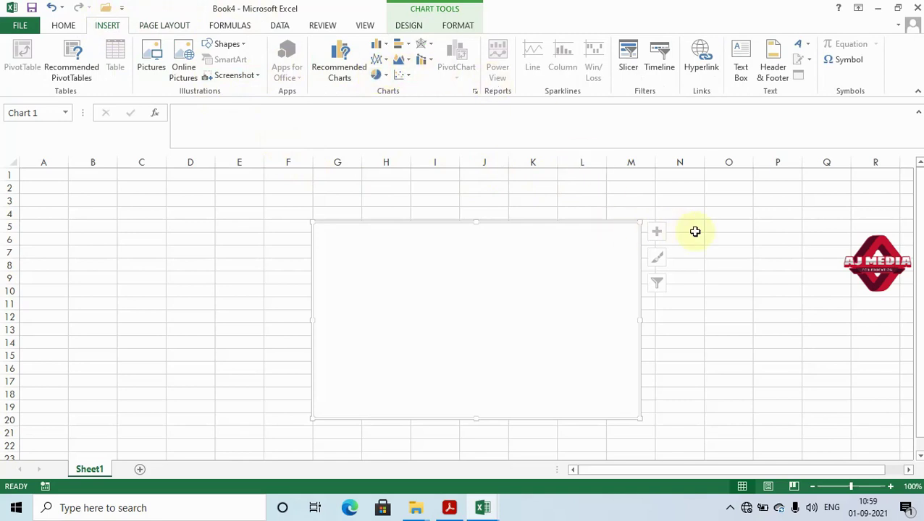
left_click(728, 231)
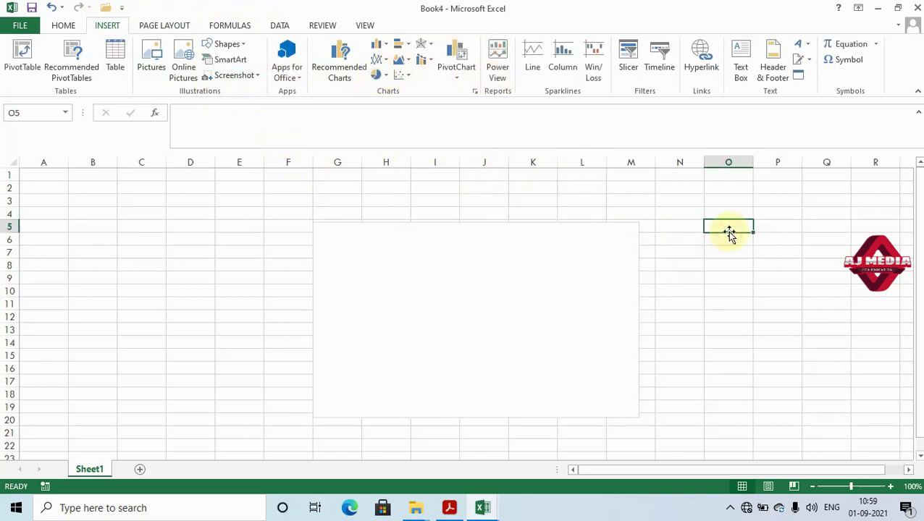
left_click(744, 77)
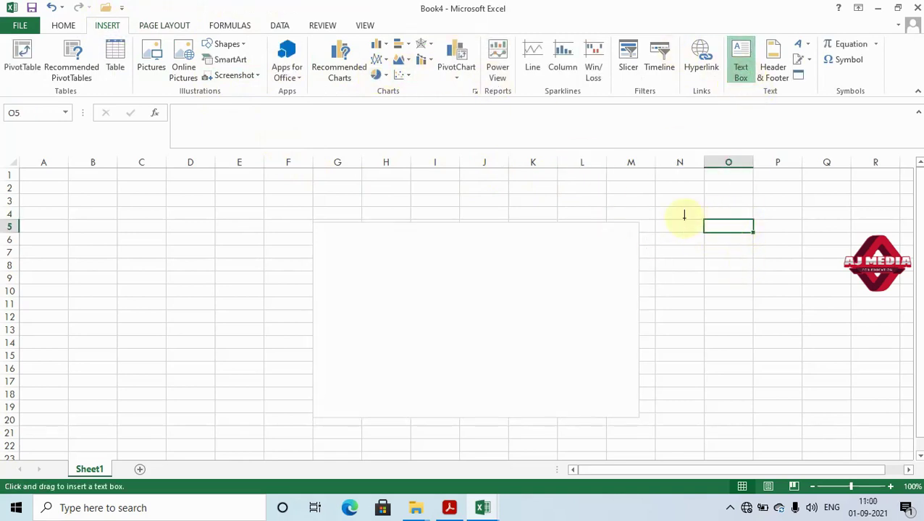
Draw a text box over columns N–Q, then drag it to around E5–H17 and deselect it
left_click_drag(683, 218, 864, 364)
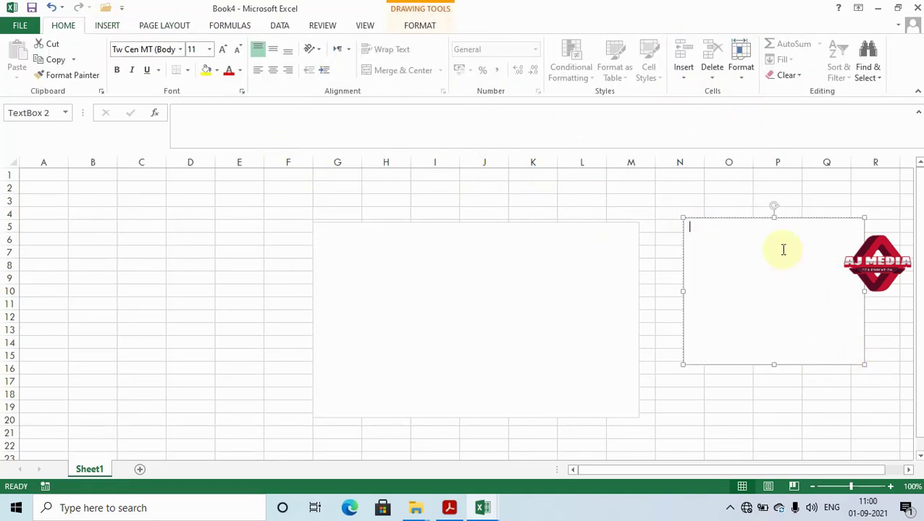
left_click(430, 27)
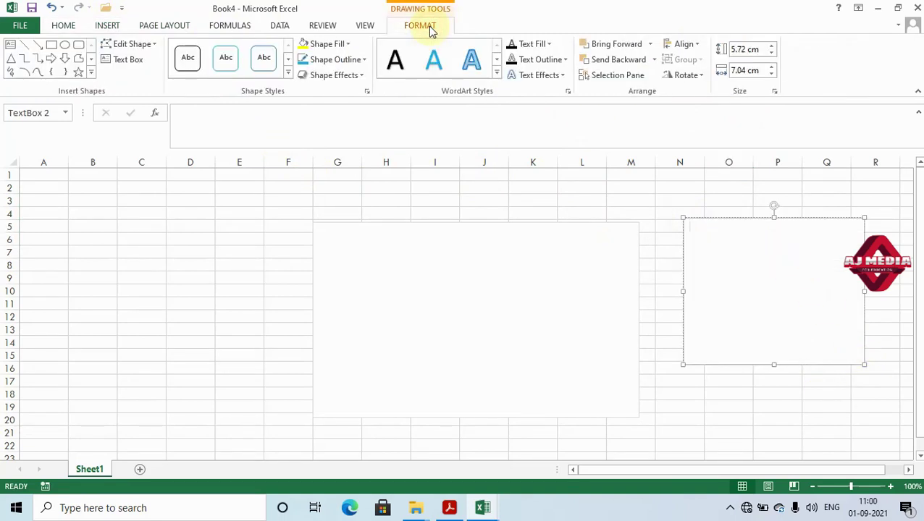
left_click_drag(750, 220, 323, 234)
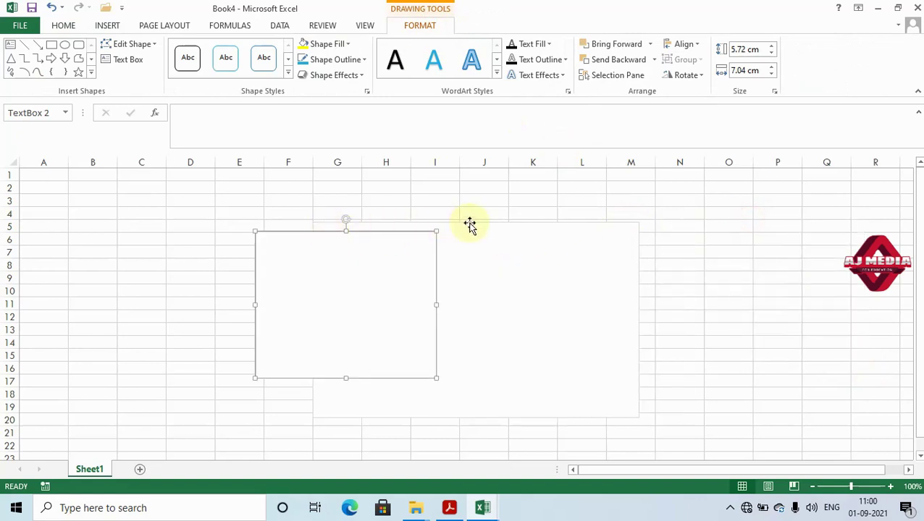
left_click(201, 229)
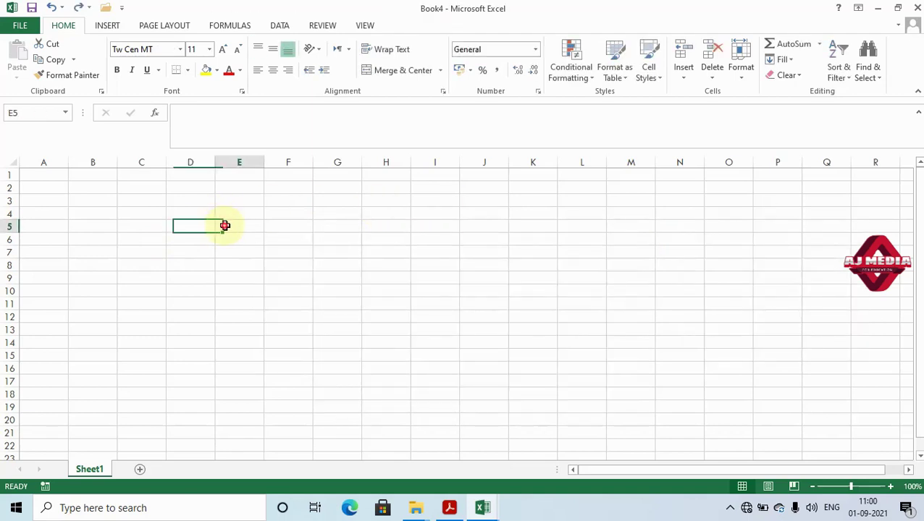
Convert range E5:J11 into Table1 with headers Column1–Column6 and banded rows
left_click_drag(223, 226, 495, 303)
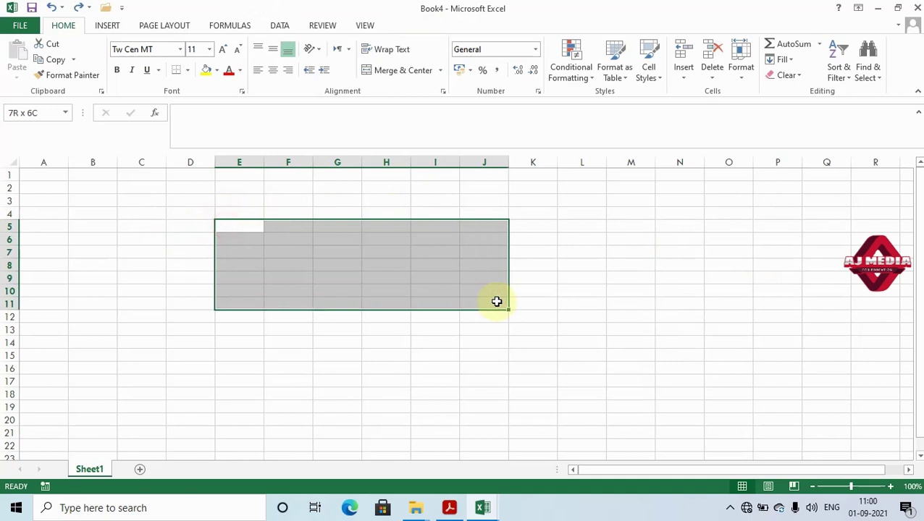
left_click(107, 26)
left_click(114, 57)
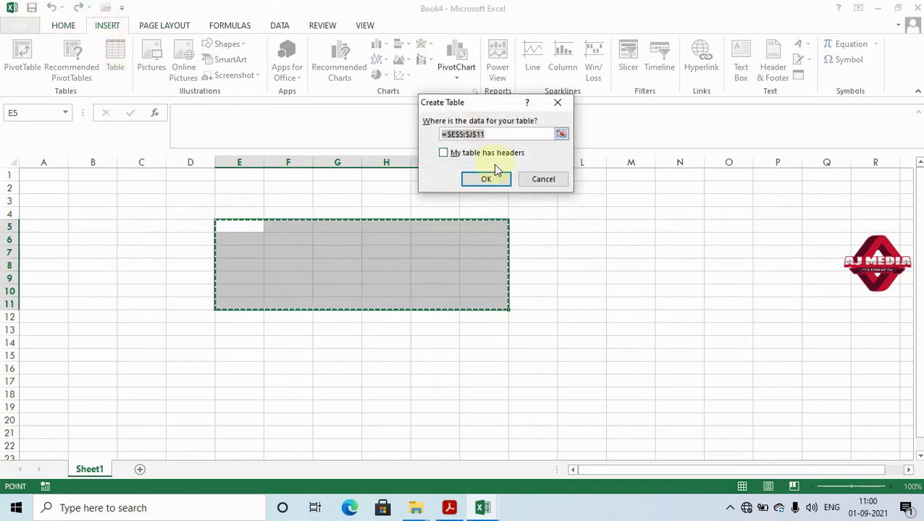
left_click(494, 179)
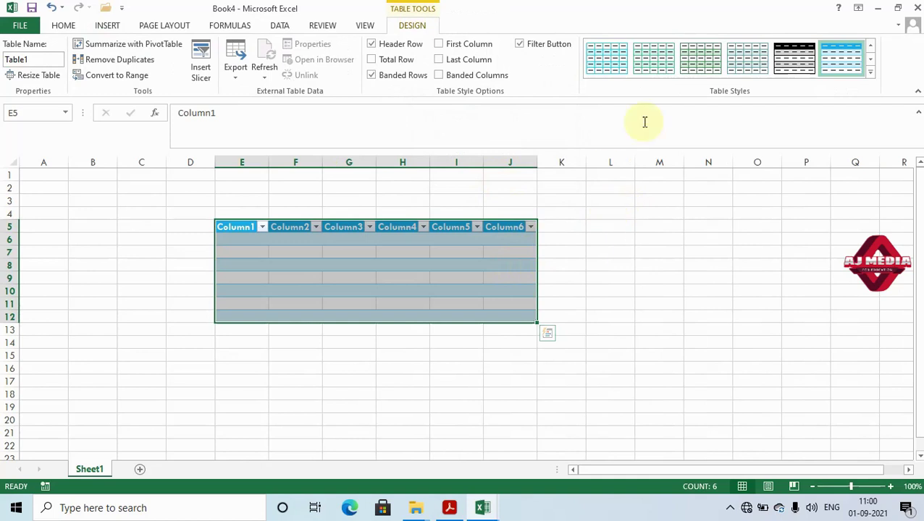
left_click(232, 250)
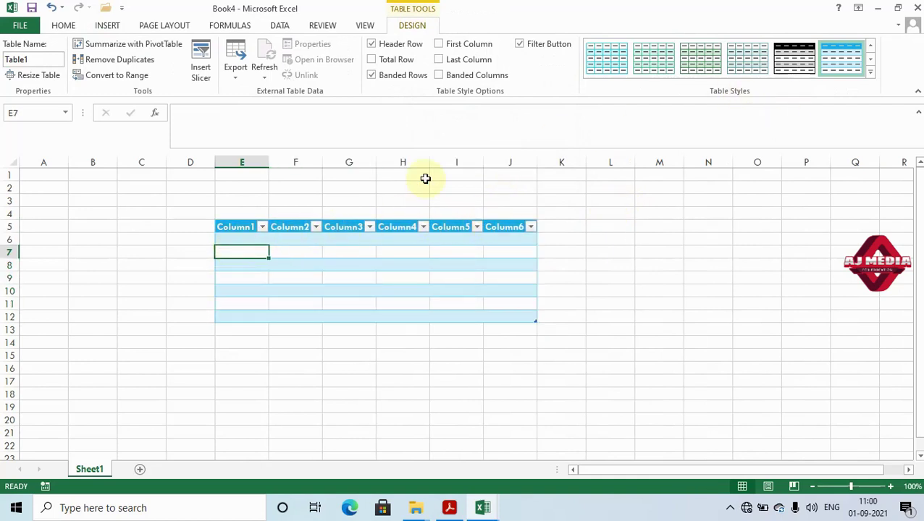
Preview the colour themes in the Page Layout Themes gallery and close it, keeping Integral
left_click(159, 27)
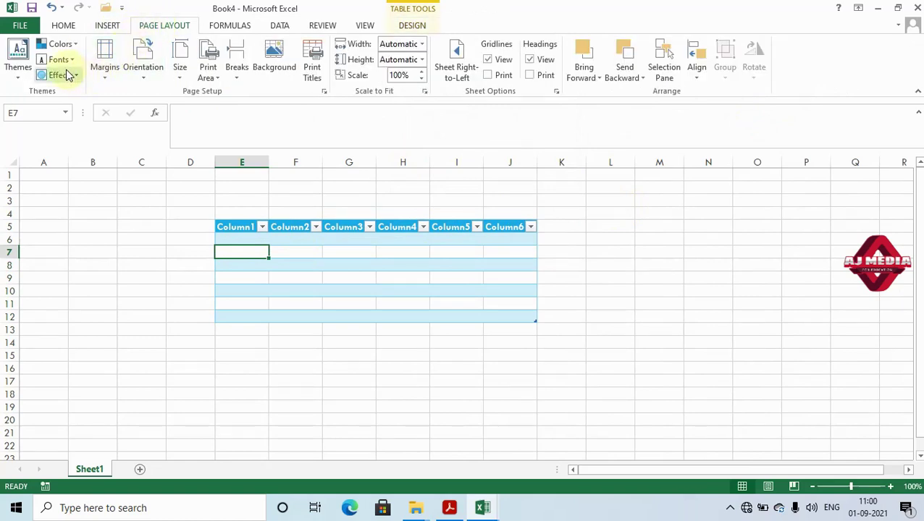
left_click(17, 65)
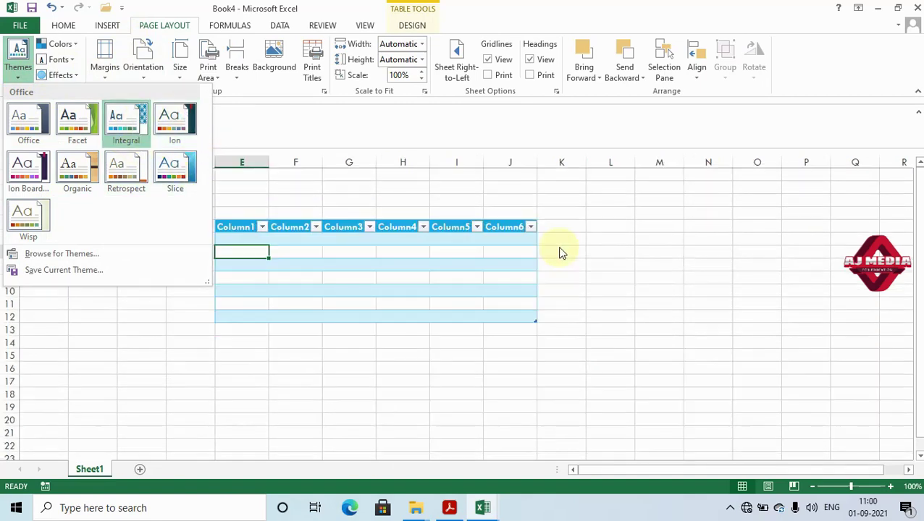
left_click(635, 260)
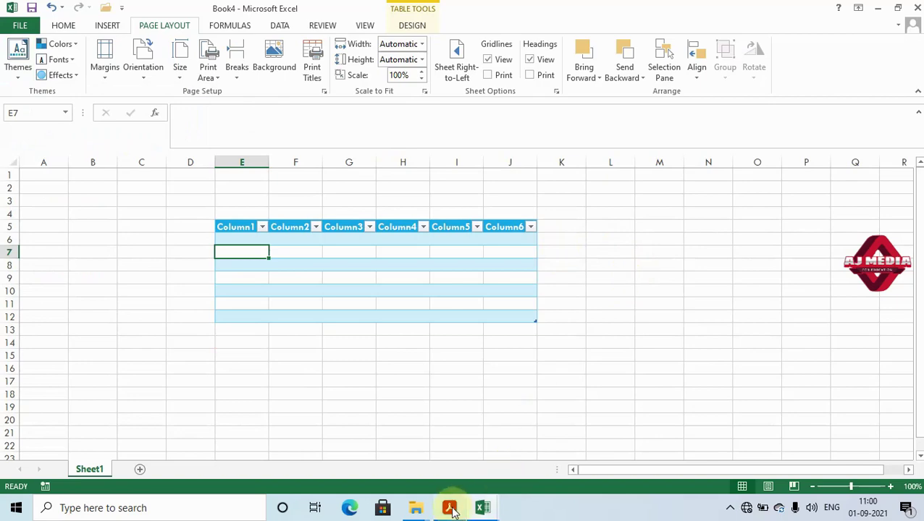
left_click(449, 507)
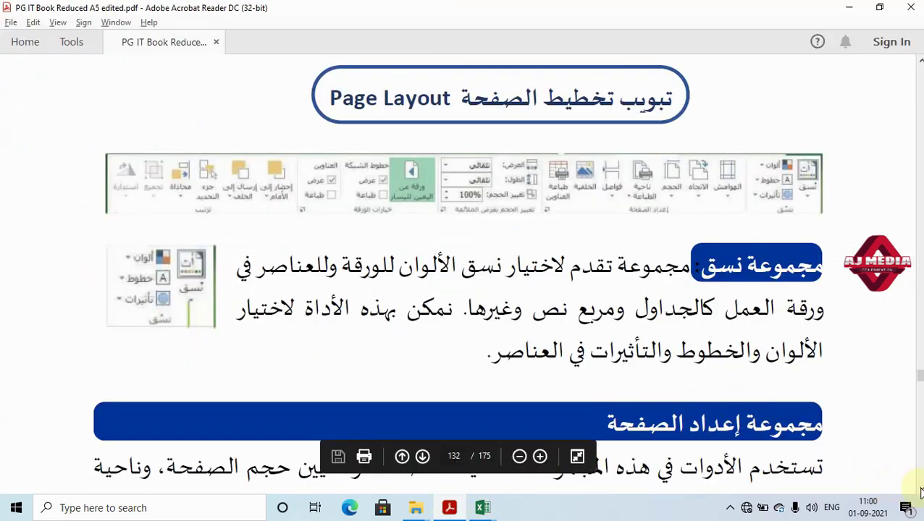
scroll(915, 485, "down", 3)
scroll(463, 276, "down", 7)
scroll(463, 275, "down", 2)
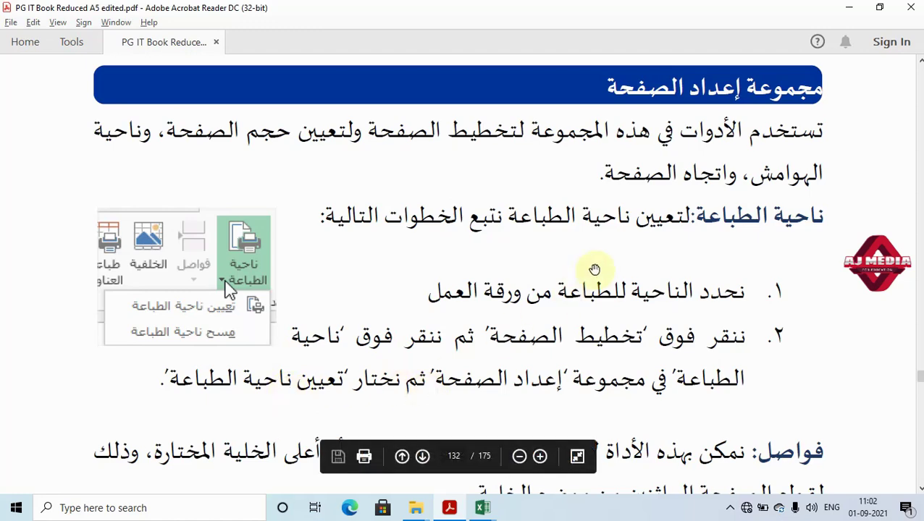
key("alt+Tab")
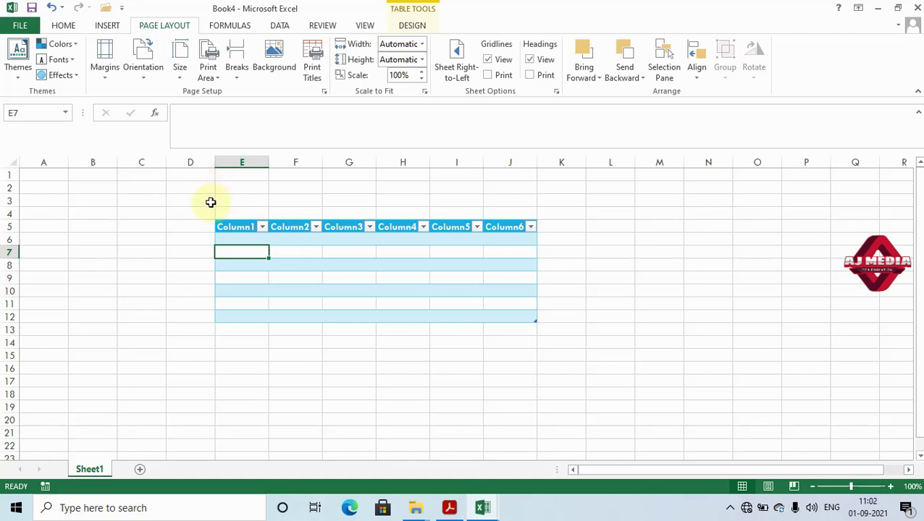
Select D3:K14 and set custom margins: top 0.9, left and right 0.8, bottom 0.4
left_click_drag(211, 202, 542, 338)
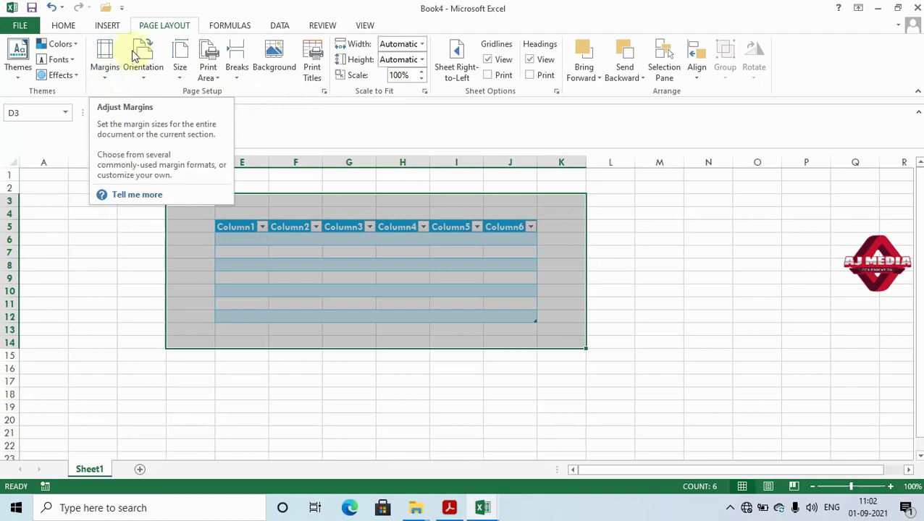
left_click(107, 81)
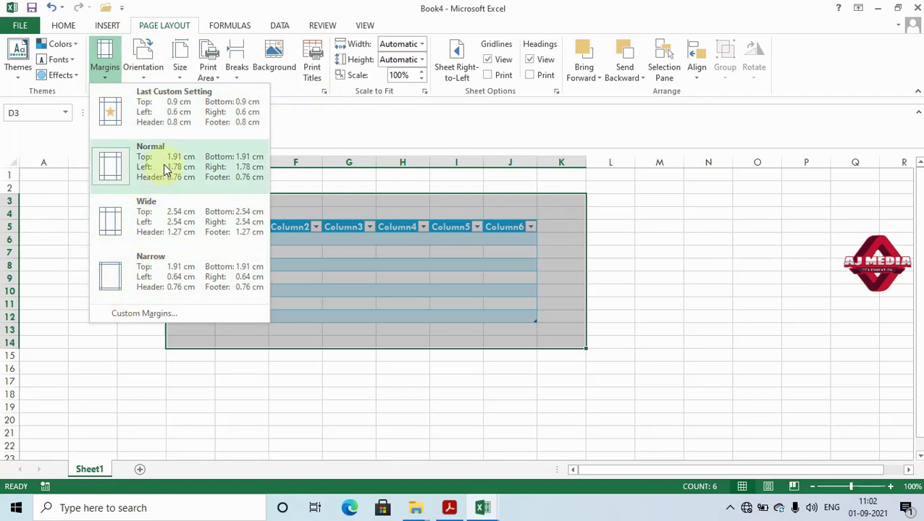
left_click(144, 314)
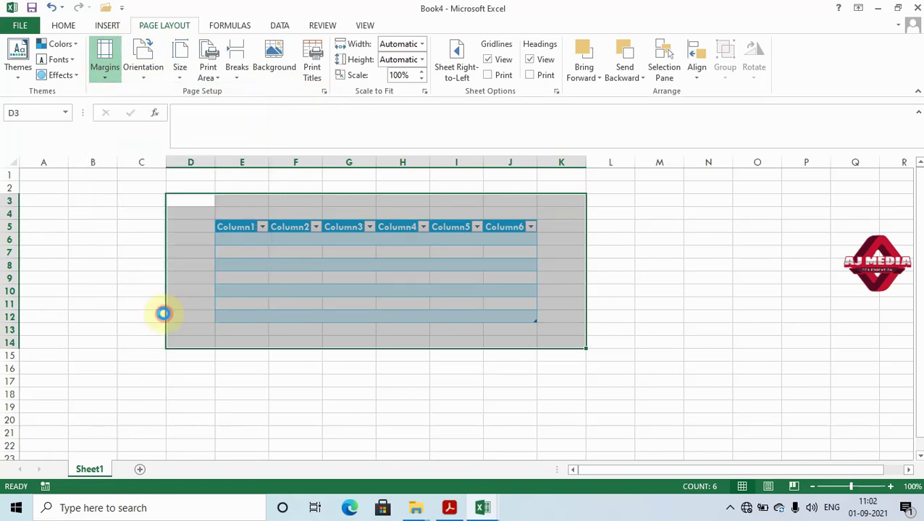
left_click(505, 65)
left_click(505, 64)
left_click(505, 64)
left_click(505, 65)
left_click(506, 64)
left_click(506, 64)
left_click(507, 65)
left_click(506, 64)
left_click(506, 65)
left_click(506, 65)
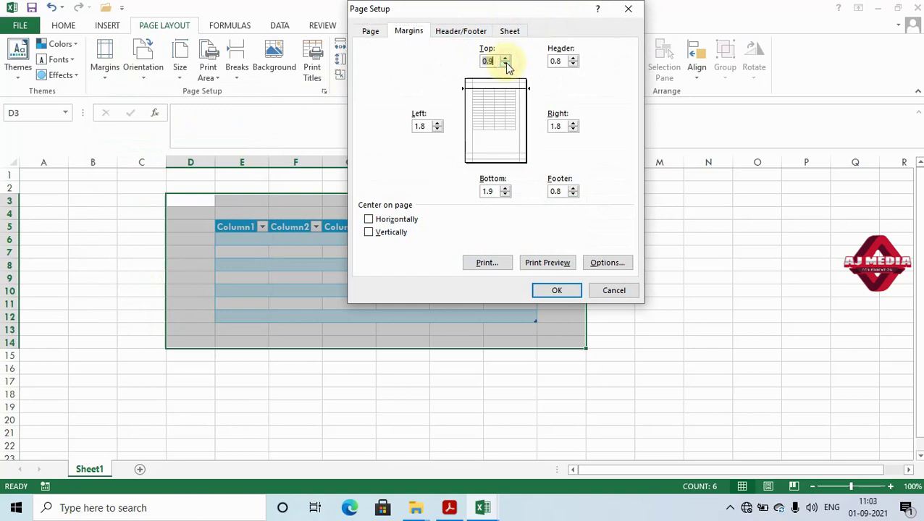
left_click_drag(437, 129, 438, 129)
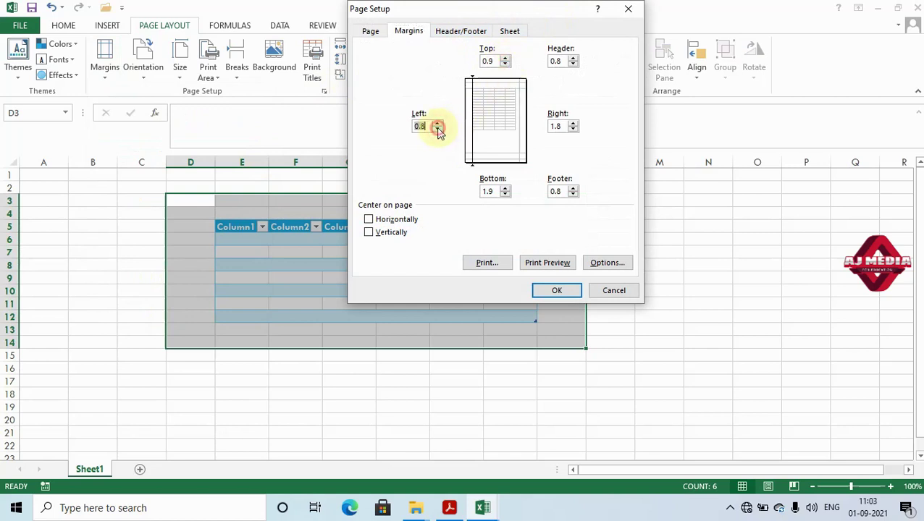
left_click_drag(574, 131, 574, 130)
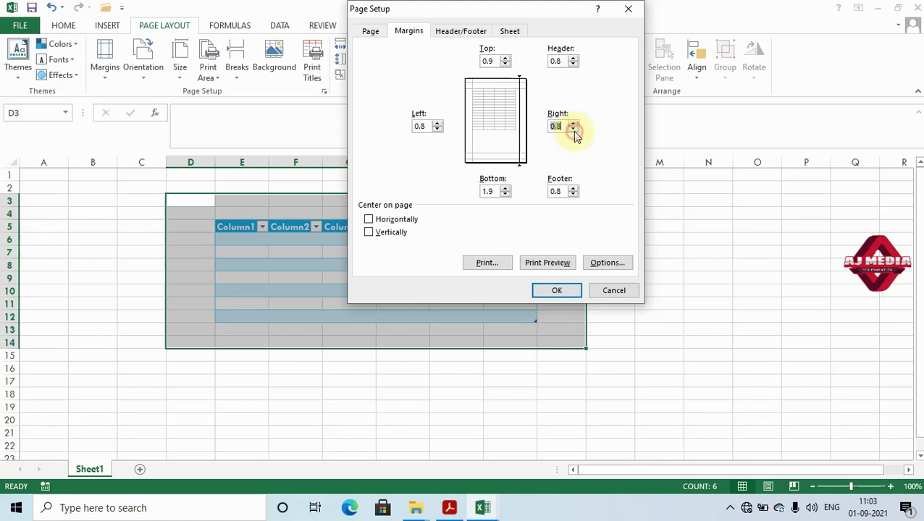
left_click_drag(505, 194, 506, 195)
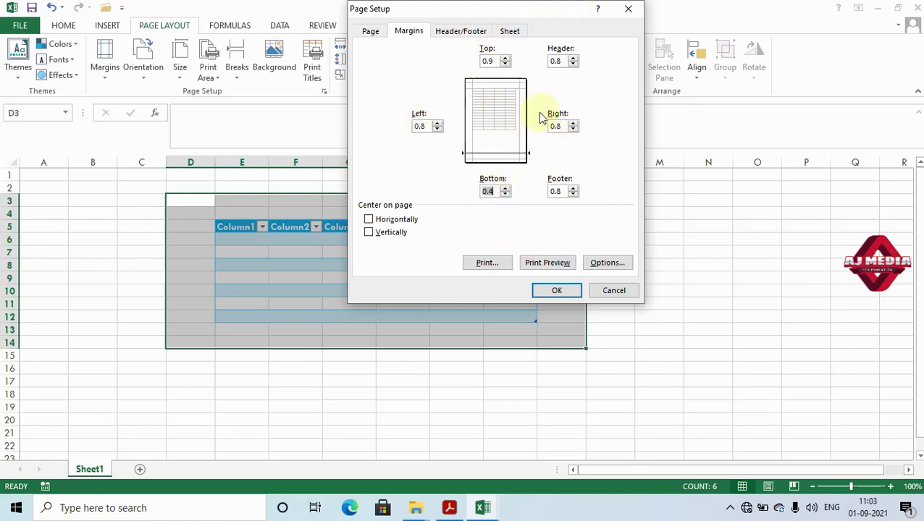
Review the Page and Header/Footer settings, leave the custom header empty, and close Page Setup
left_click(371, 32)
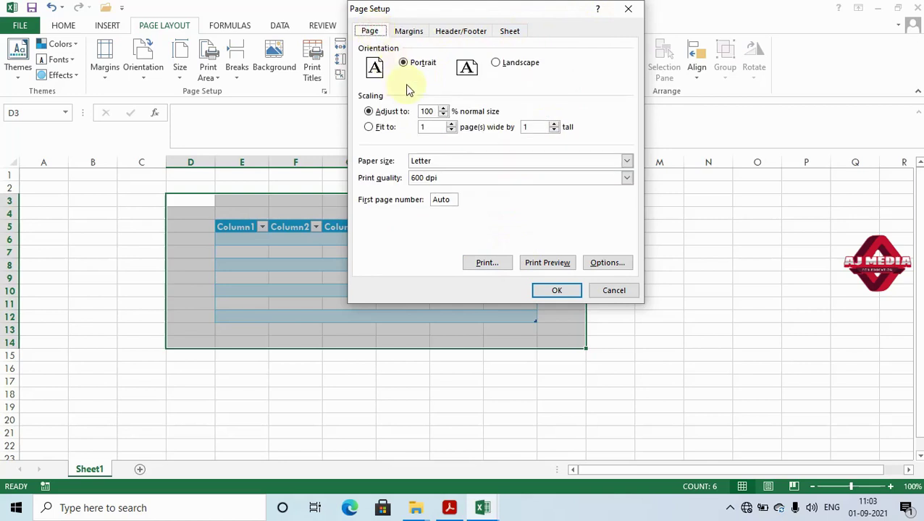
left_click(461, 31)
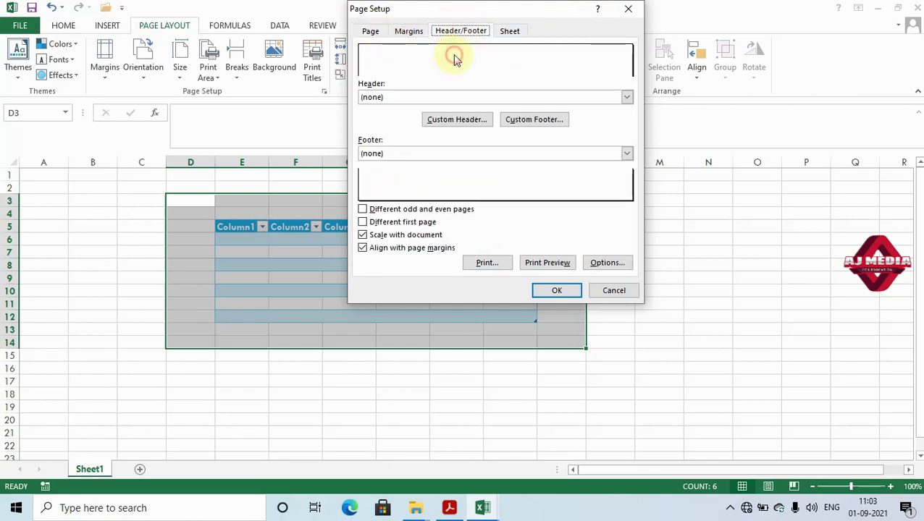
left_click(461, 119)
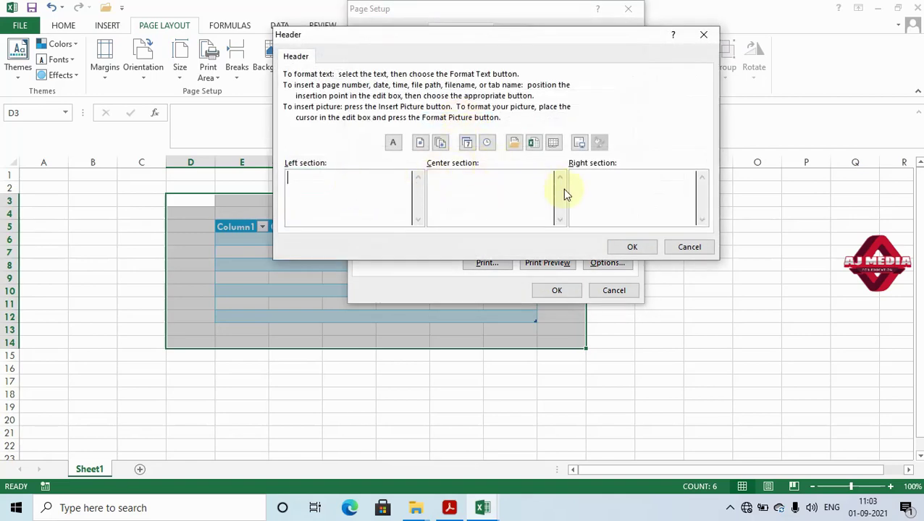
left_click(631, 248)
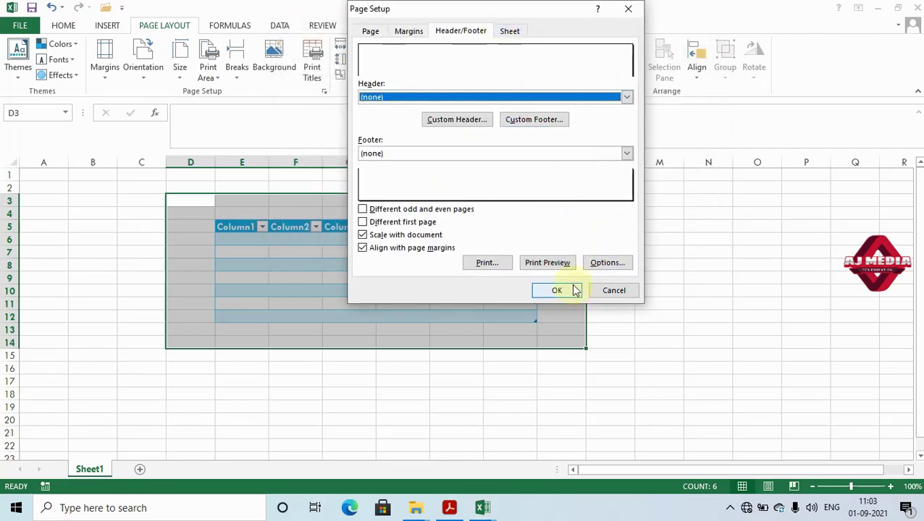
left_click(604, 297)
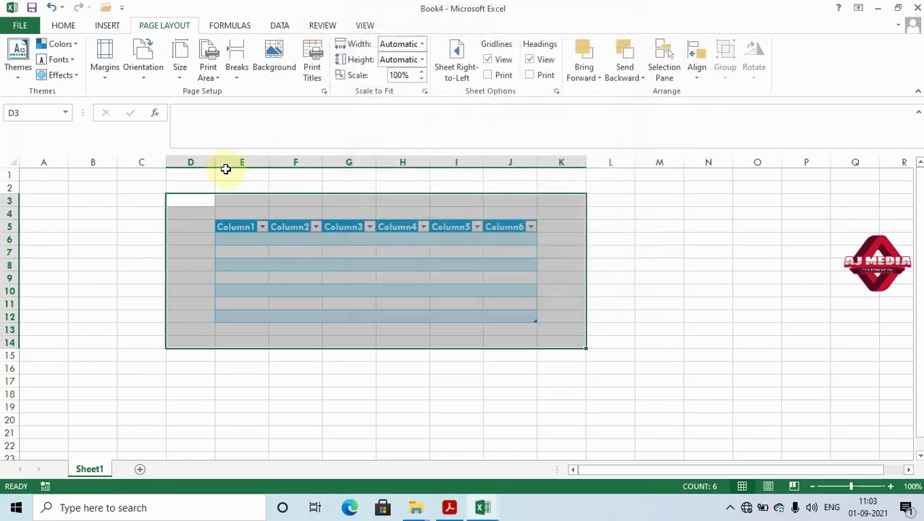
Look through the page orientation and paper size options without changing them
left_click(144, 79)
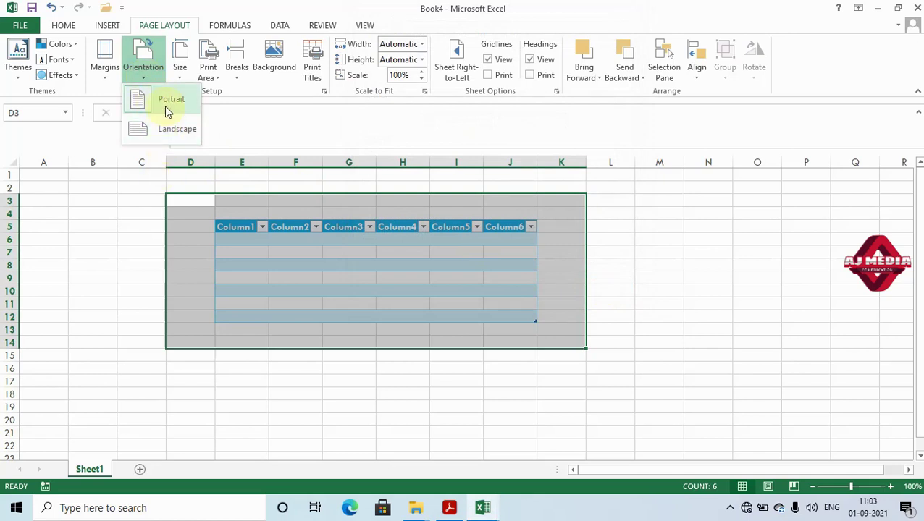
left_click(179, 71)
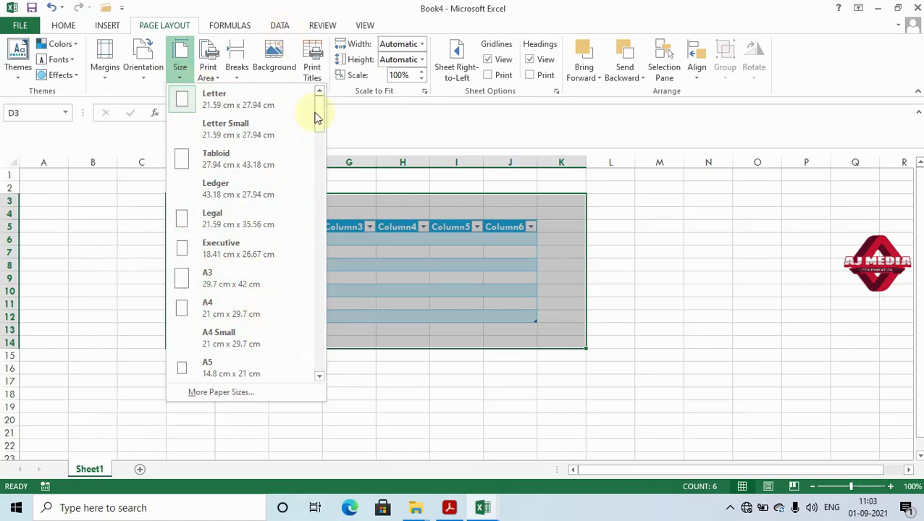
left_click(689, 249)
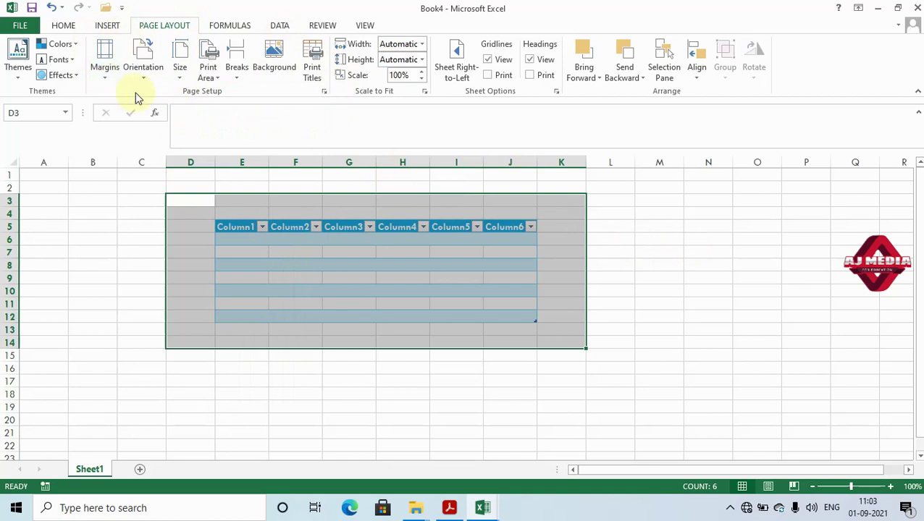
Set D3:K14 as the print area and deselect to see its outline
left_click(217, 77)
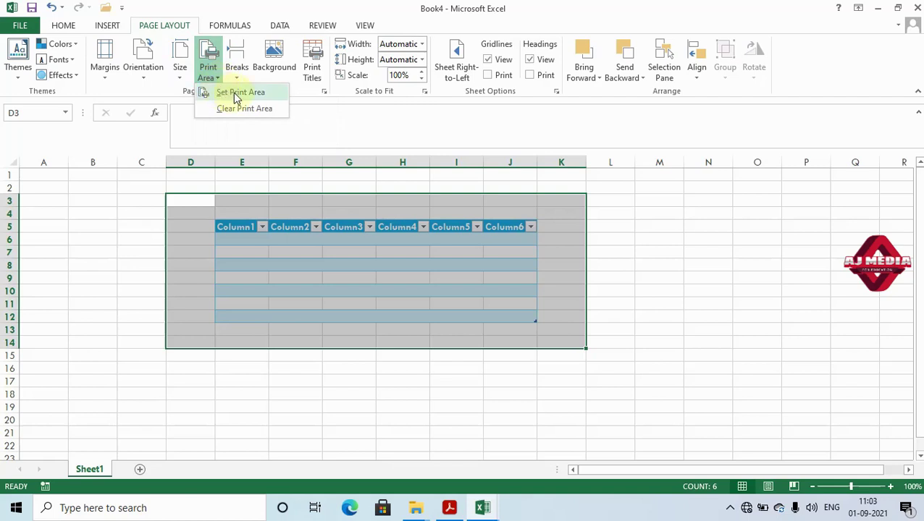
left_click(253, 95)
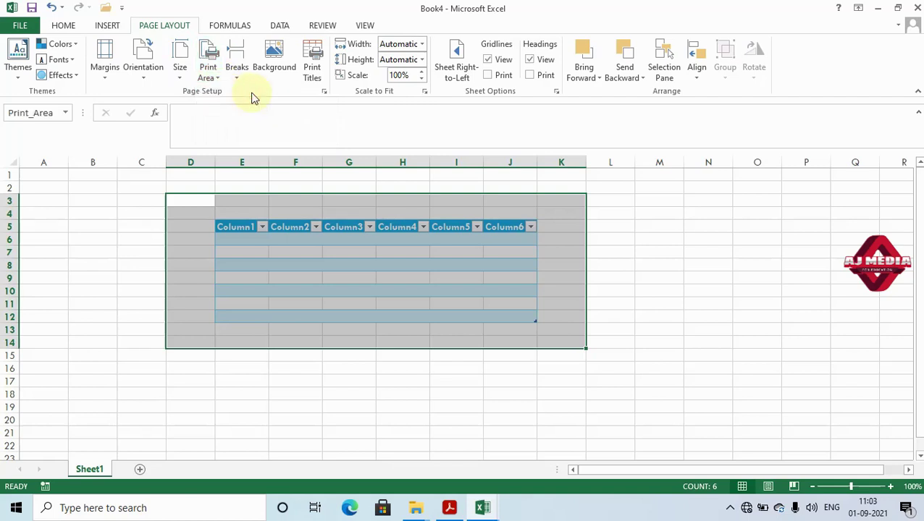
left_click(227, 332)
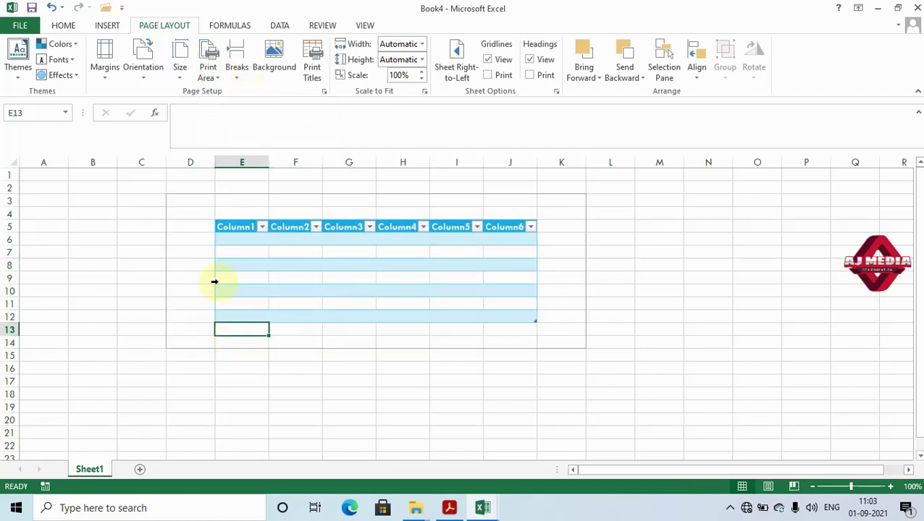
Select the D3:K14 range and check it in the print preview
left_click_drag(190, 201, 582, 349)
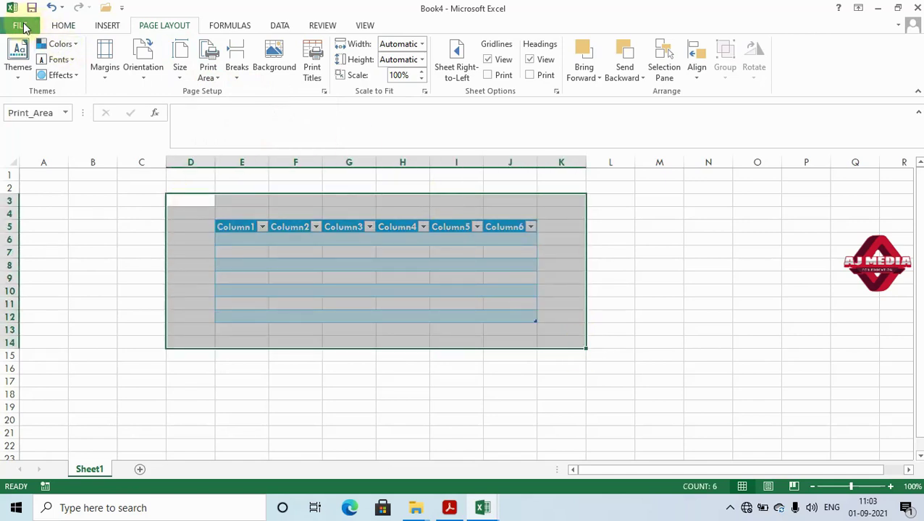
left_click(20, 25)
left_click(24, 187)
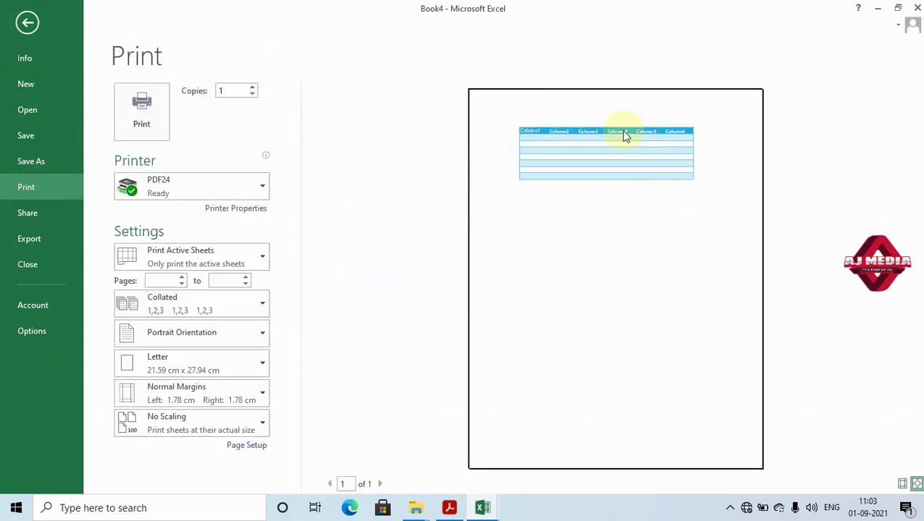
left_click(26, 22)
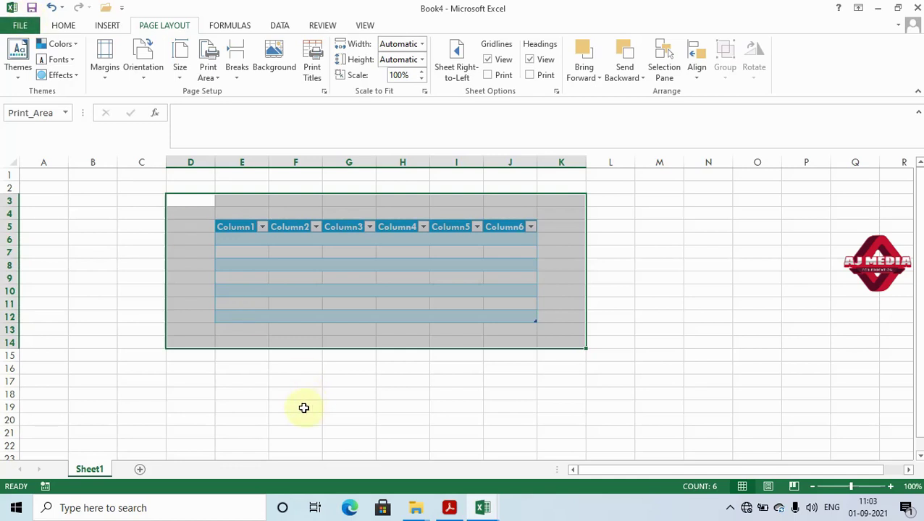
Enter 'fghfh' and 'gfhg' in F19:F20 below the table and preview the printout
left_click(303, 408)
type("fghfhfg")
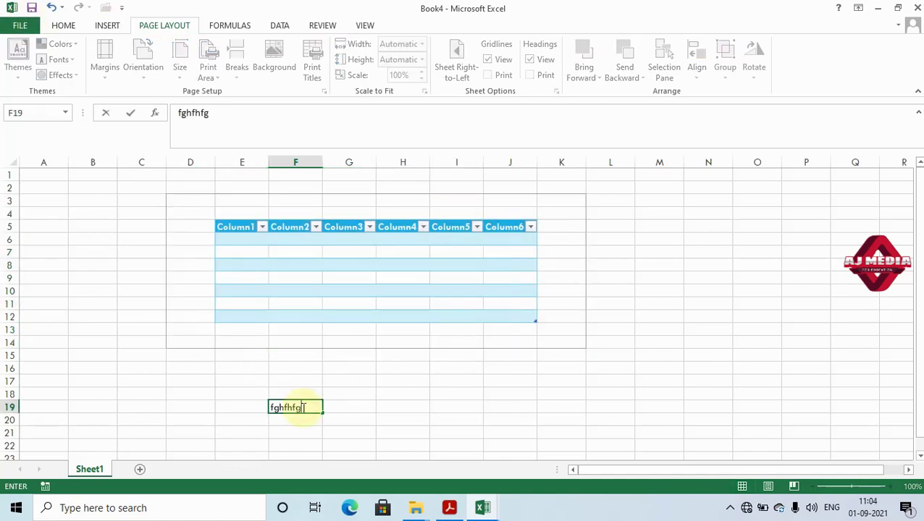
key("Return")
type("gfhg")
key("Return")
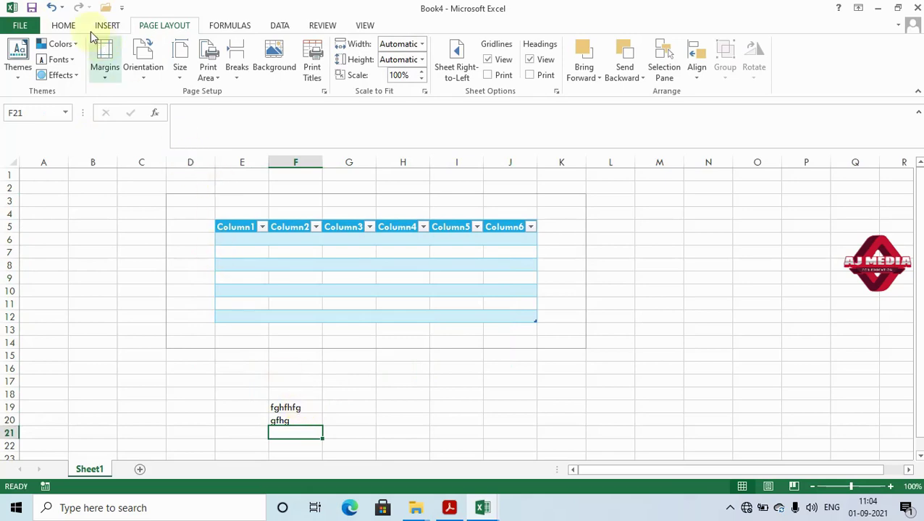
left_click(21, 26)
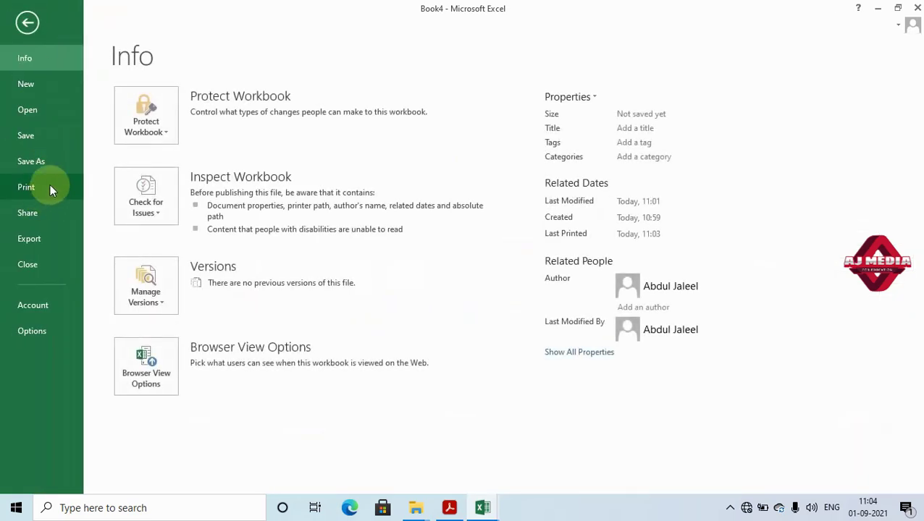
left_click(50, 185)
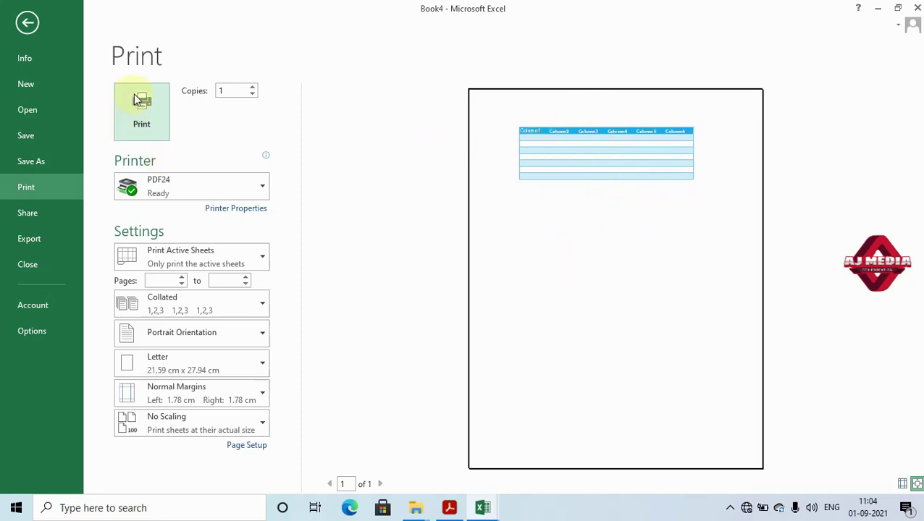
left_click(27, 20)
Set the print area to D3:K23 to include the new entries and preview it
mouse_move(199, 204)
left_mouse_down()
mouse_move(258, 478)
mouse_move(576, 339)
left_mouse_up()
left_click(209, 76)
left_click(221, 90)
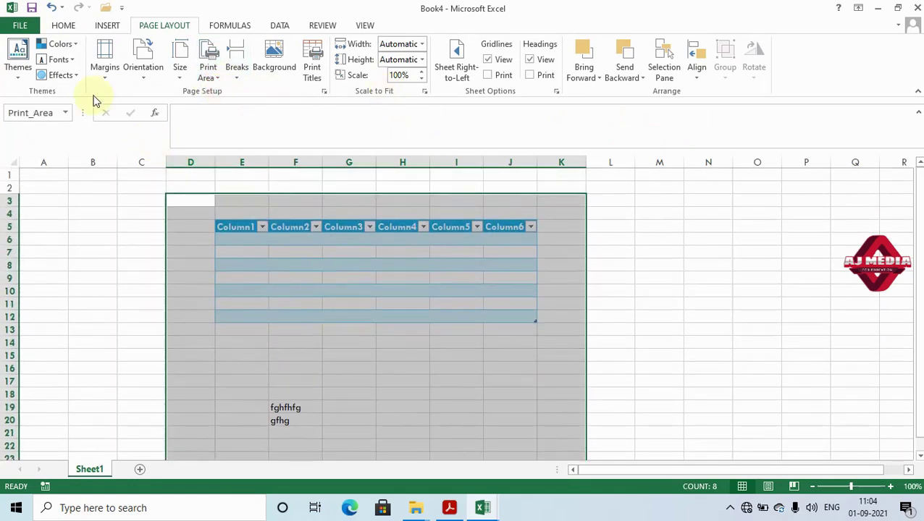
left_click(21, 25)
left_click(56, 187)
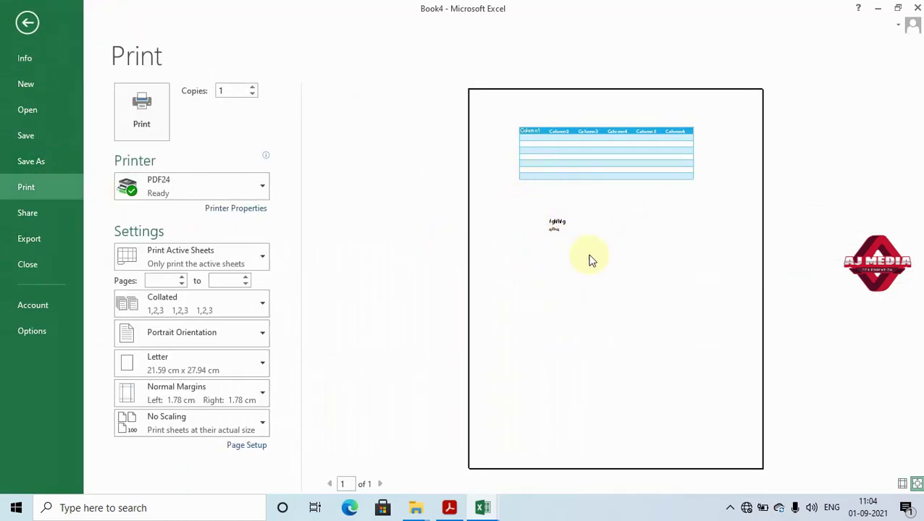
left_click(29, 24)
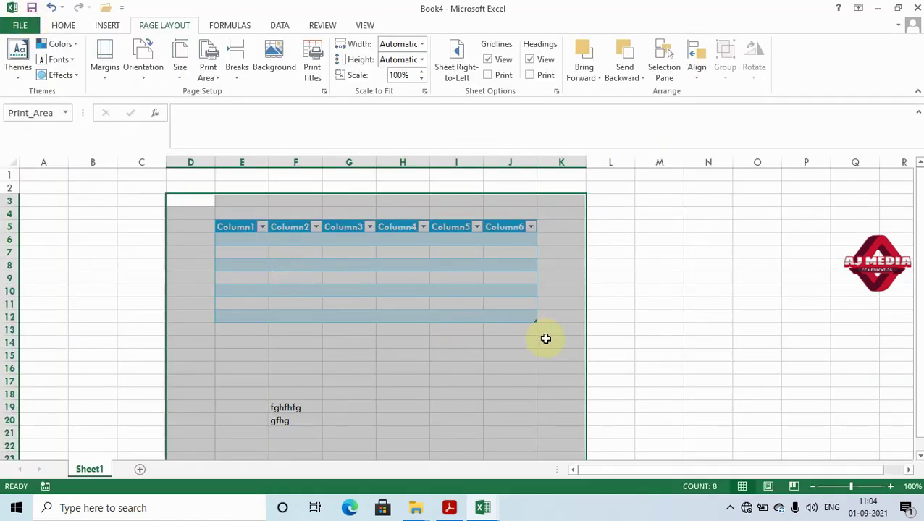
left_click(545, 339)
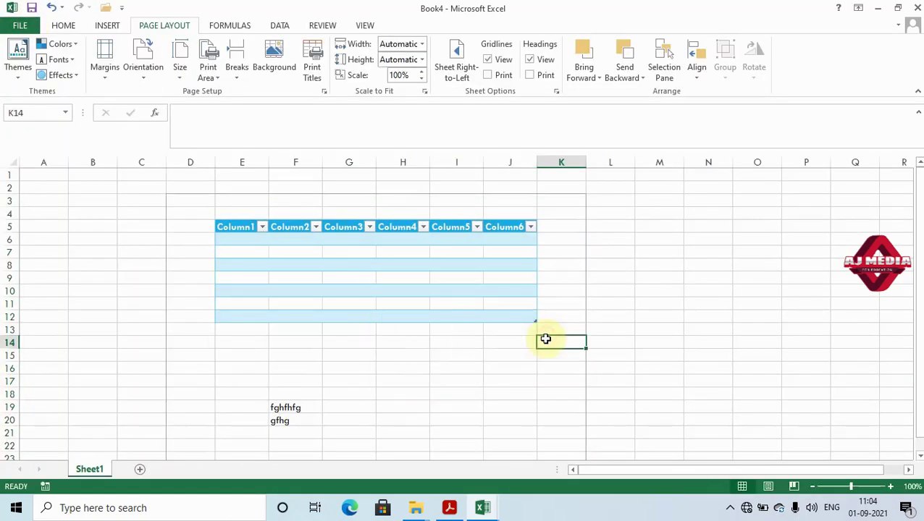
key("alt+Tab")
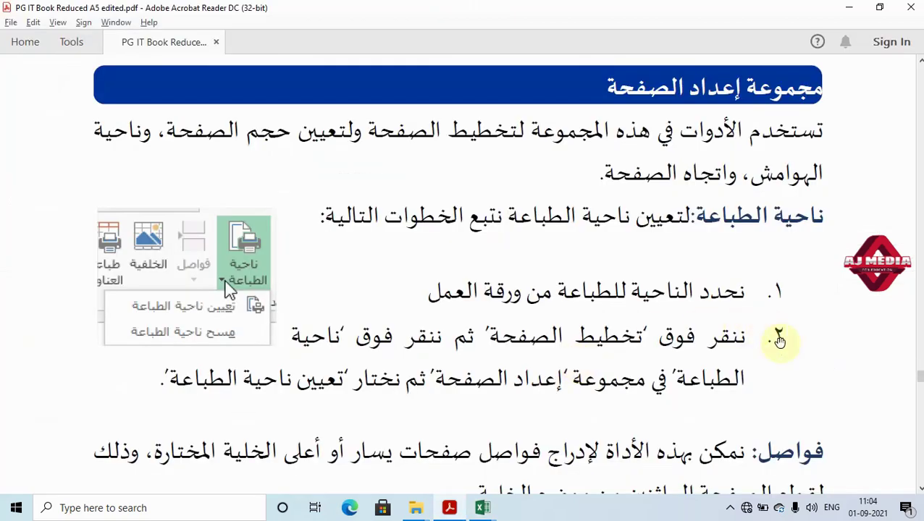
Scroll the PDF book down to the Breaks, Background and Print Titles explanations
scroll(920, 494, "down", 5)
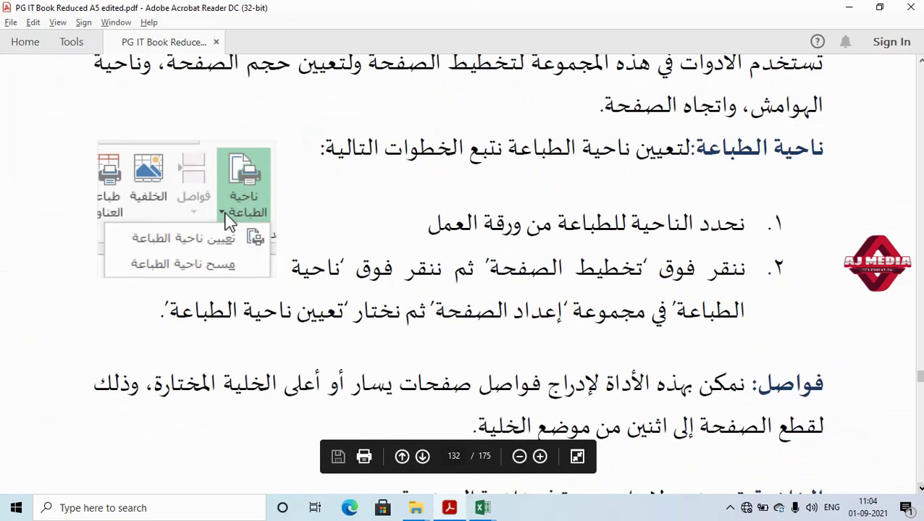
scroll(921, 488, "down", 2)
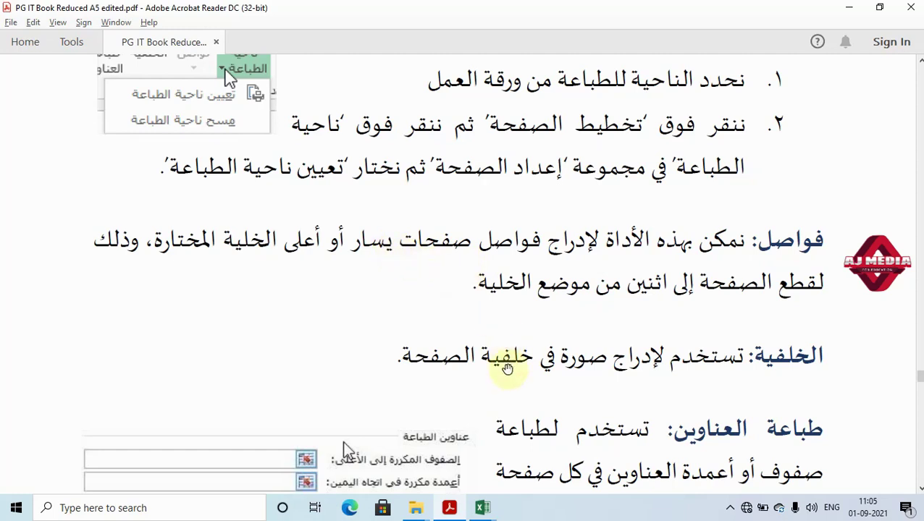
mouse_move(483, 509)
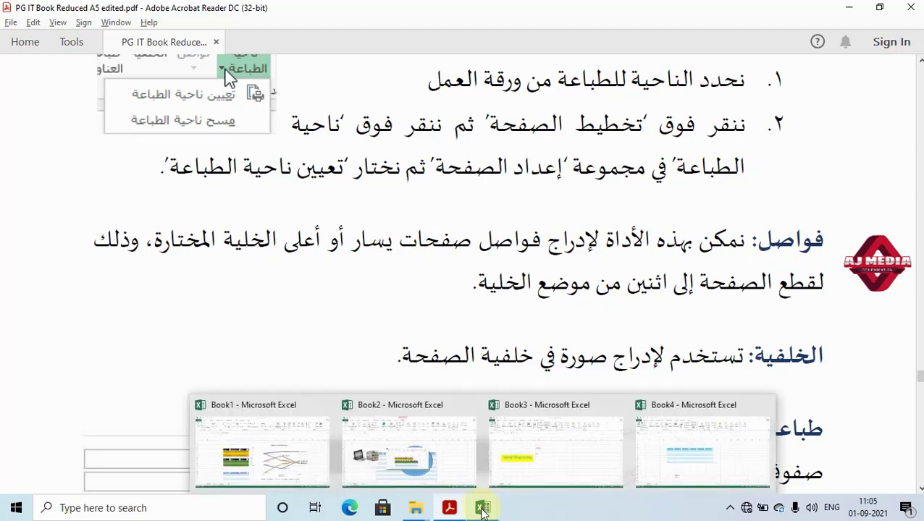
Back in Book4, insert a page break at cell E15
left_click(677, 463)
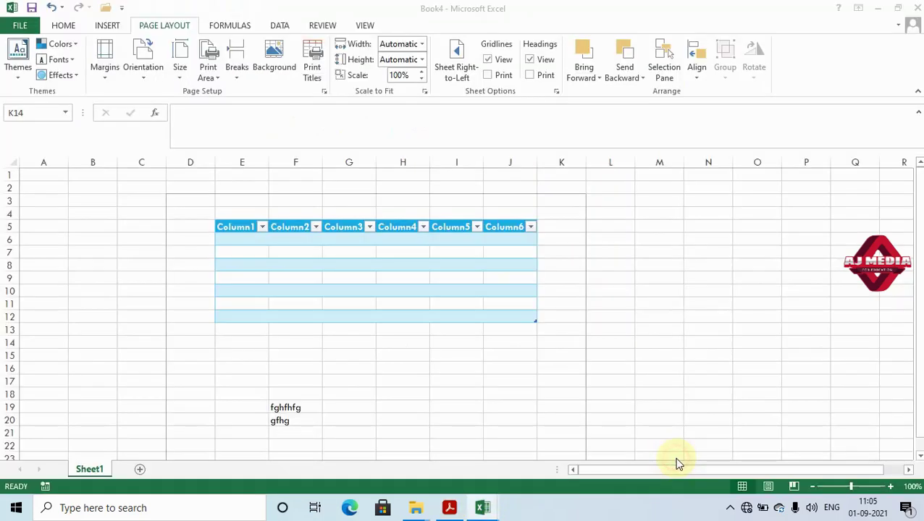
left_click(223, 356)
left_click(235, 77)
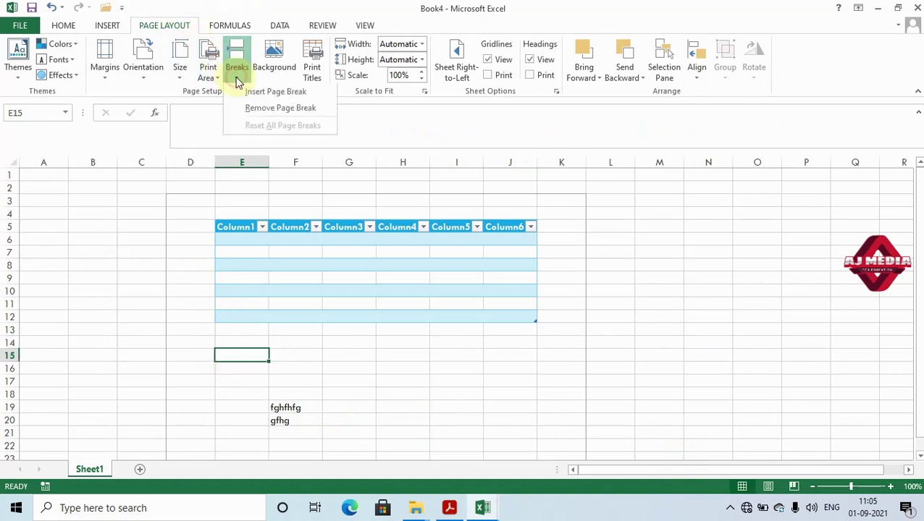
left_click(278, 95)
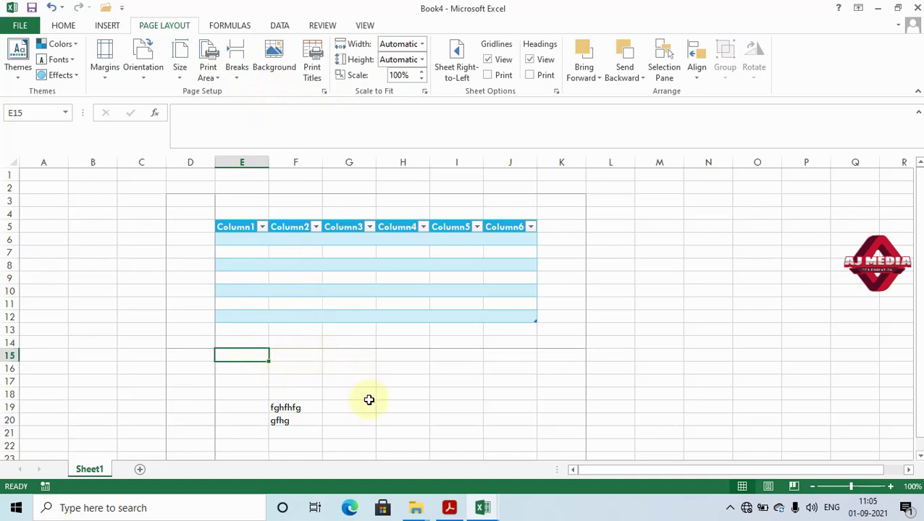
Select G15:G21 and view the sheet in Page Break Preview, then Page Layout view
left_click_drag(363, 356, 366, 433)
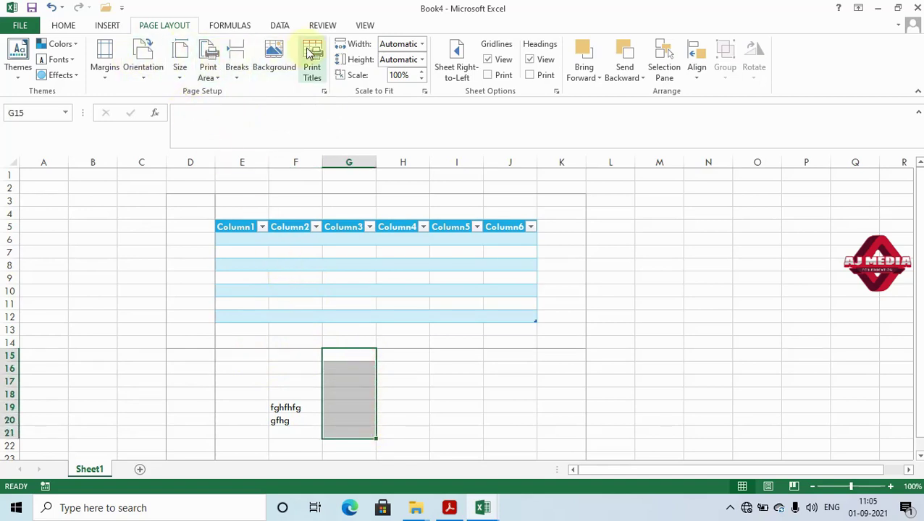
left_click(365, 24)
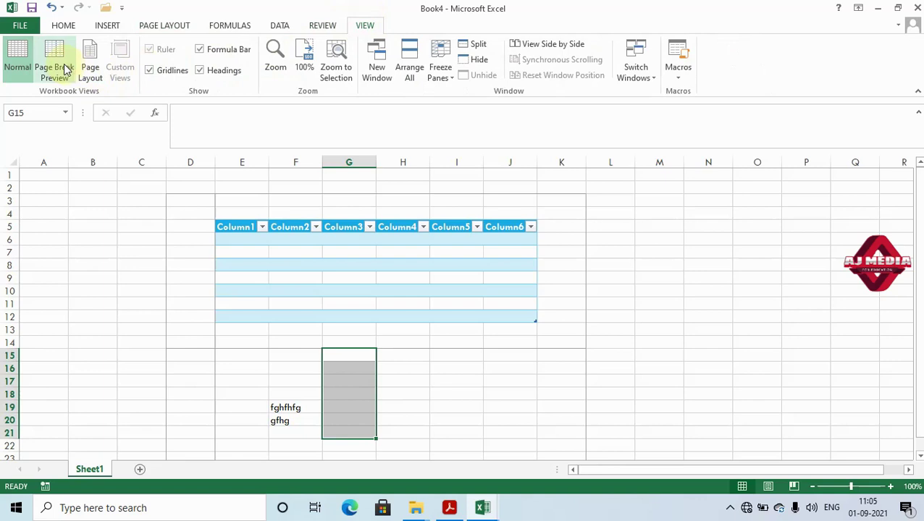
left_click(61, 67)
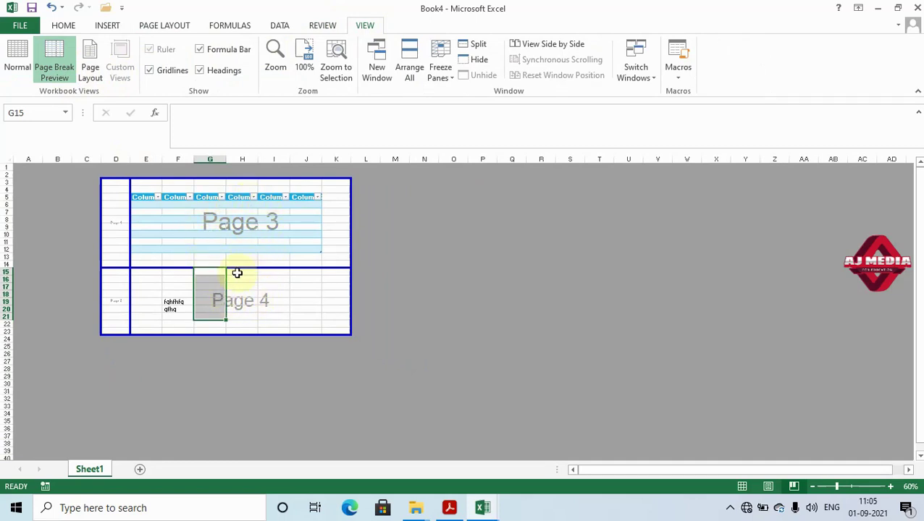
left_click(90, 67)
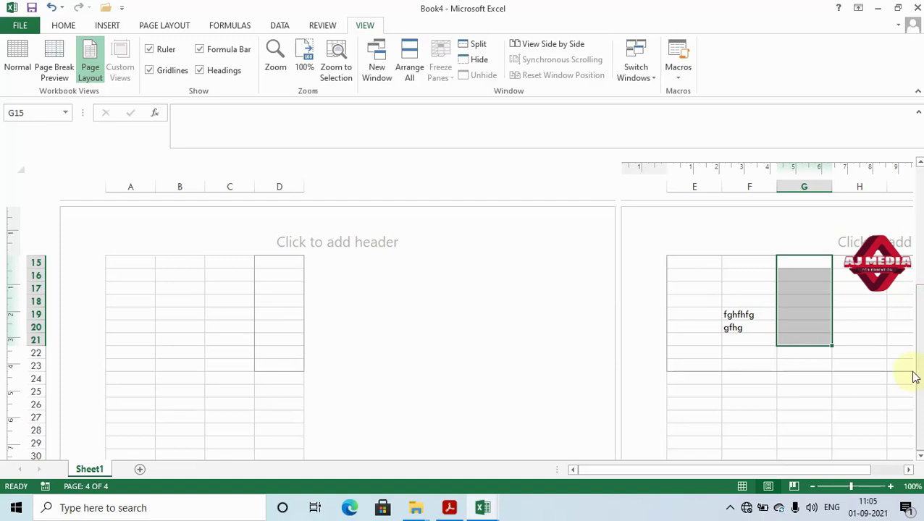
Bring the table at the top back into view and return to Normal view
left_click(726, 311)
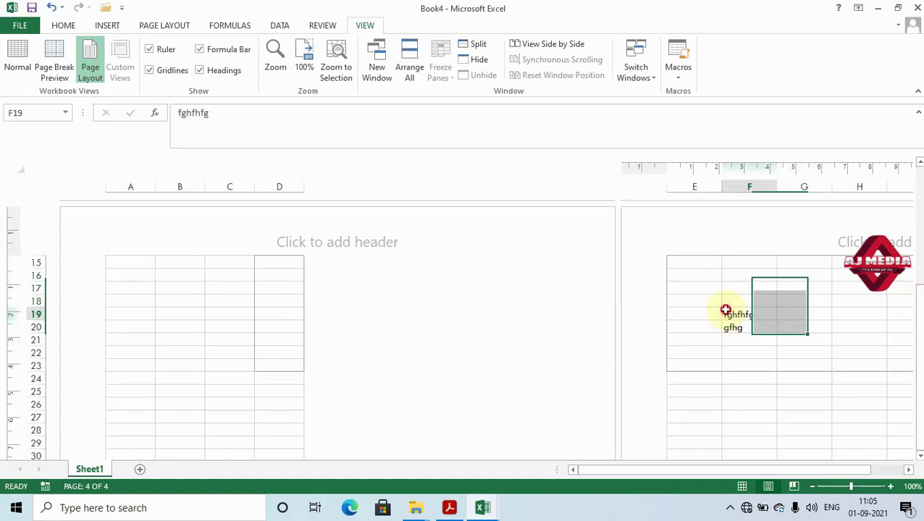
left_click(230, 351)
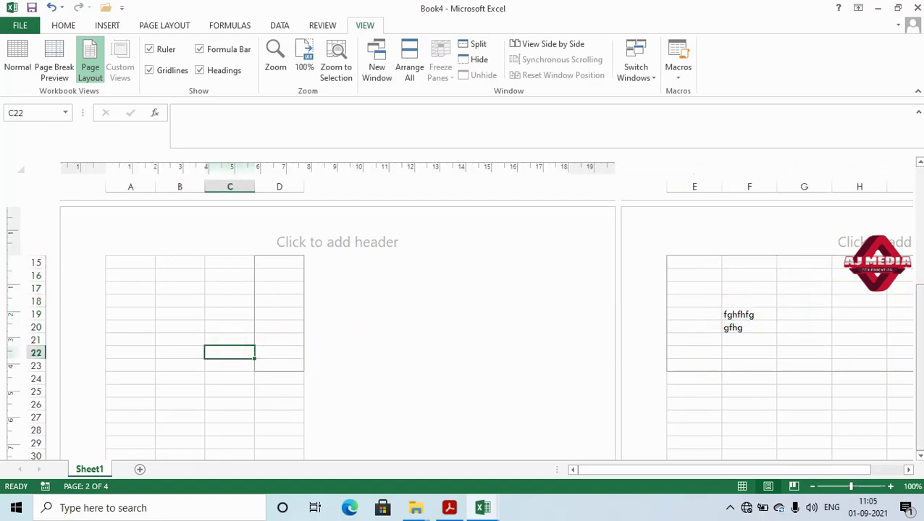
left_click(921, 186)
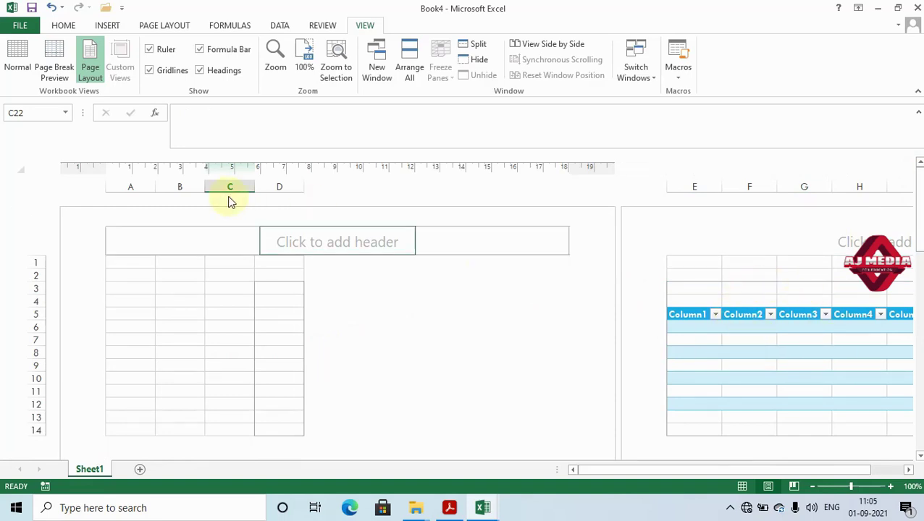
left_click(18, 58)
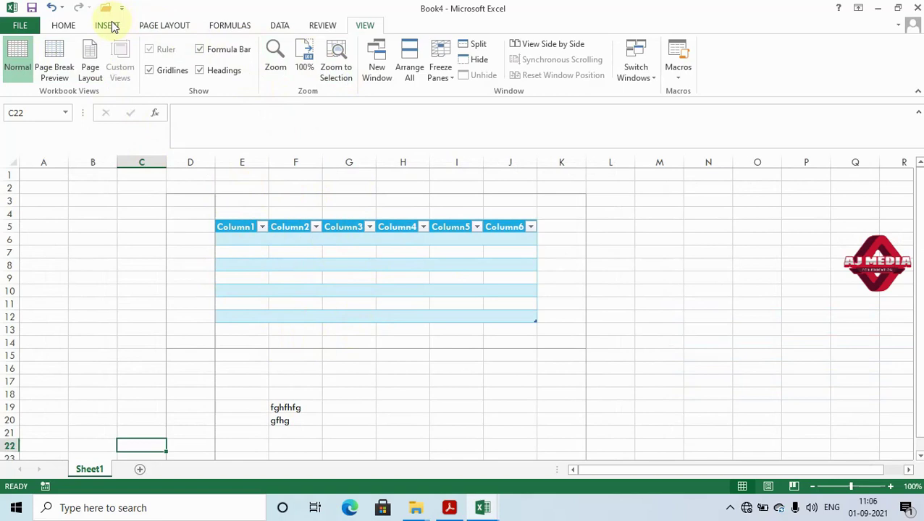
left_click(155, 28)
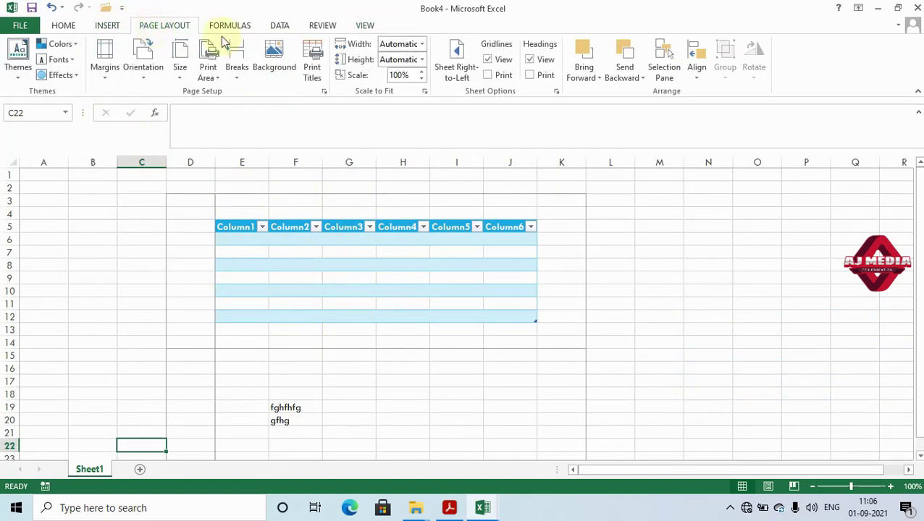
Remove the page break with the block E13:J19 below the table selected
left_click(234, 76)
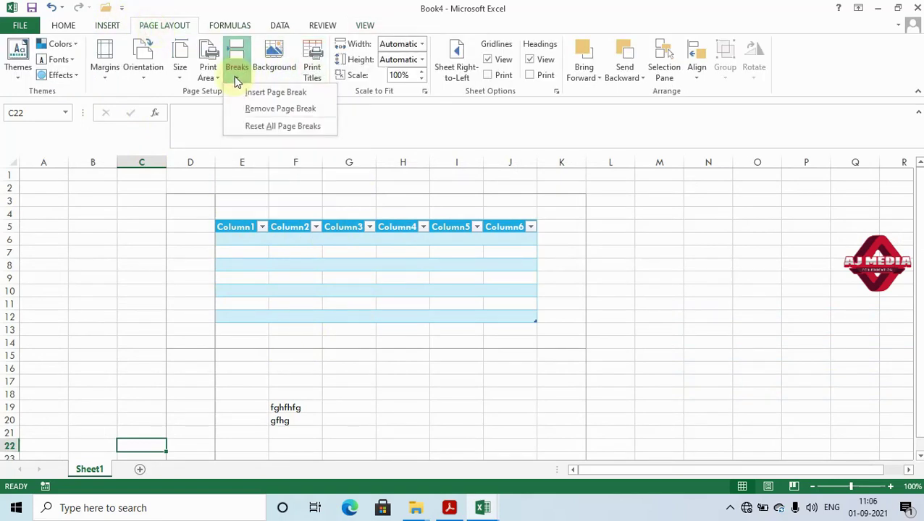
left_click(250, 110)
mouse_move(217, 331)
left_mouse_down()
mouse_move(384, 368)
mouse_move(483, 406)
left_mouse_up()
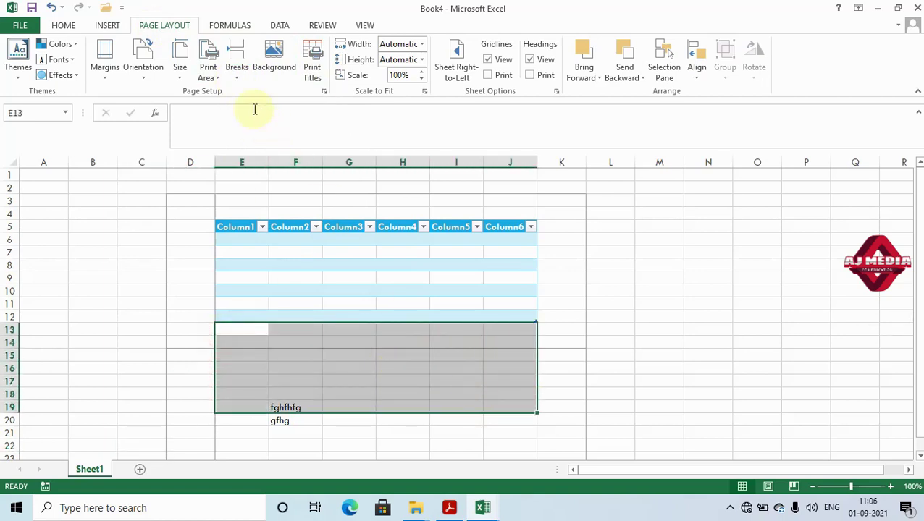
left_click(230, 76)
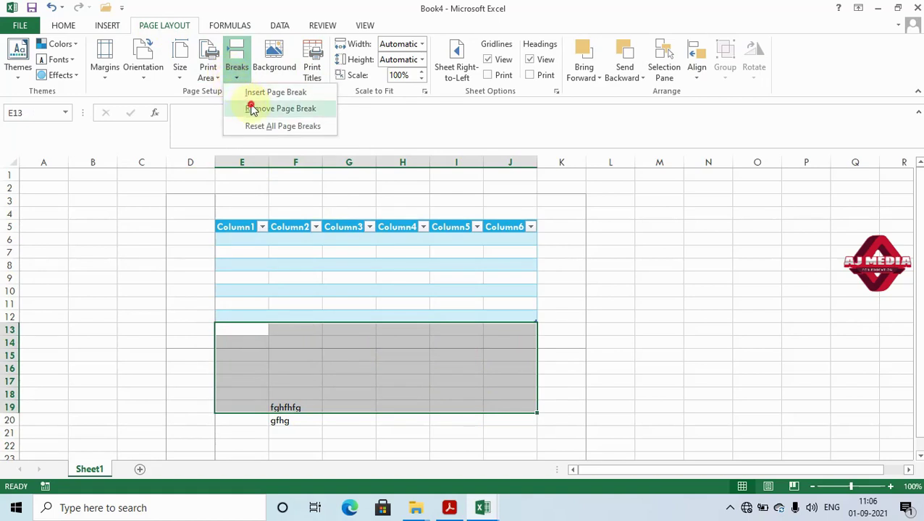
left_click(250, 107)
Select cell E9, glance at the PDF book, and come back to Excel
left_click(543, 367)
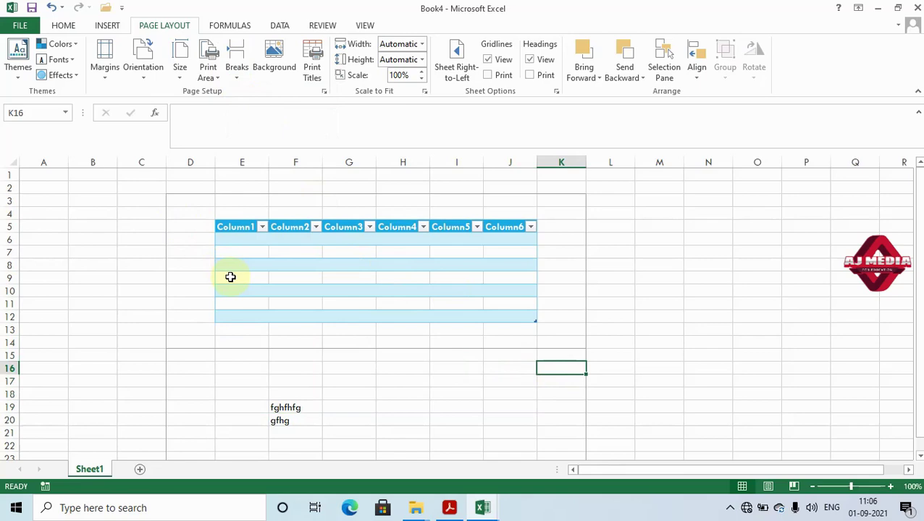
left_click(230, 275)
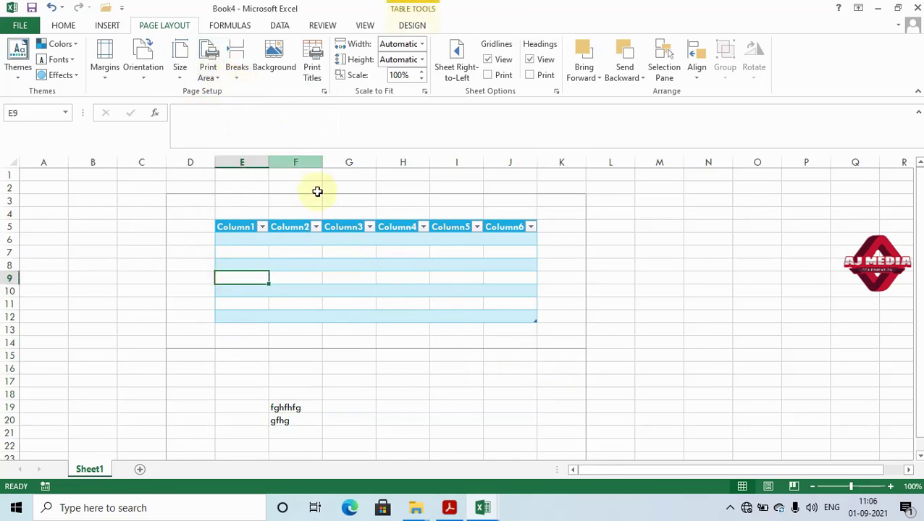
key("alt+Tab")
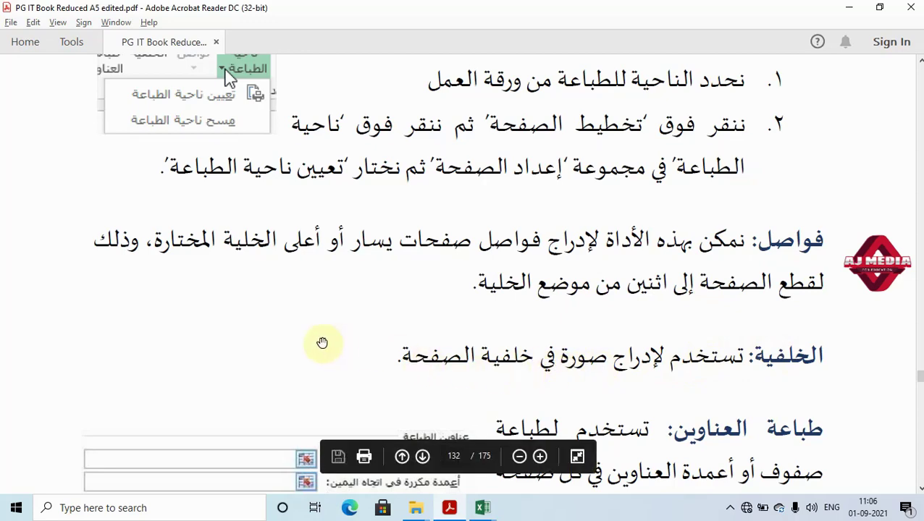
key("alt+Tab")
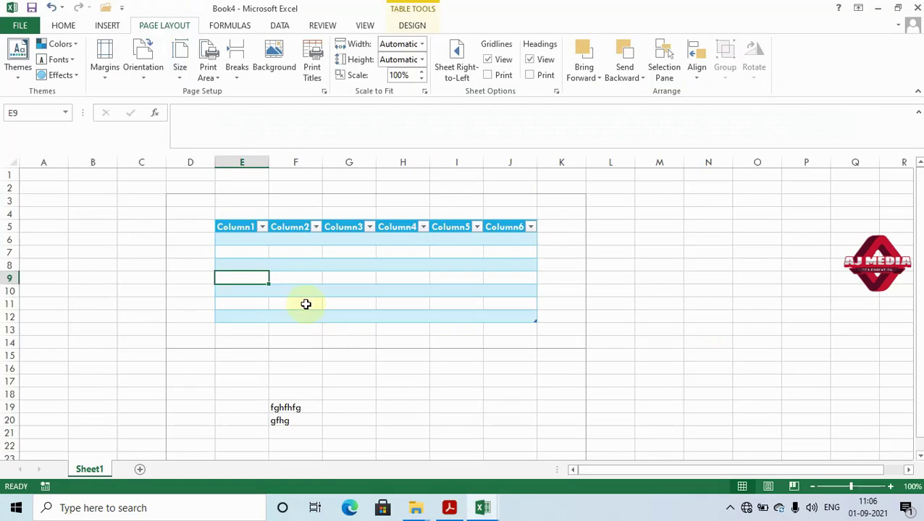
Insert the 4K-Snowflake picture as the sheet background
left_click(281, 69)
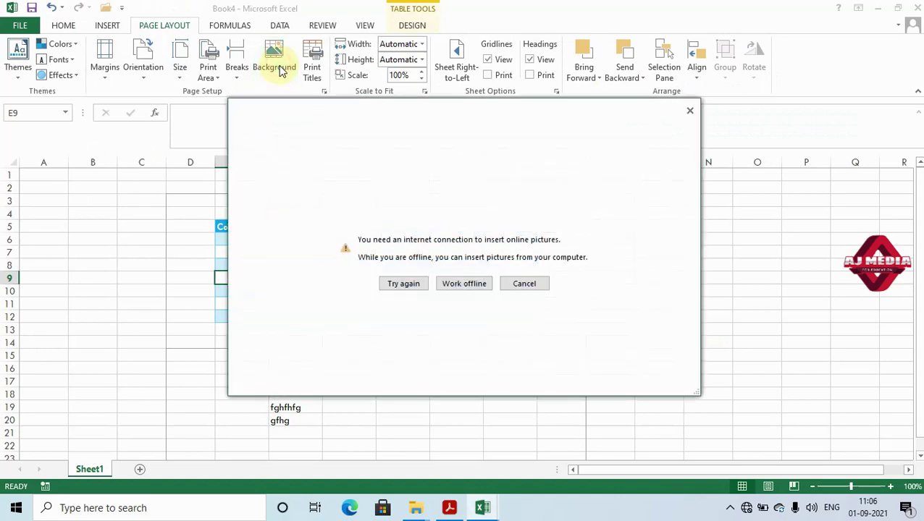
left_click(472, 285)
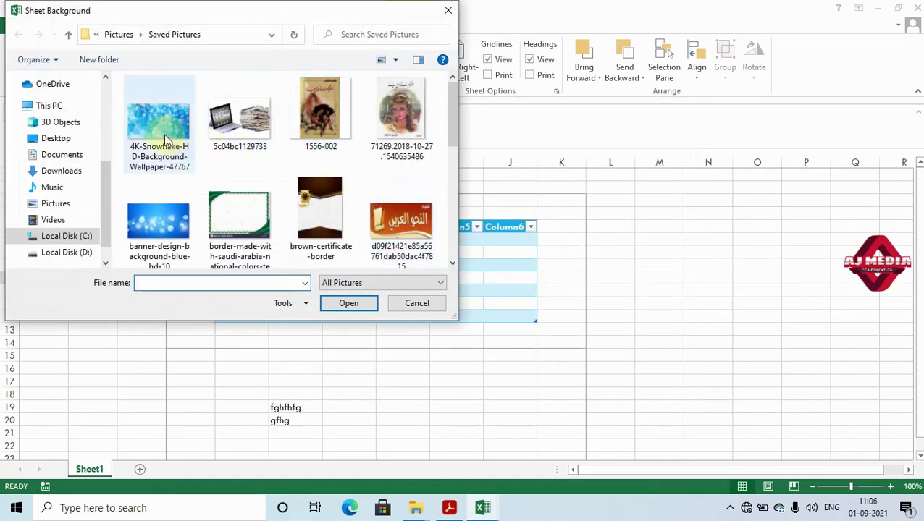
left_click(159, 123)
left_click(348, 302)
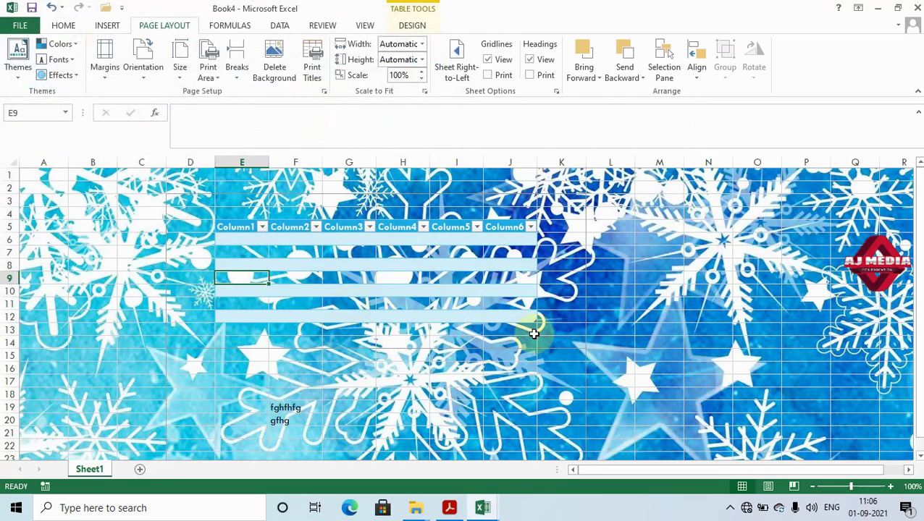
scroll(917, 207, "down", 1)
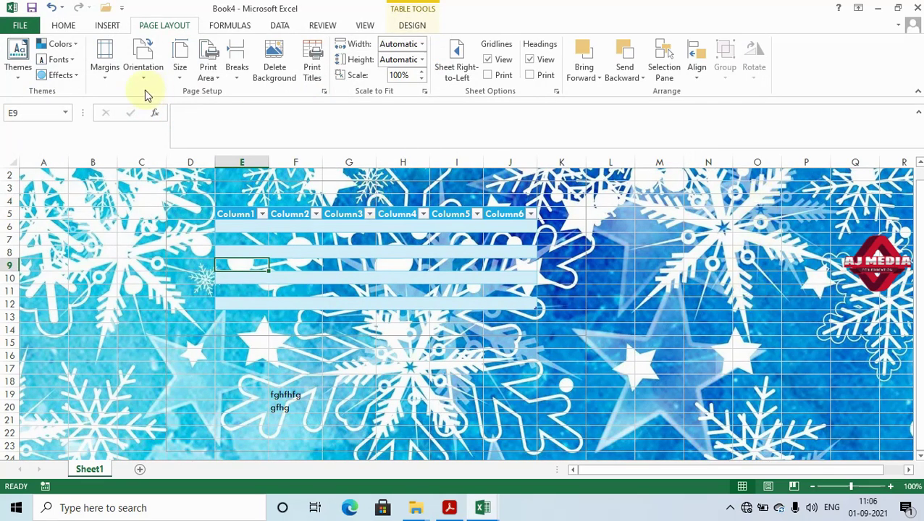
Browse the margin and orientation presets, then apply a different workbook theme
left_click(105, 73)
left_click(138, 75)
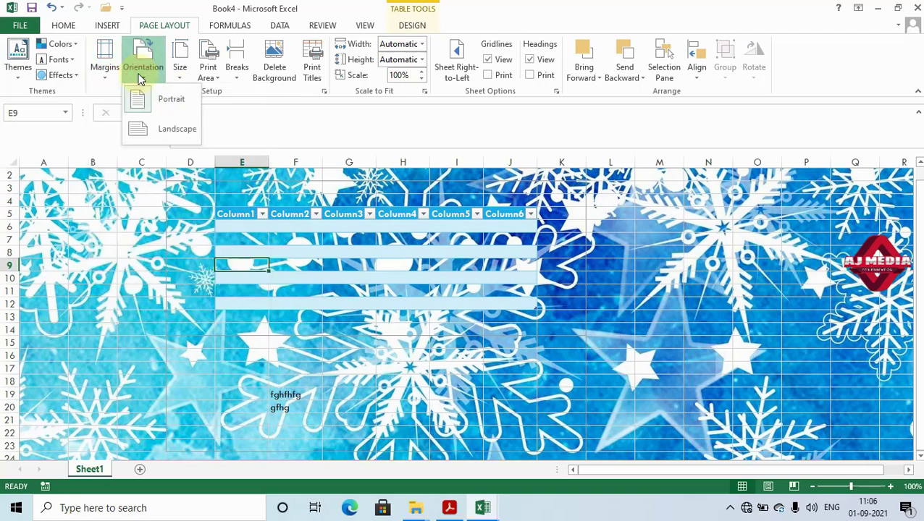
left_click(500, 319)
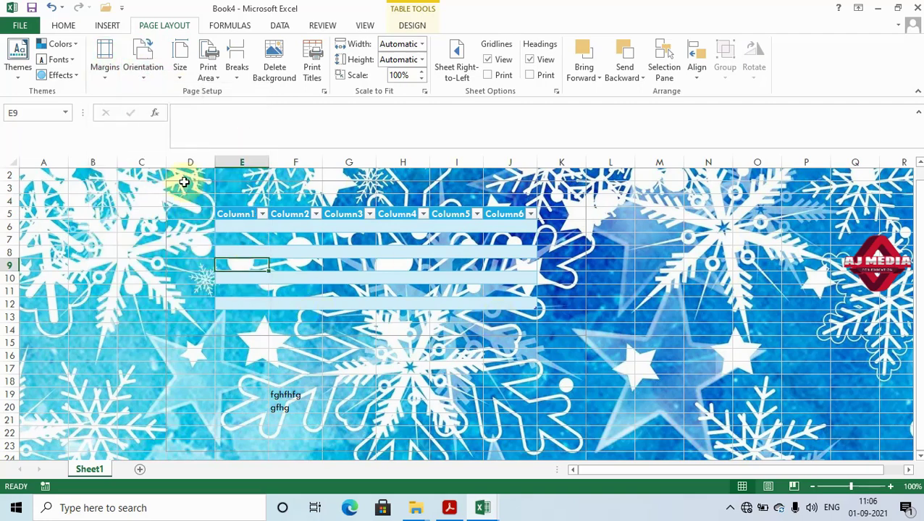
left_click(31, 58)
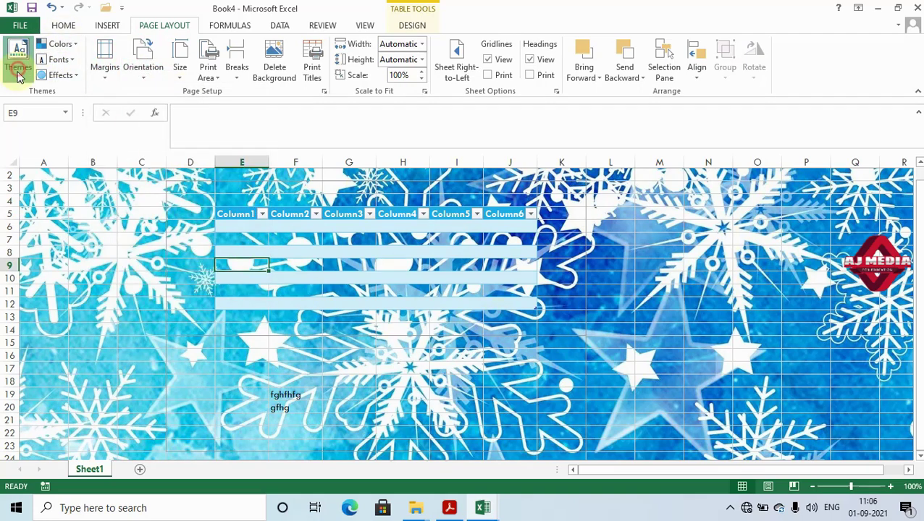
left_click(68, 155)
Undo the background and theme changes, then switch to the PDF in Acrobat
left_click(84, 161)
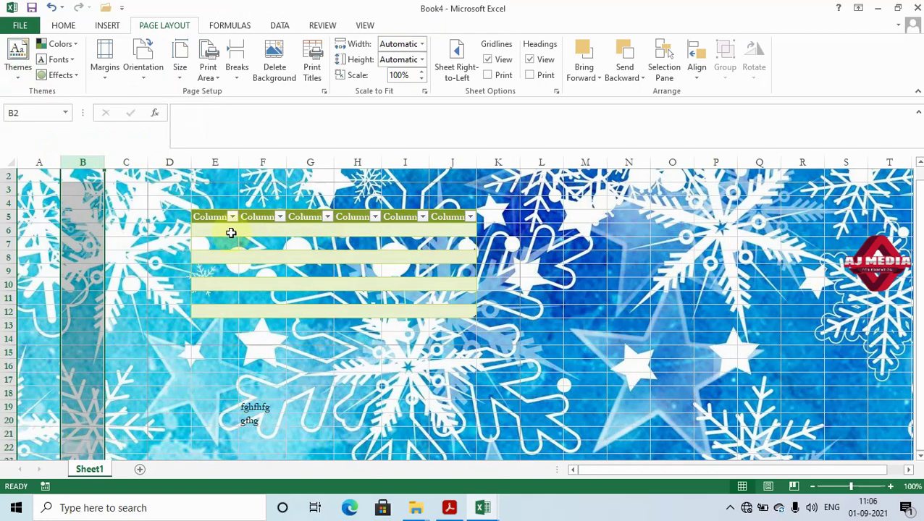
left_click(227, 230)
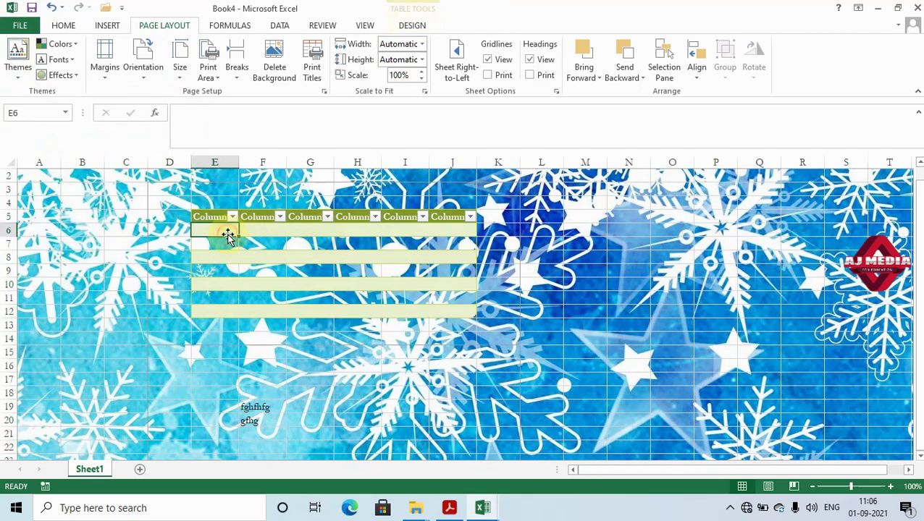
left_click(596, 315)
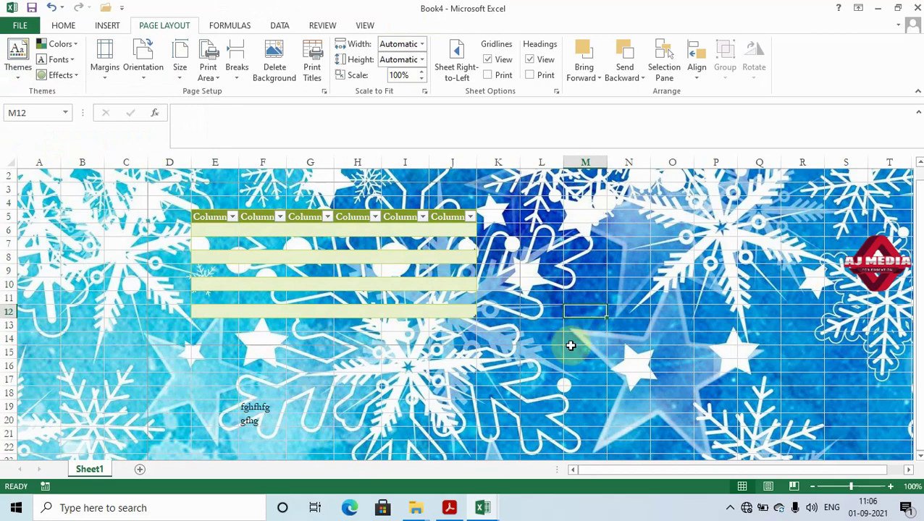
key("ctrl+z")
key("ctrl+z")
key("ctrl+z")
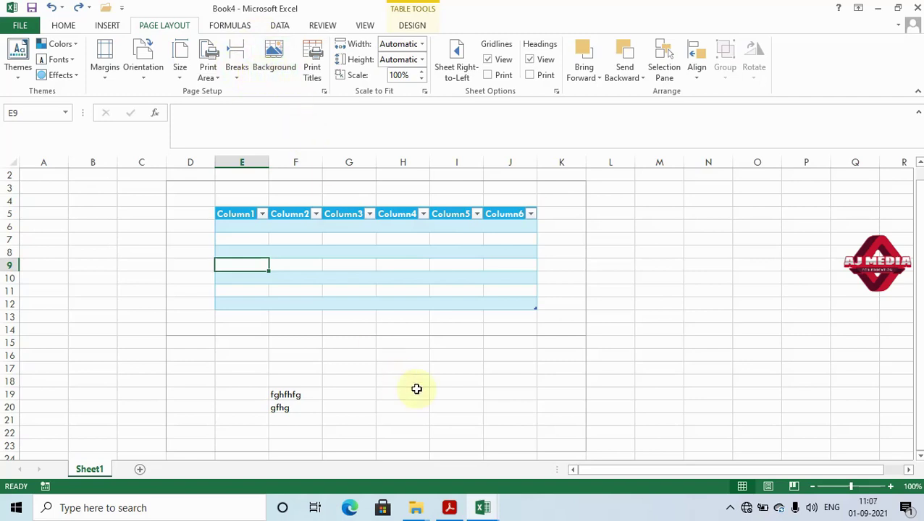
left_click(416, 391)
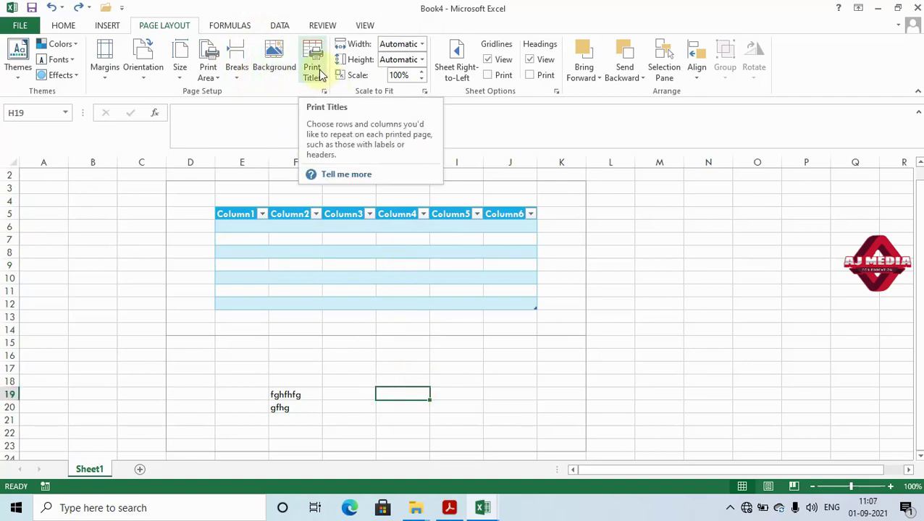
left_click(450, 508)
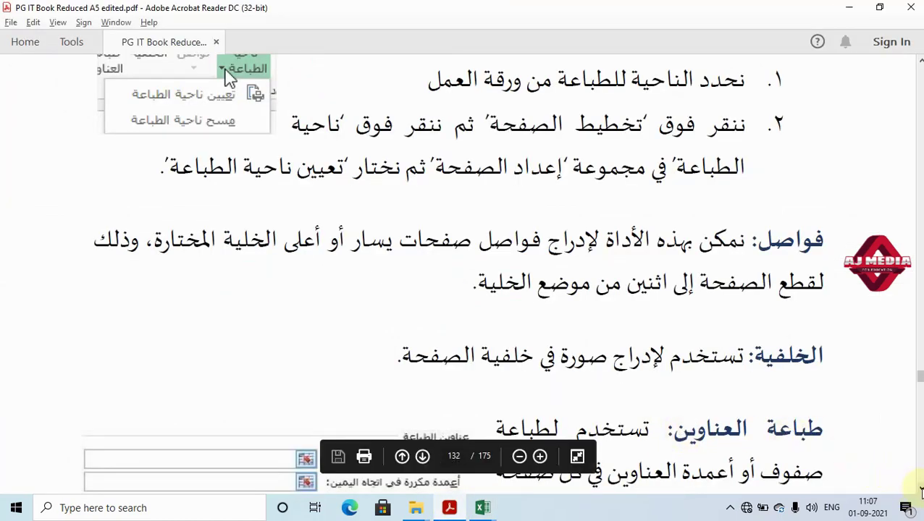
Scroll the PDF down to the print titles steps on page 133, then return to Excel
scroll(919, 490, "down", 2)
scroll(918, 490, "down", 2)
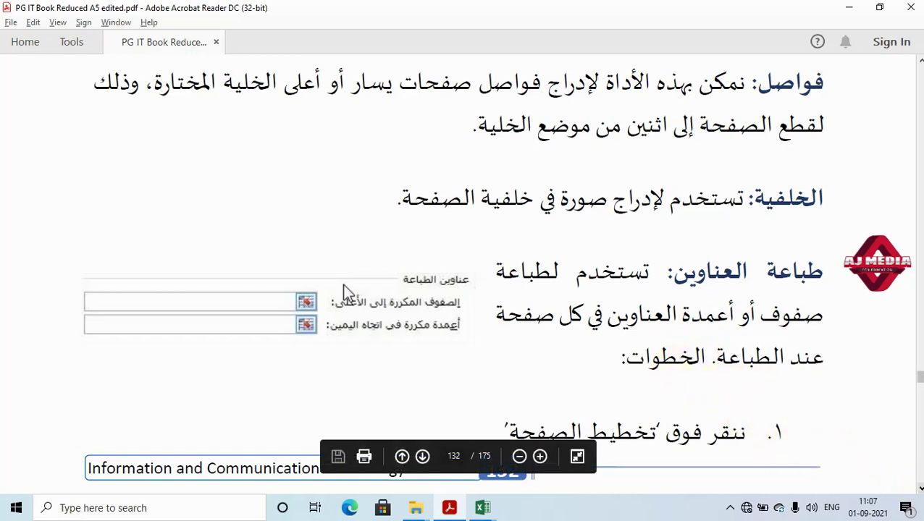
scroll(464, 275, "down", 2)
scroll(463, 276, "down", 3)
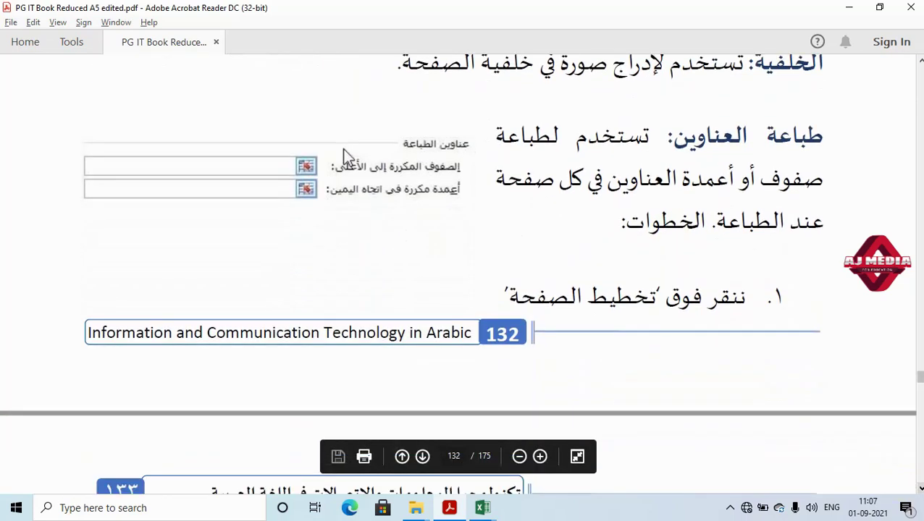
scroll(346, 72, "down", 1)
scroll(584, 316, "down", 2)
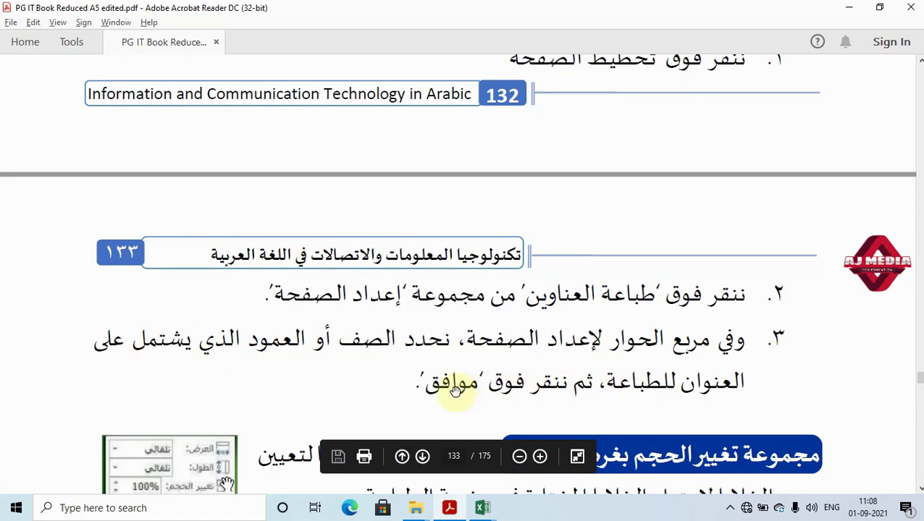
key("alt+Tab")
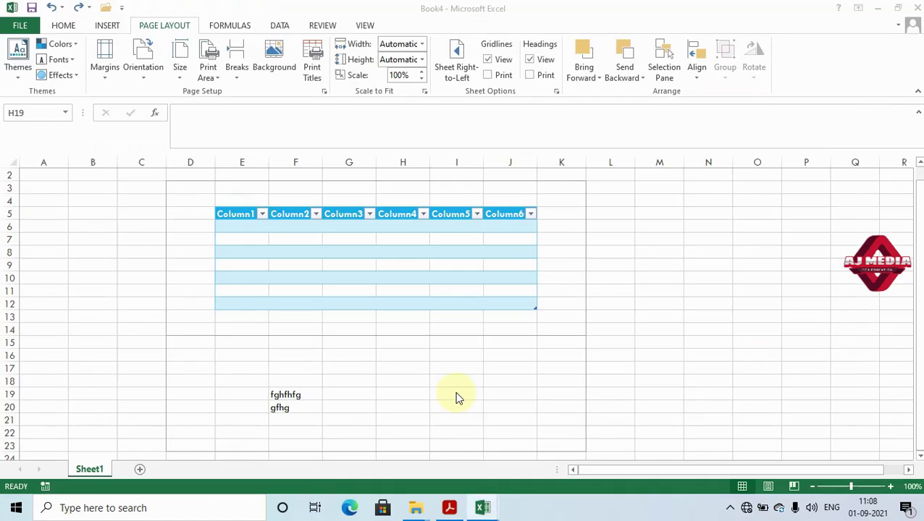
Open Book1, delete the Status of Admission chart, and select header row E6:K6
left_click(288, 348)
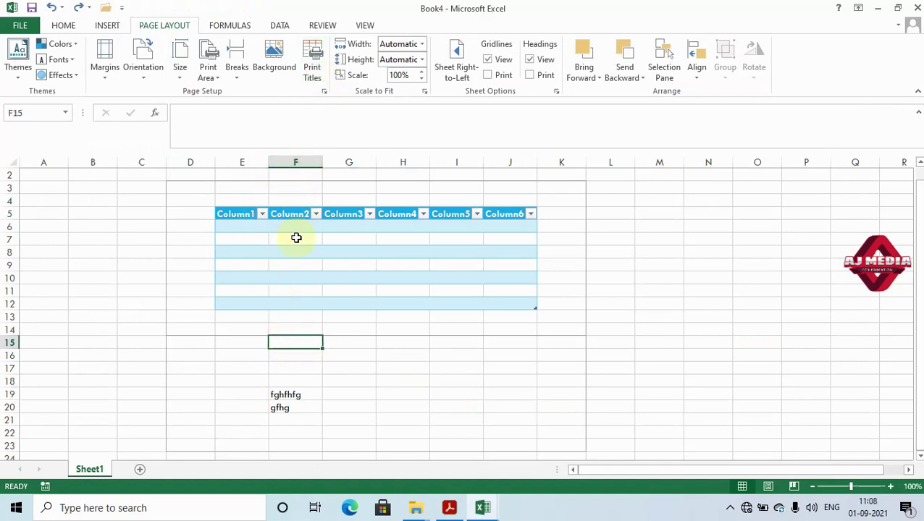
mouse_move(482, 507)
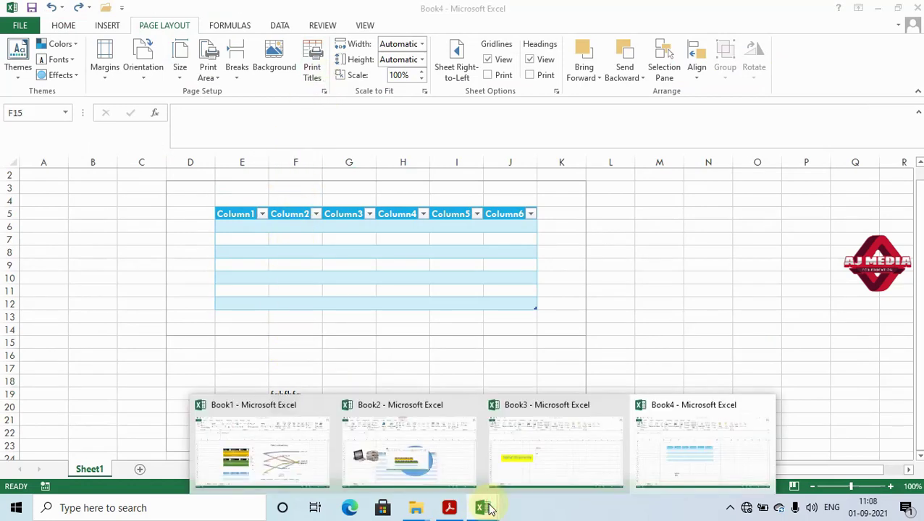
left_click(253, 470)
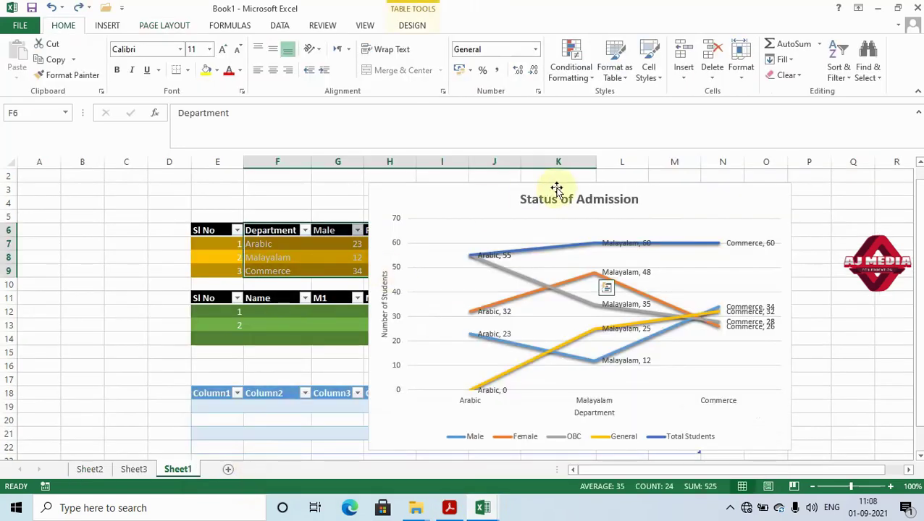
left_click(482, 188)
key("Delete")
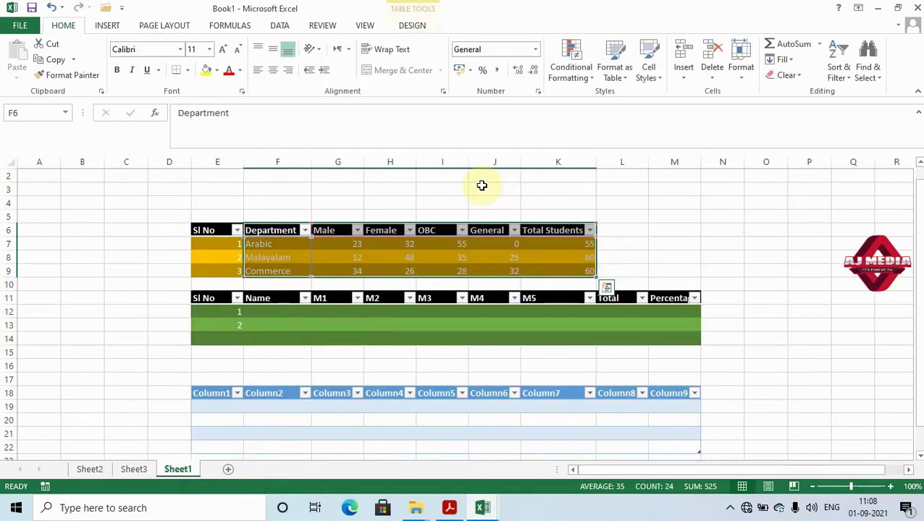
left_click(635, 237)
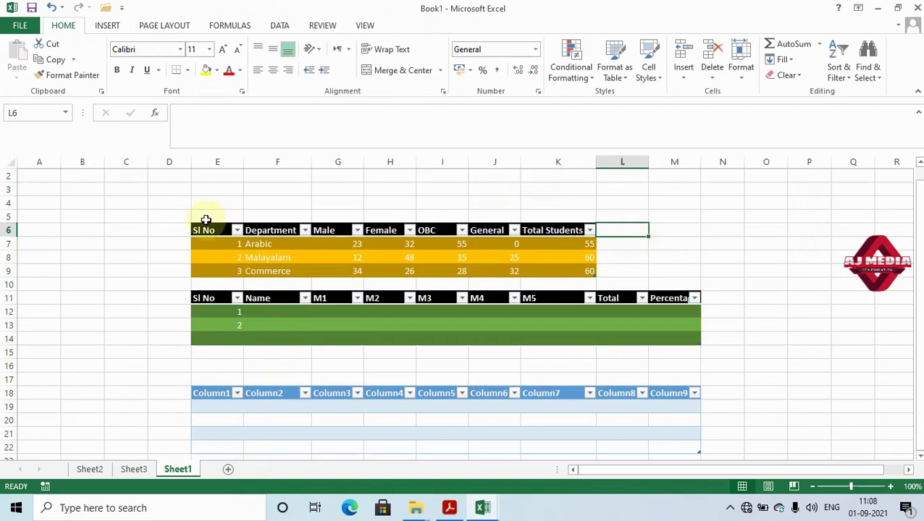
left_click_drag(209, 229, 581, 229)
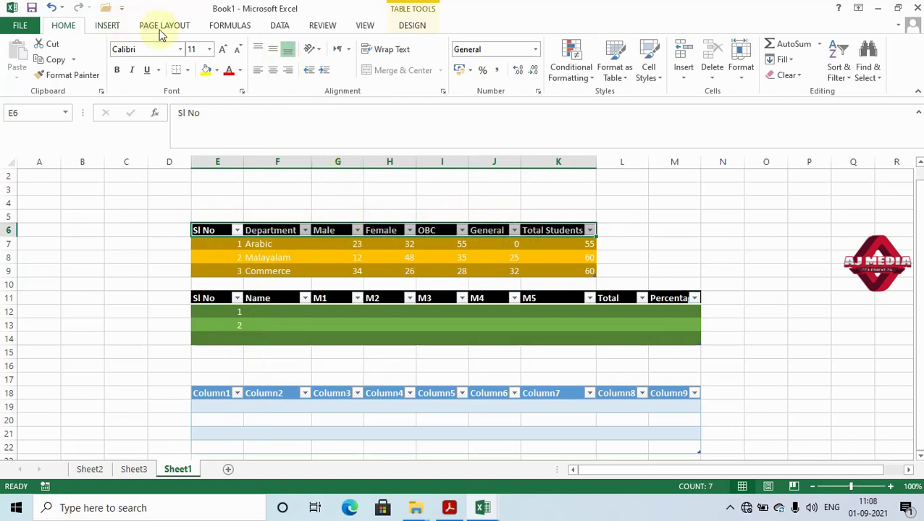
Set Print Titles rows to repeat at top to row 6 ($6:$6)
left_click(181, 28)
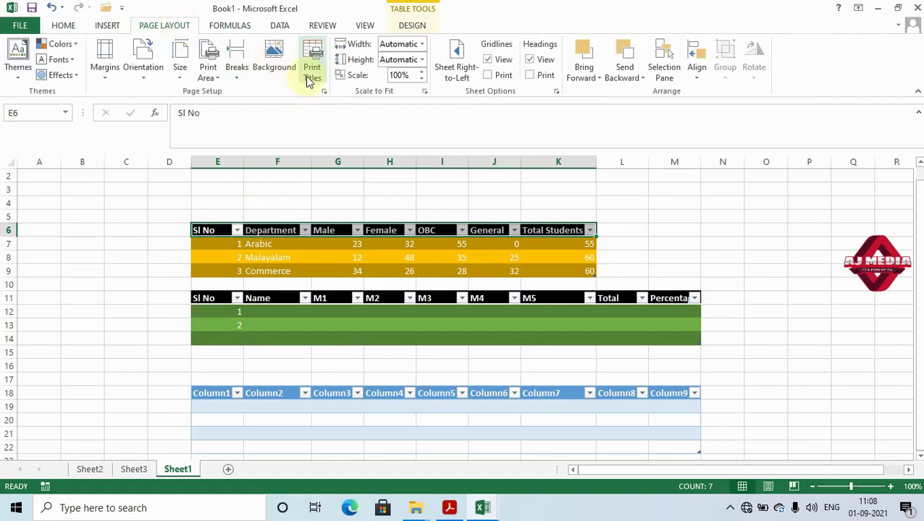
left_click(313, 75)
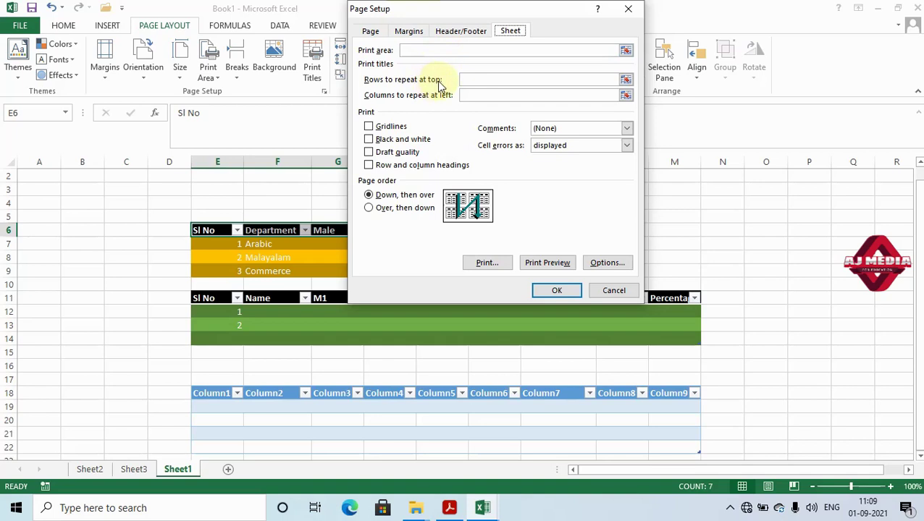
left_click(627, 81)
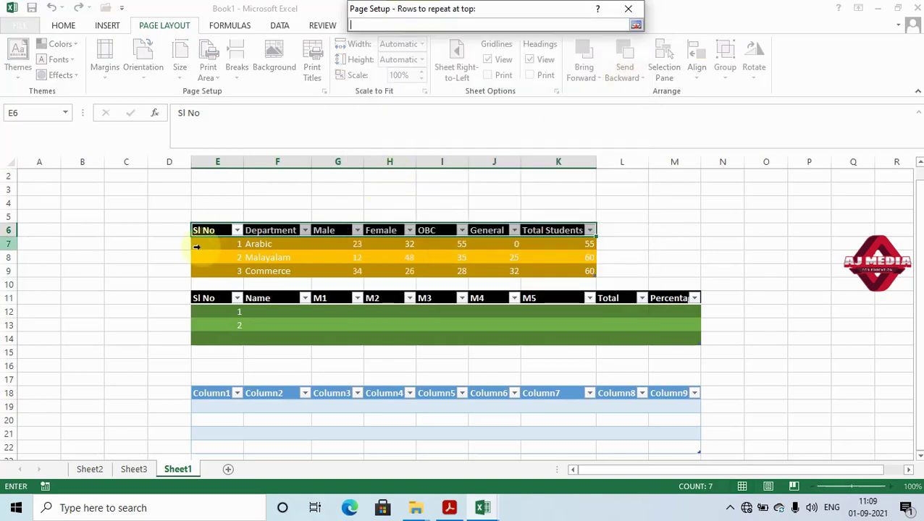
left_click(6, 230)
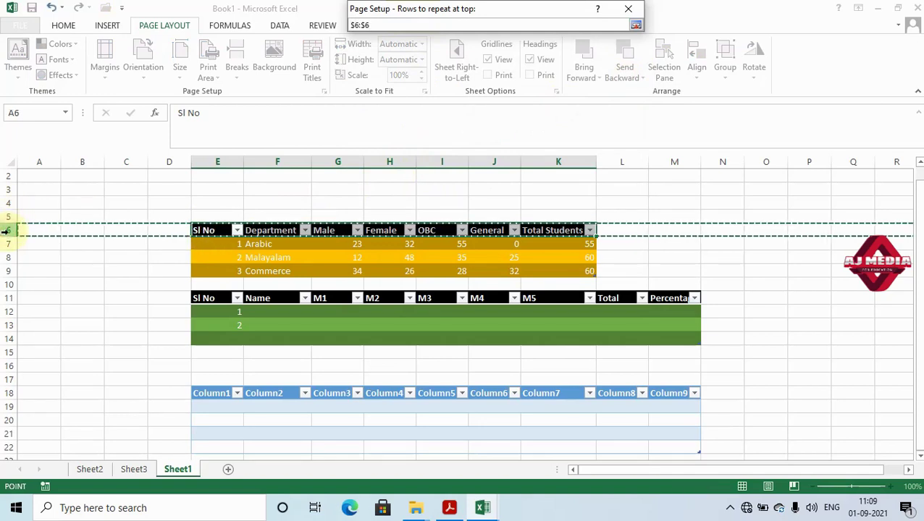
left_click(636, 25)
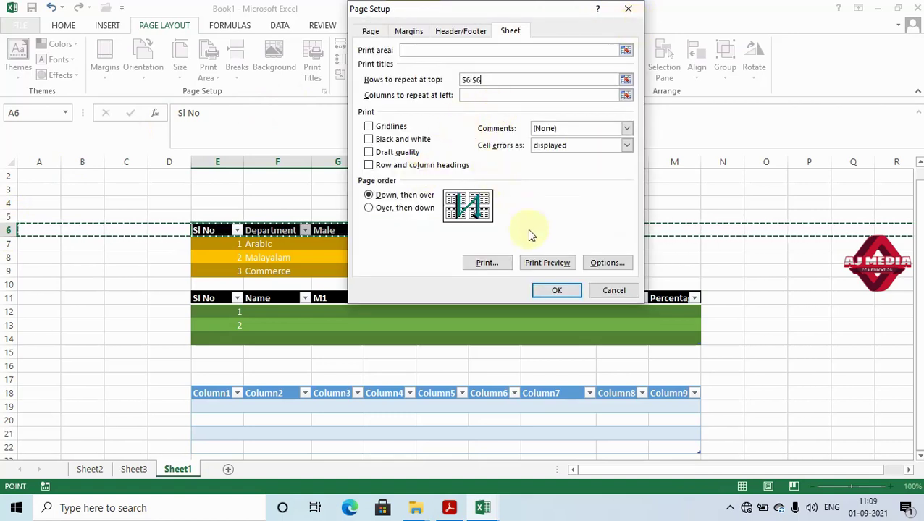
left_click(554, 290)
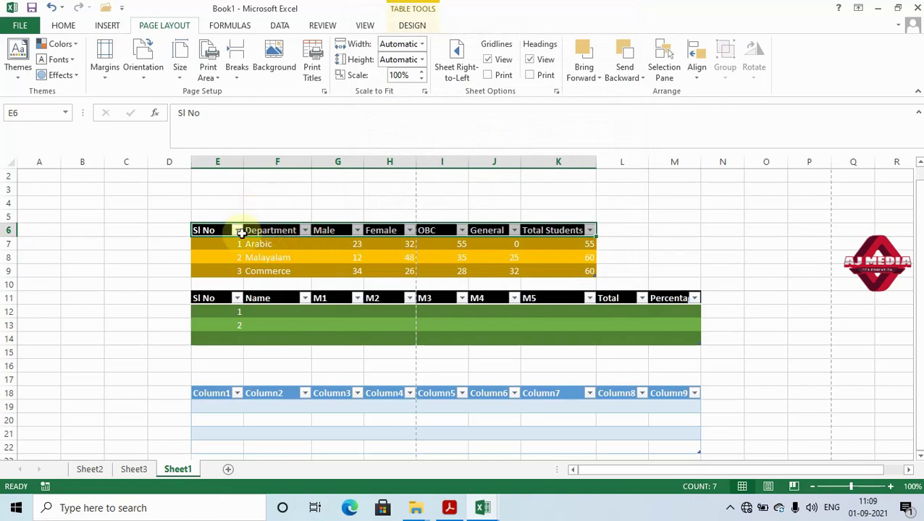
Reopen Page Setup and look through the Page, Margins and Header/Footer tabs
left_click(313, 73)
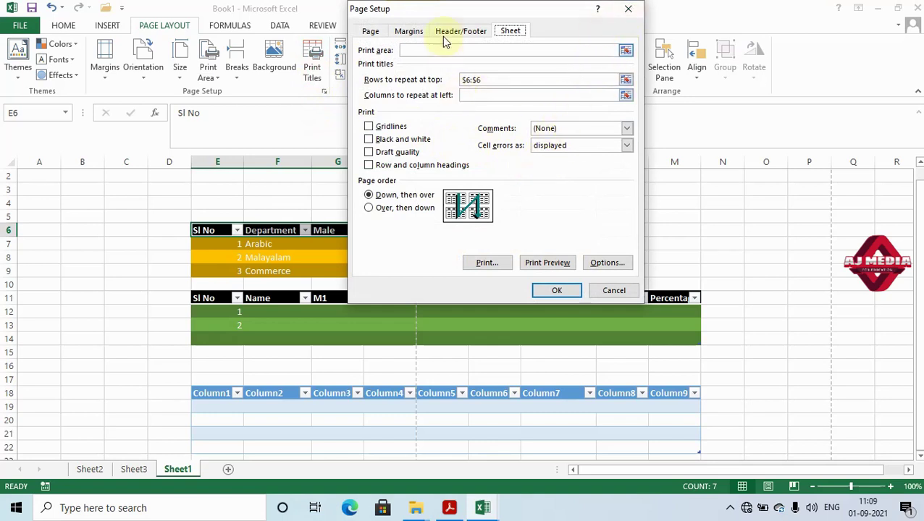
left_click(376, 32)
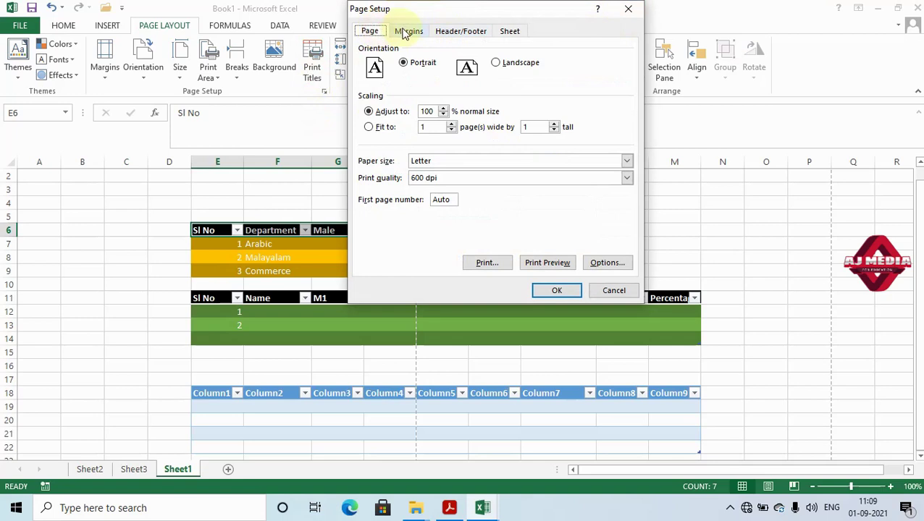
left_click(407, 32)
left_click(459, 31)
left_click(509, 31)
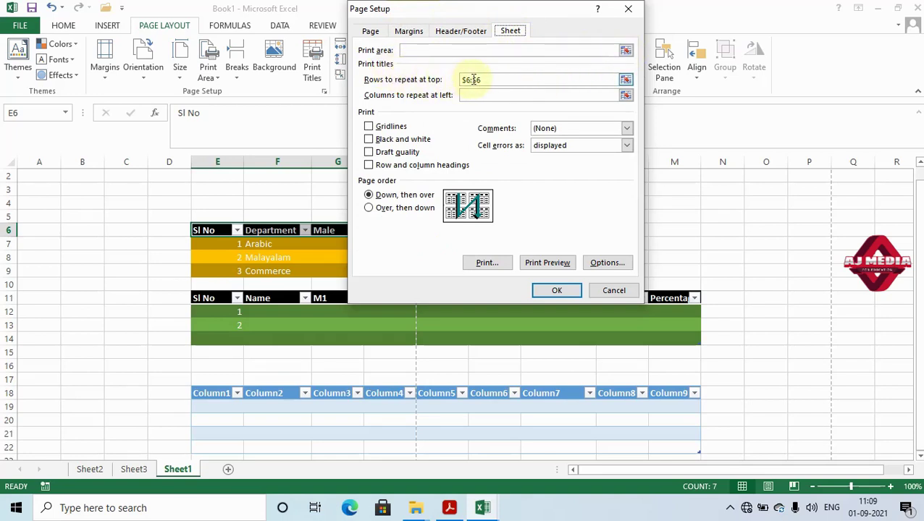
Try rows 11 and 18 as the repeating title row, then cancel the change
left_click(626, 81)
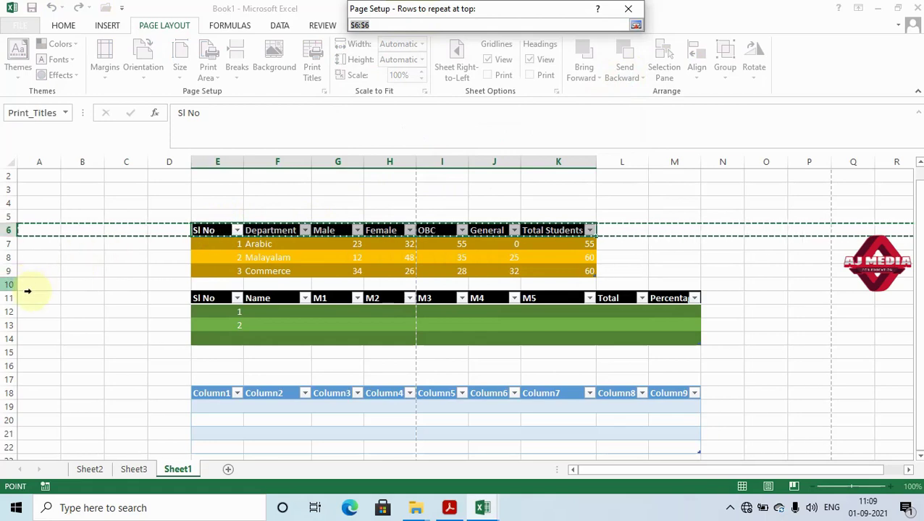
left_click(7, 298)
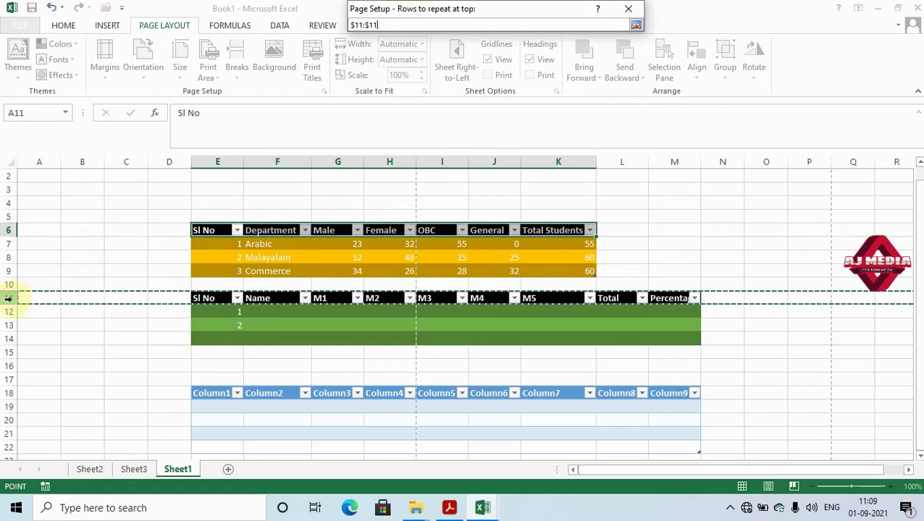
left_click(10, 391)
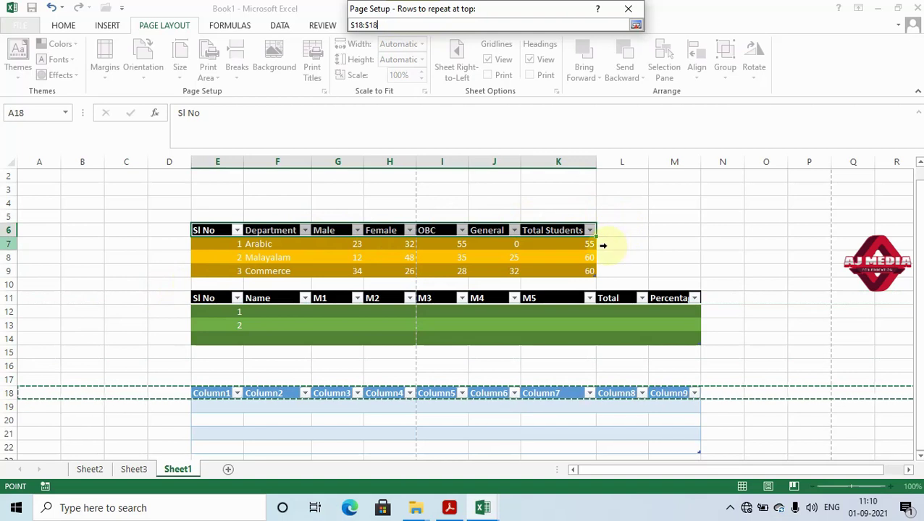
left_click(636, 24)
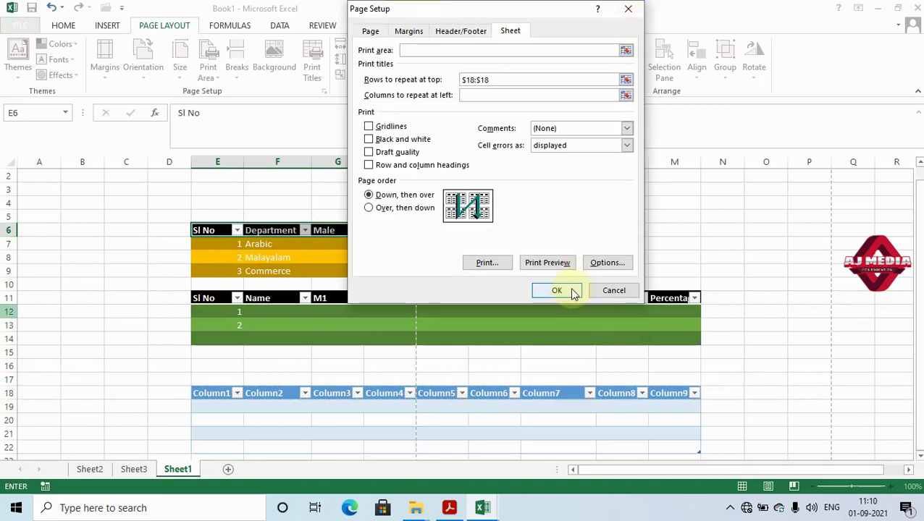
left_click(613, 291)
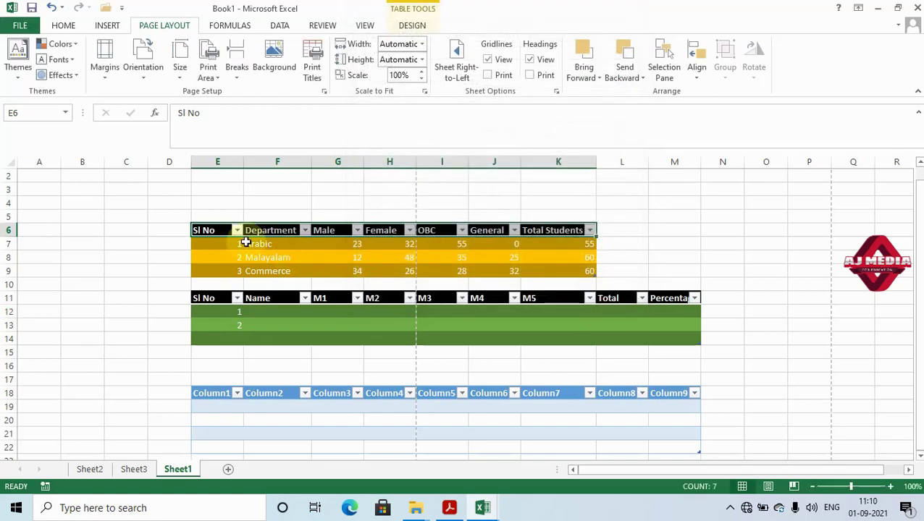
left_click(145, 219)
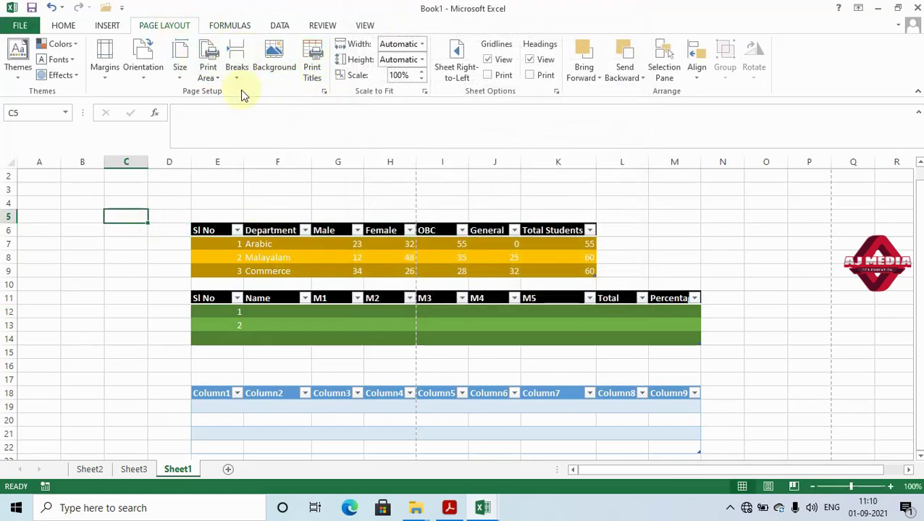
left_click(449, 511)
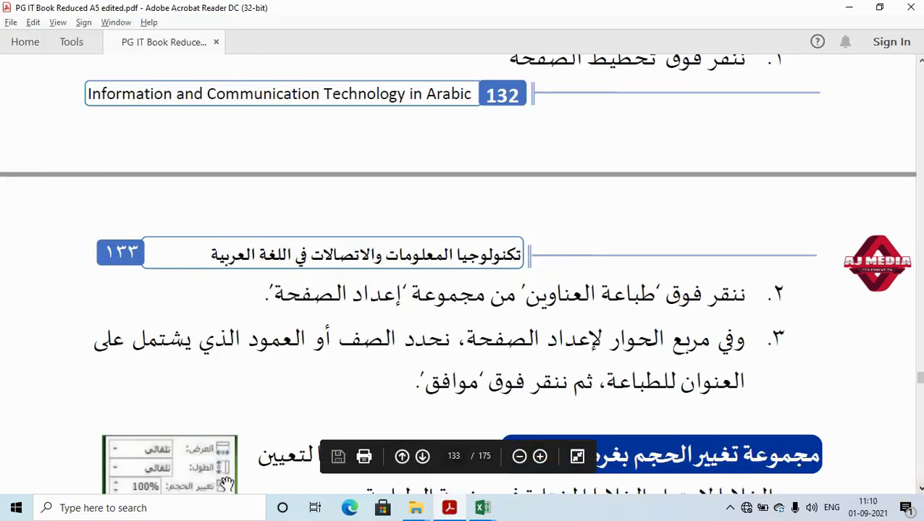
Scroll the PDF to the Scale to Fit section on page 133, then return to Excel
scroll(461, 273, "down", 3)
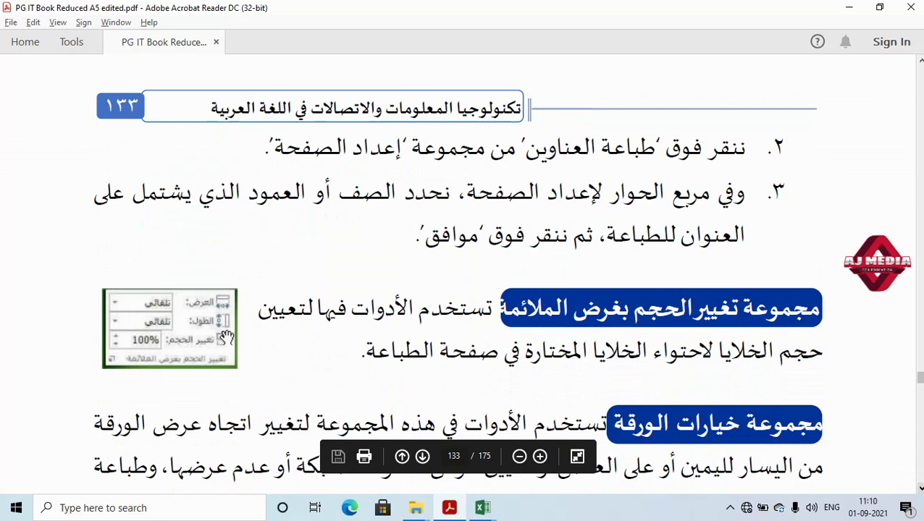
scroll(507, 286, "down", 1)
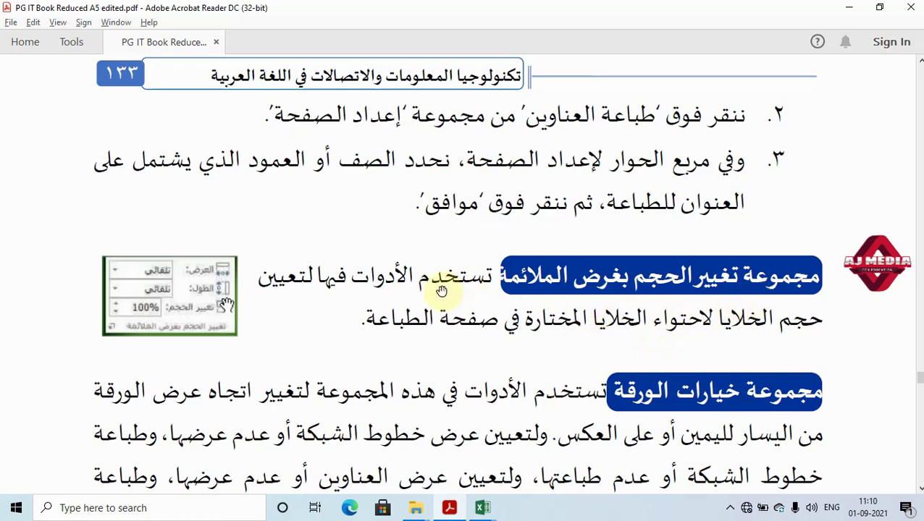
key("alt+Tab")
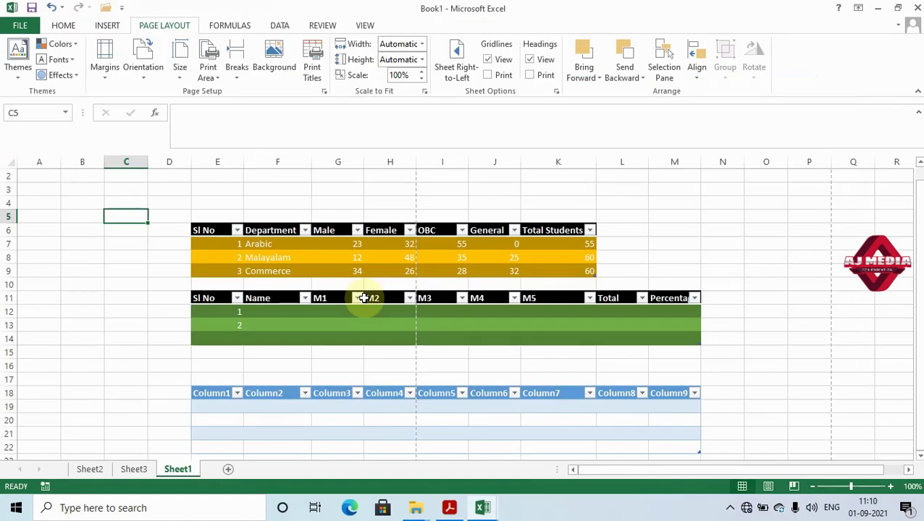
Fit the sheet width to 1 page, then 2 pages, and view it in Page Break Preview
left_click(423, 44)
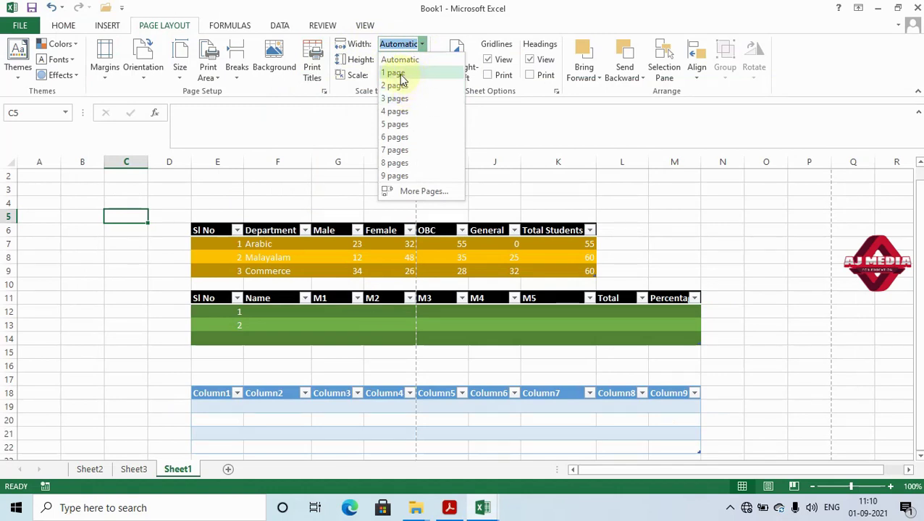
left_click(404, 61)
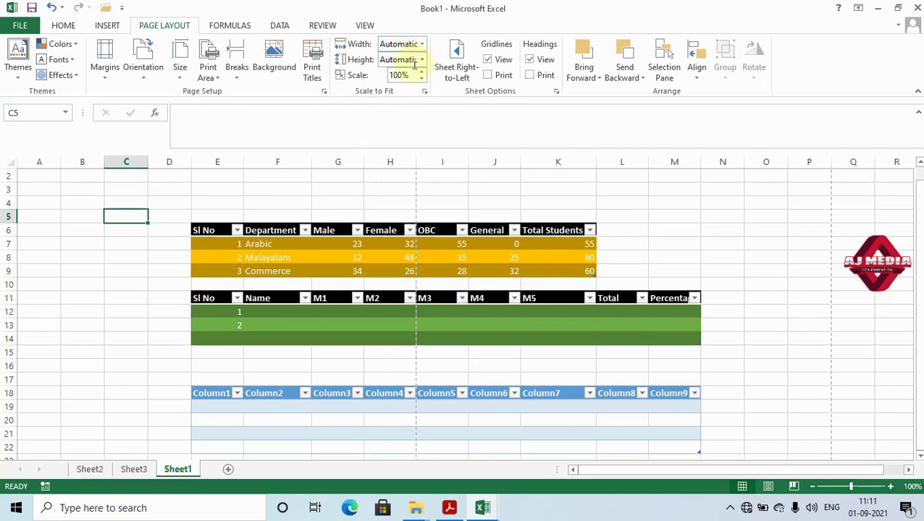
left_click(423, 44)
left_click(395, 75)
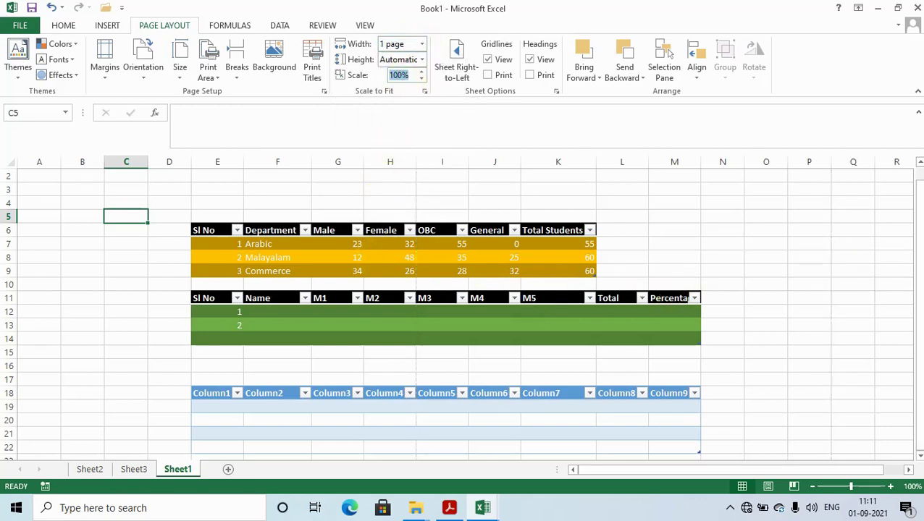
left_click(920, 292)
left_click(423, 46)
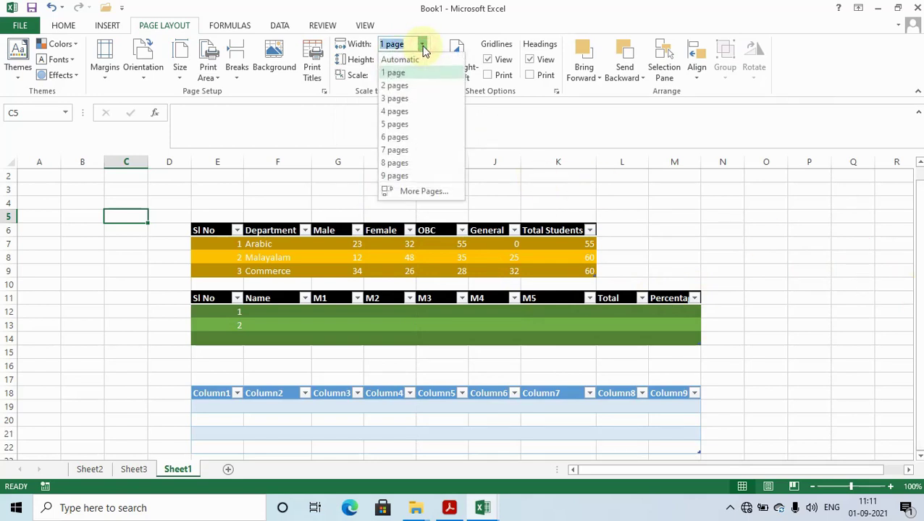
left_click(414, 87)
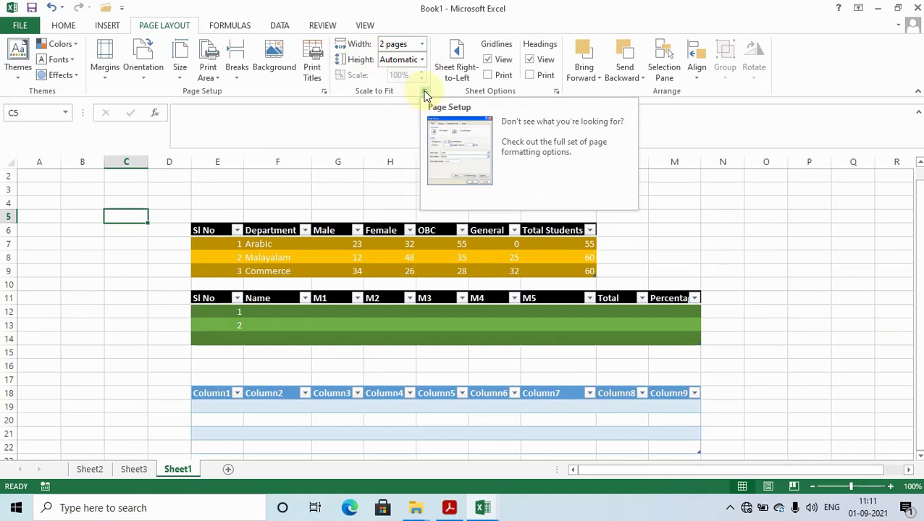
left_click(367, 29)
left_click(54, 64)
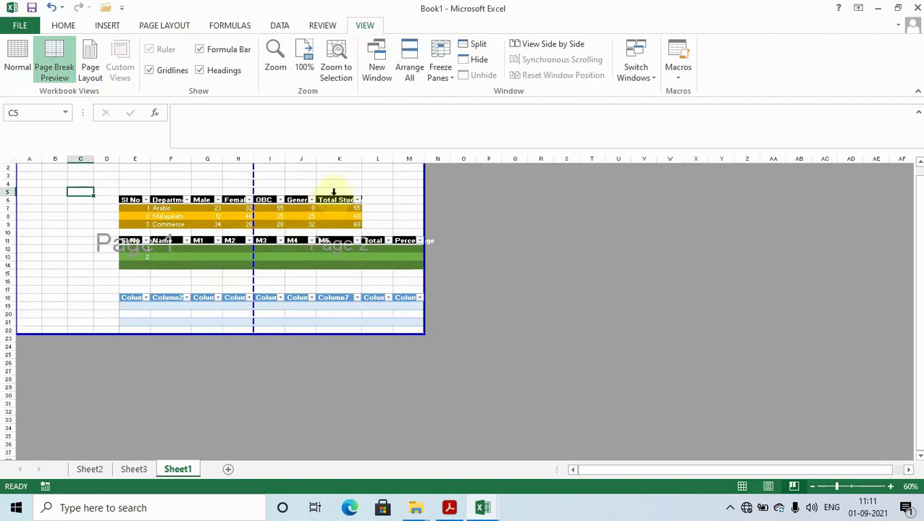
Try a Scale to Fit width of 1 page, then 3 pages, then reset it to Automatic
left_click(168, 26)
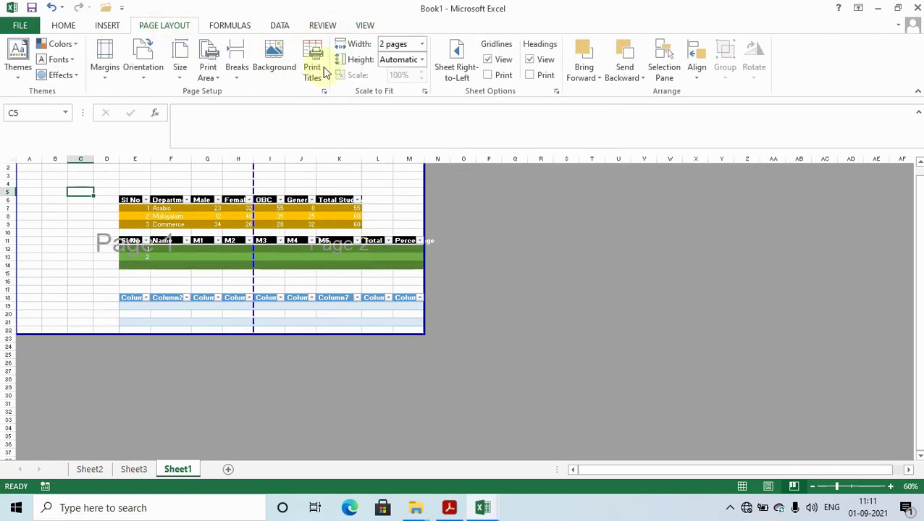
left_click(424, 46)
left_click(416, 72)
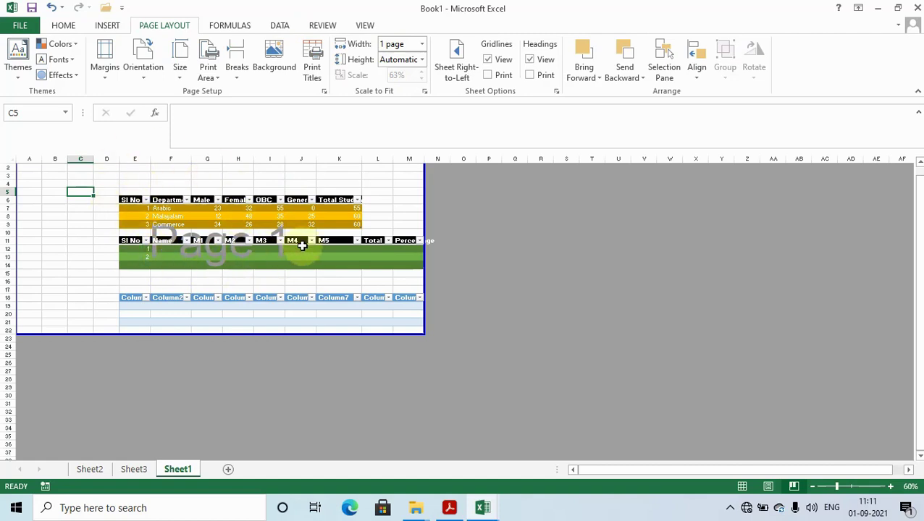
left_click(421, 45)
left_click(422, 100)
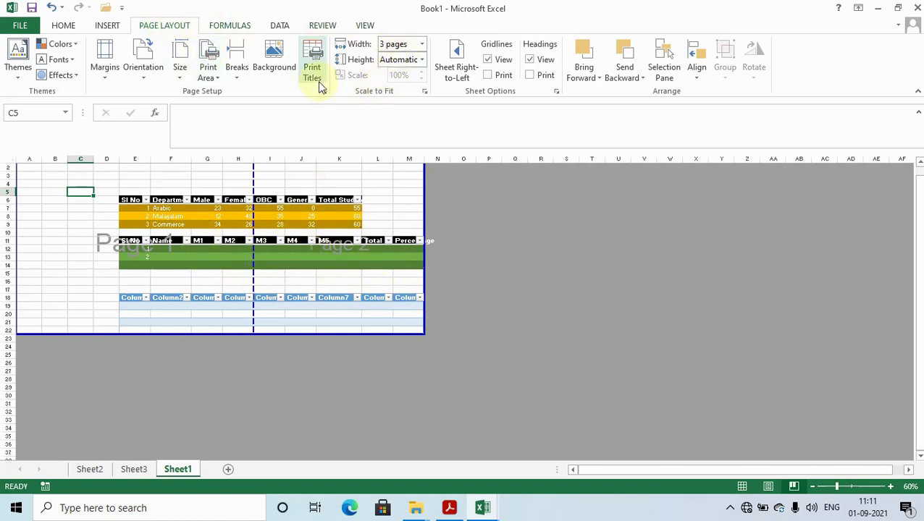
left_click(422, 44)
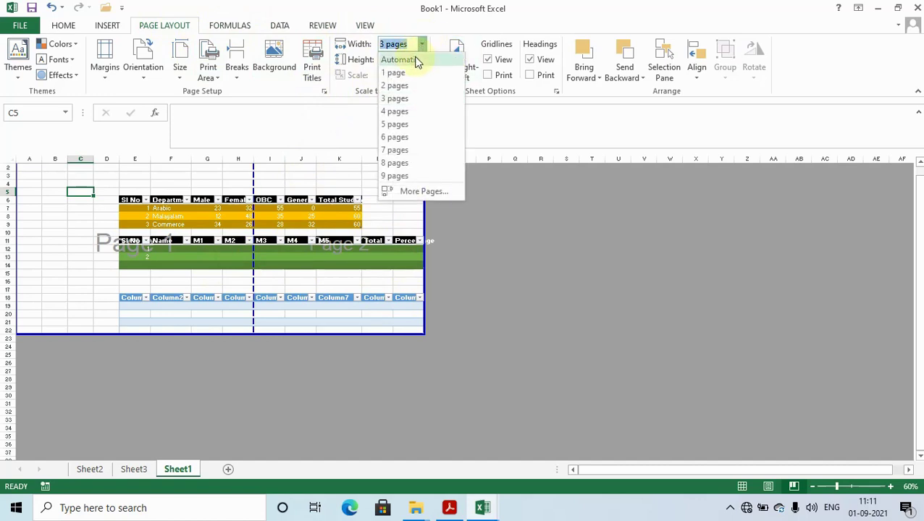
left_click(417, 59)
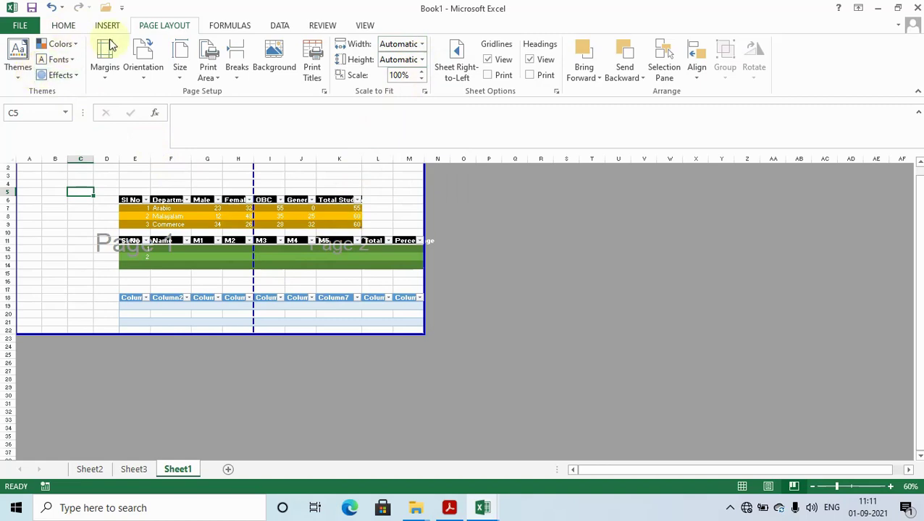
Switch the sheet to Normal view and back to Page Break Preview
left_click(366, 26)
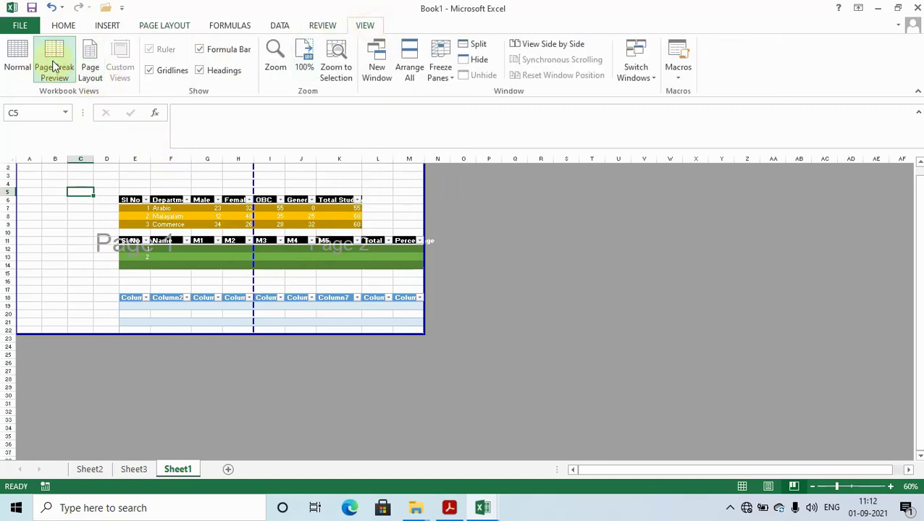
left_click(18, 61)
left_click(54, 64)
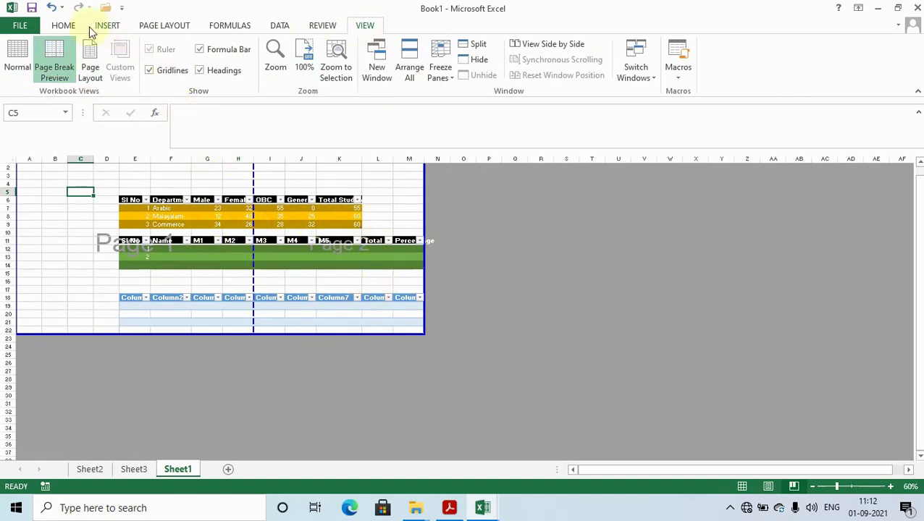
left_click(166, 28)
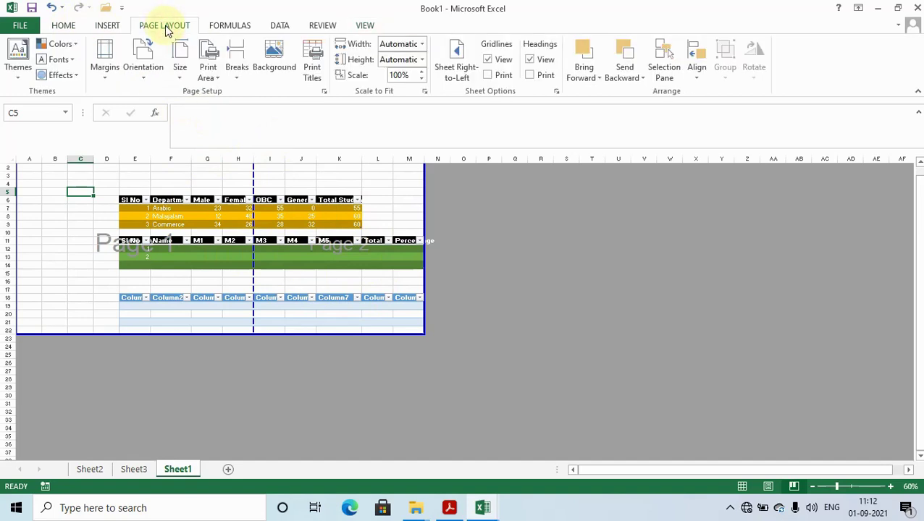
Try a printout height of 2 pages, then set the height back to Automatic
left_click(423, 61)
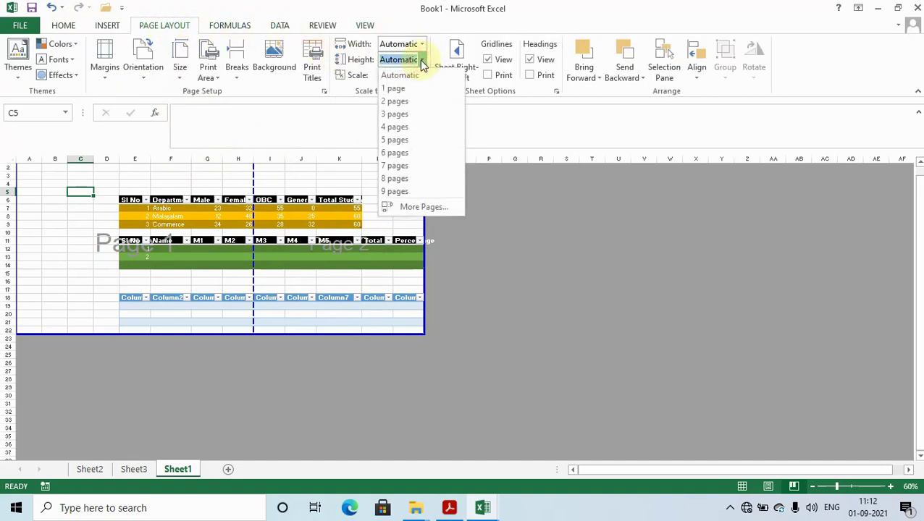
left_click(417, 101)
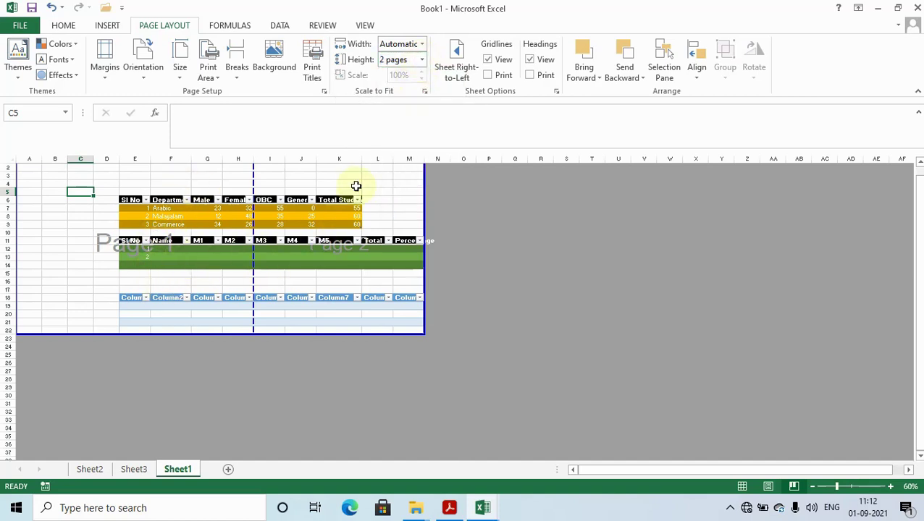
left_click(422, 61)
left_click(416, 75)
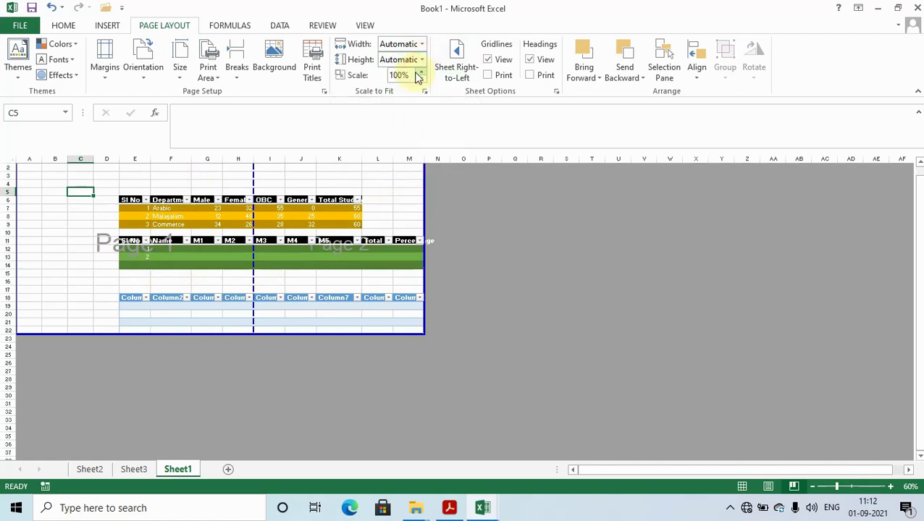
Raise the print scale step by step to 170% and open Page Setup
left_click(422, 73)
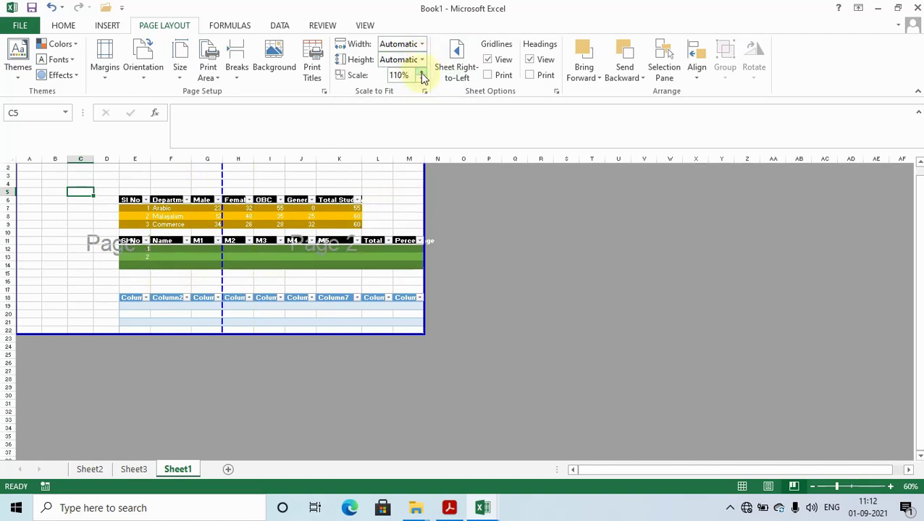
left_click(421, 74)
left_click(421, 74)
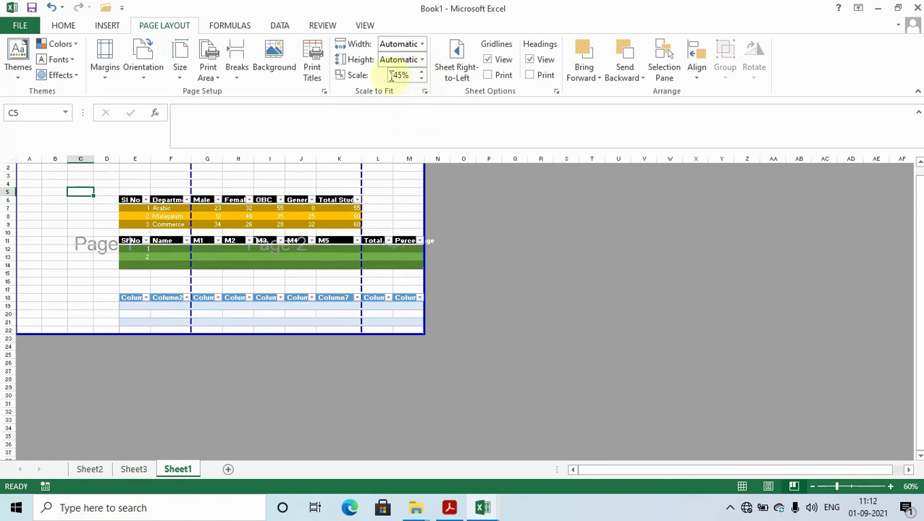
left_click(423, 73)
left_click(423, 73)
left_click(423, 72)
left_click(423, 72)
left_click(423, 73)
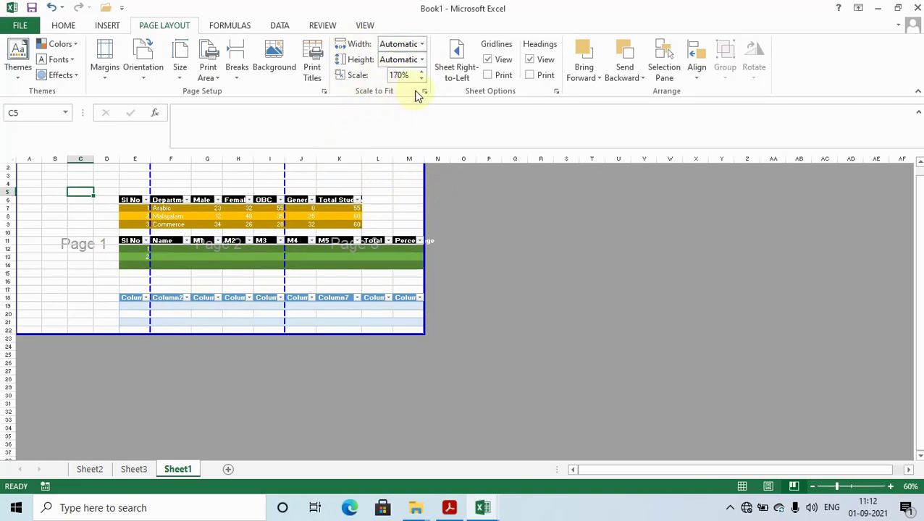
left_click(426, 90)
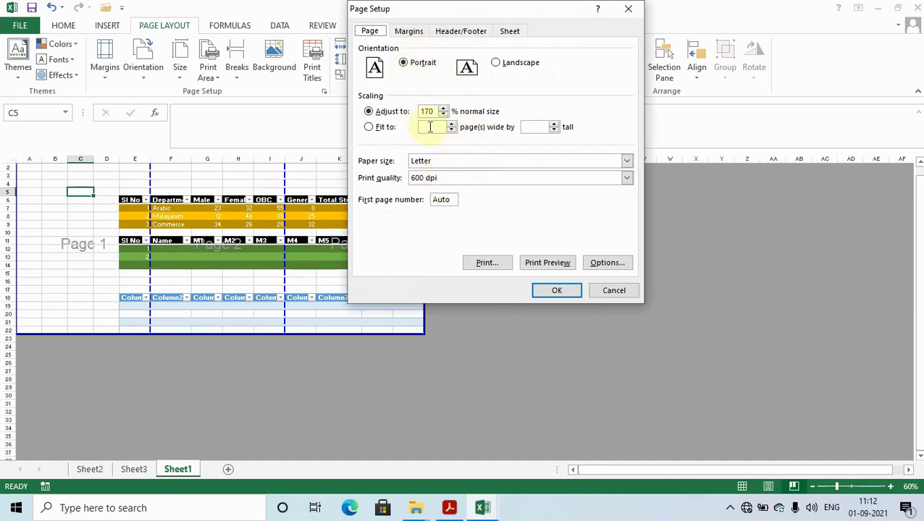
Set the paper size to A4 in Page Setup and confirm
left_click(442, 162)
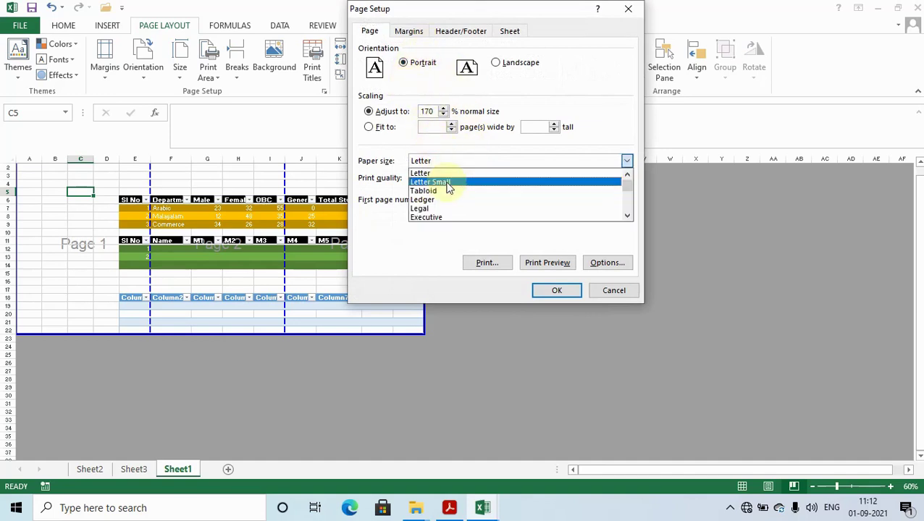
scroll(619, 217, "down", 1)
scroll(619, 218, "down", 1)
scroll(623, 214, "down", 1)
scroll(623, 213, "down", 1)
left_click(598, 200)
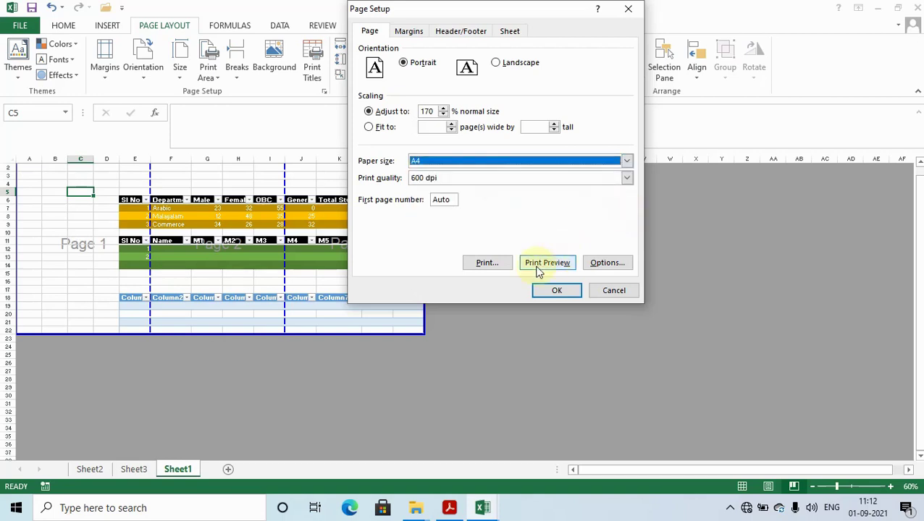
left_click(555, 292)
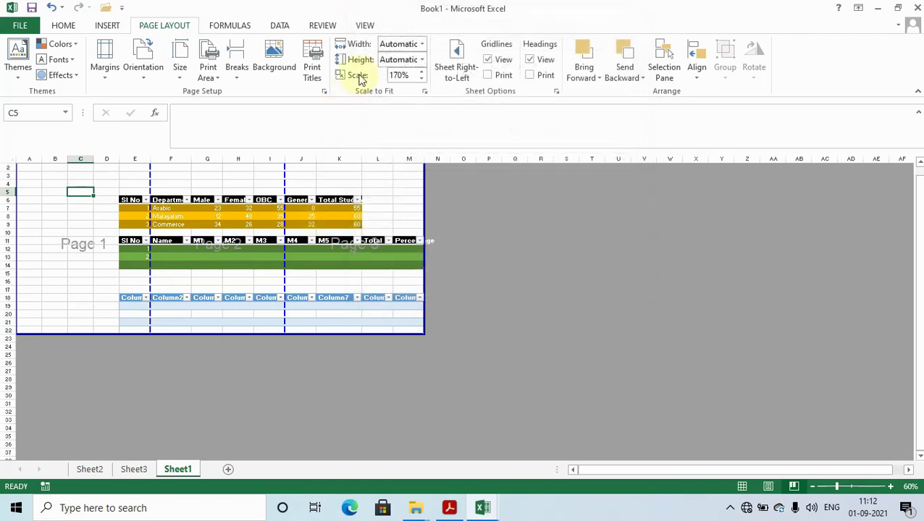
Lower the print scale from 170% to 95%, then bring it back to 100%
left_click(420, 79)
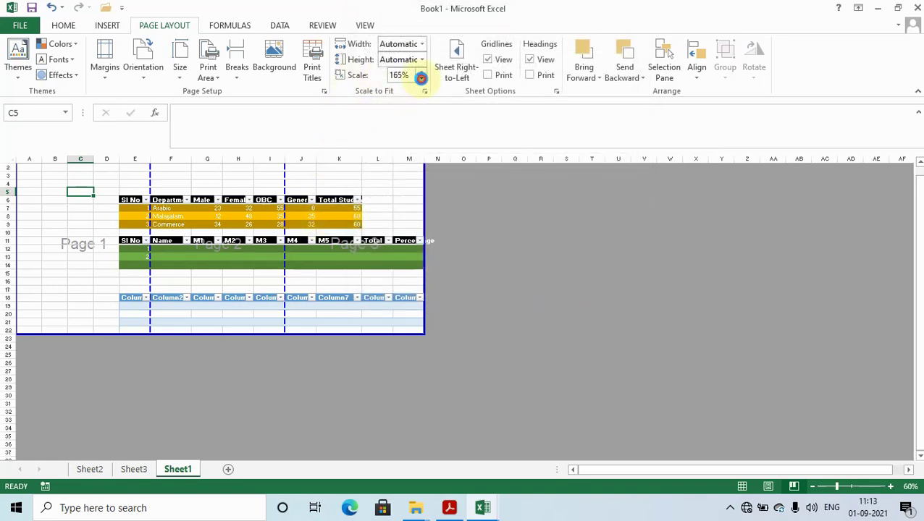
left_click(421, 79)
left_click(421, 78)
left_click(420, 78)
left_click(421, 79)
left_click(421, 79)
left_click(421, 79)
left_click(422, 81)
left_click(422, 81)
left_click(423, 82)
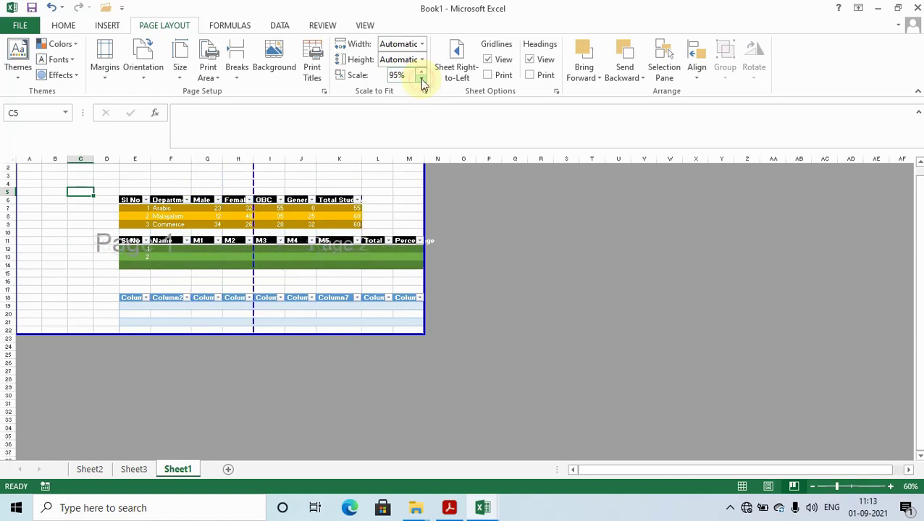
left_click(422, 71)
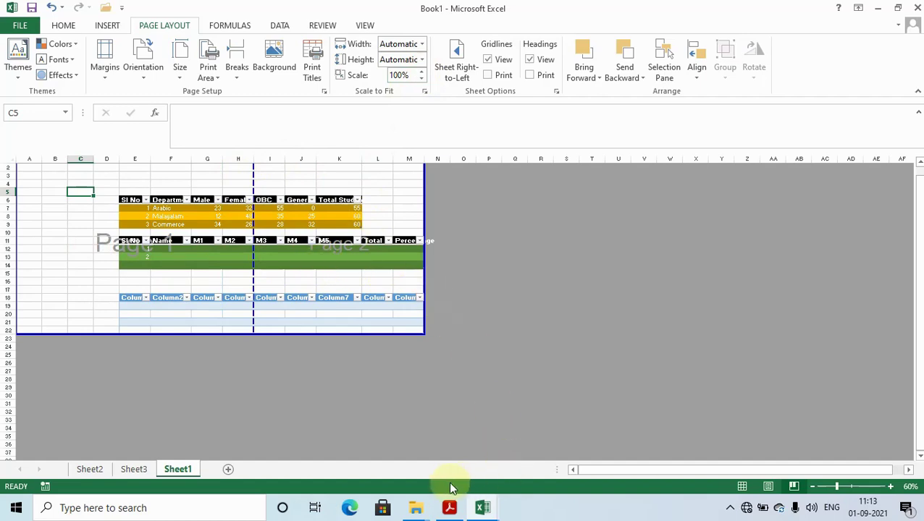
Return the sheet to Normal view and switch over to the PDF book
left_click(364, 25)
left_click(18, 62)
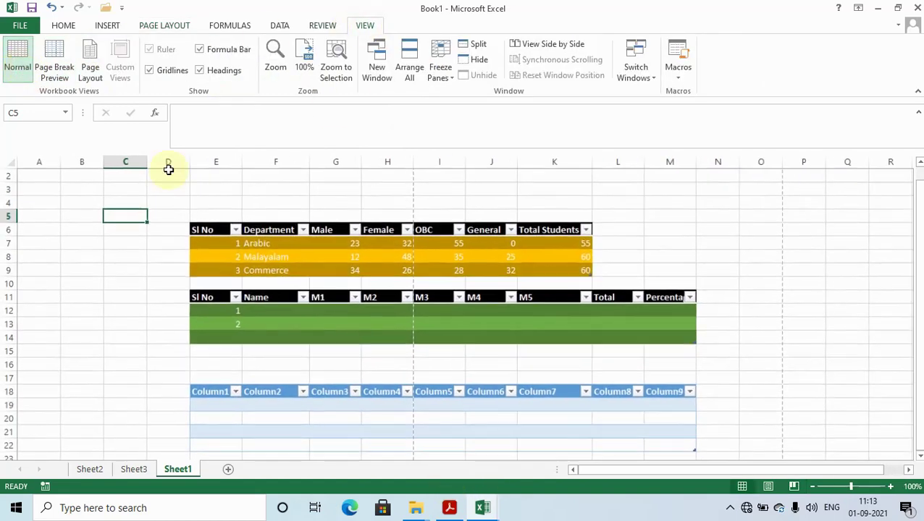
left_click(449, 508)
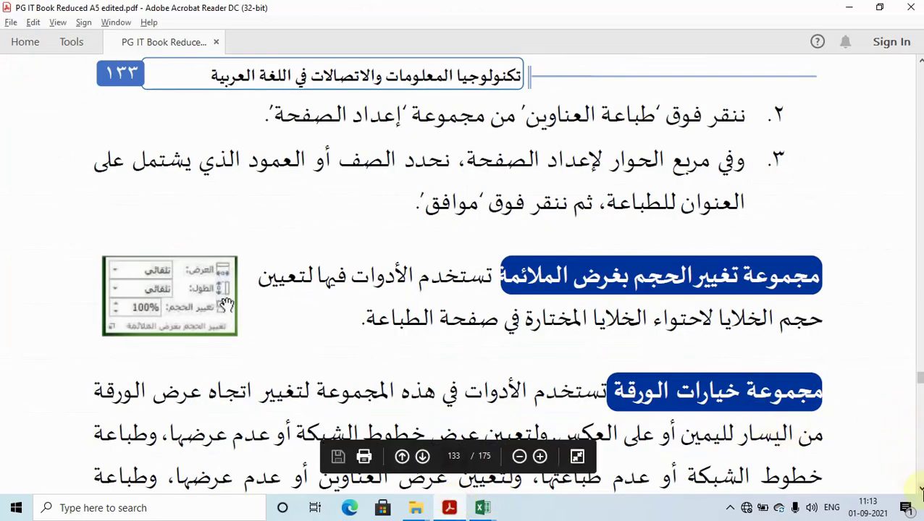
Scroll page 133 down to the Arrange group notes below Sheet Options
scroll(916, 488, "down", 3)
scroll(916, 489, "down", 3)
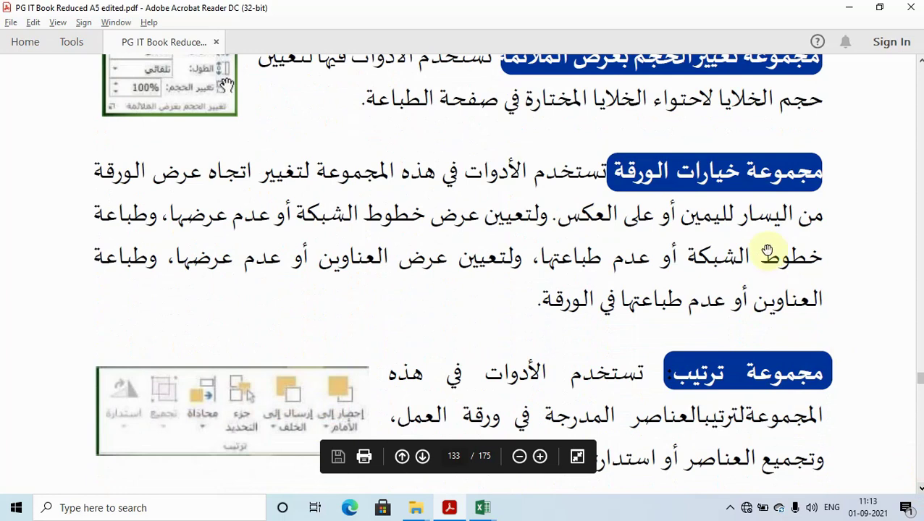
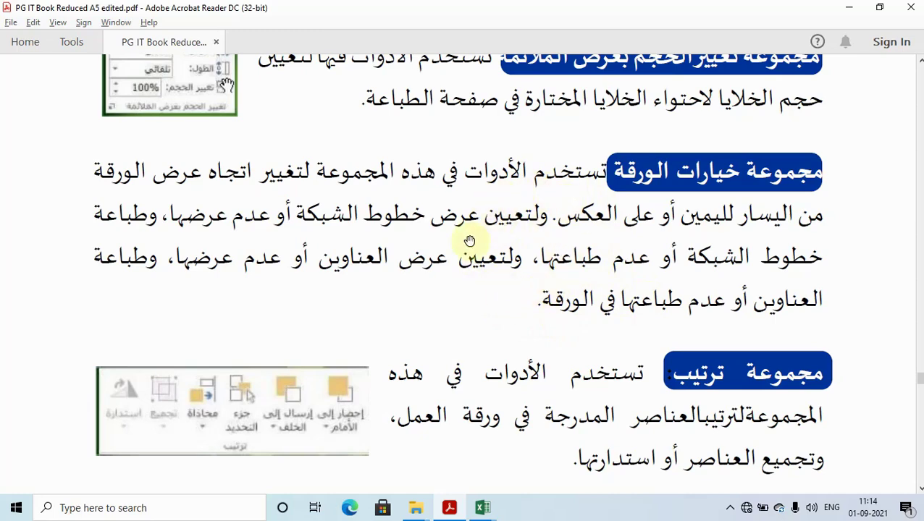
Switch from the Acrobat PDF to the Book1 Excel workbook and show its Page Layout options
key("alt+Tab")
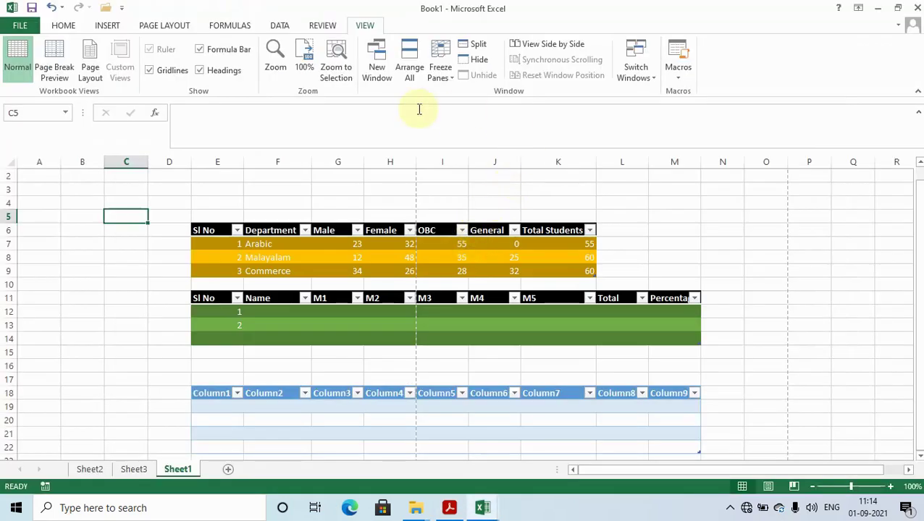
left_click(164, 26)
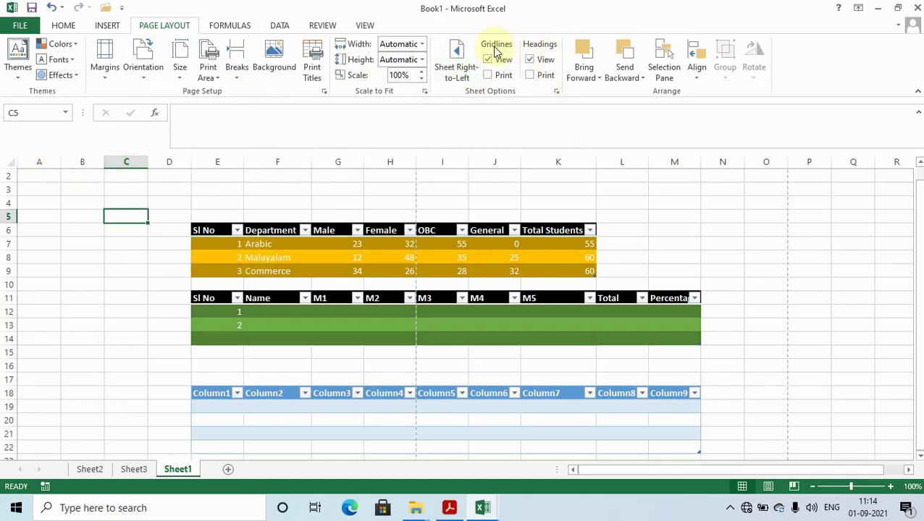
Set Sheet1 to run right-to-left and turn off the gridline display
left_click(451, 61)
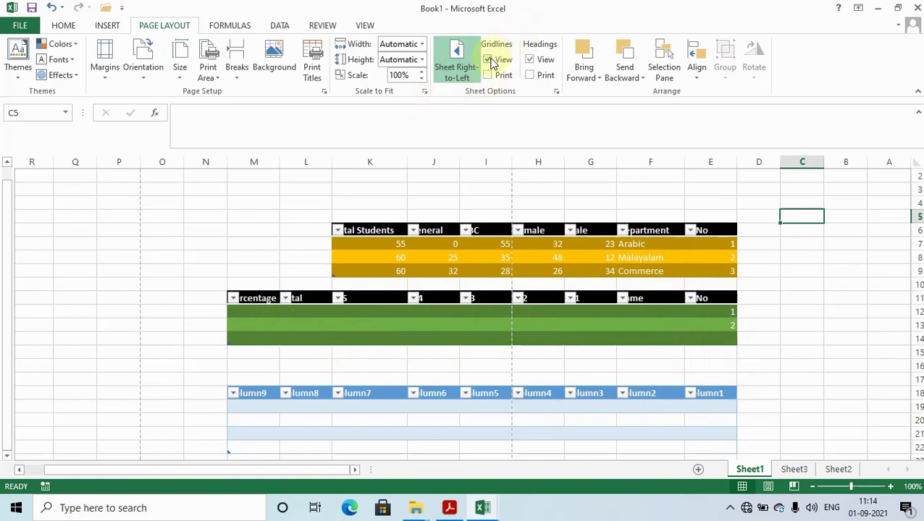
left_click(489, 61)
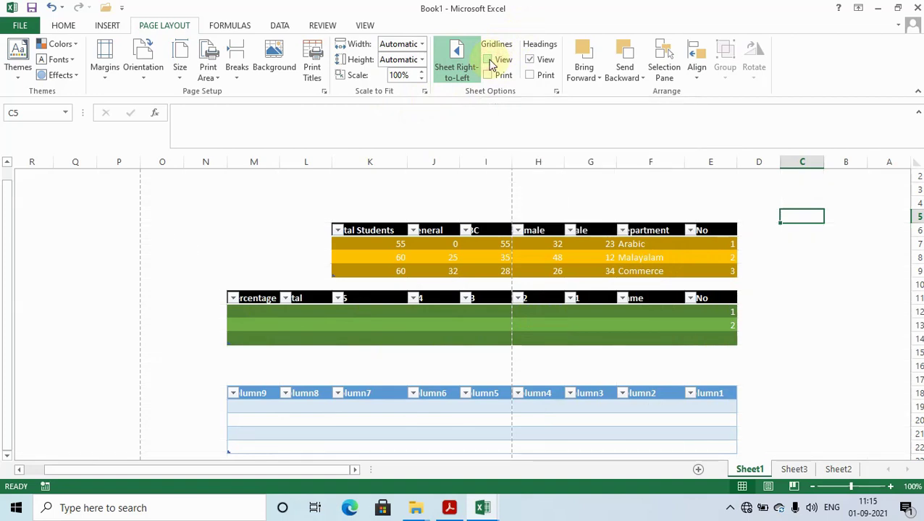
left_click(489, 61)
Toggle gridline viewing off and on, leaving gridlines visible on the sheet
left_click(489, 61)
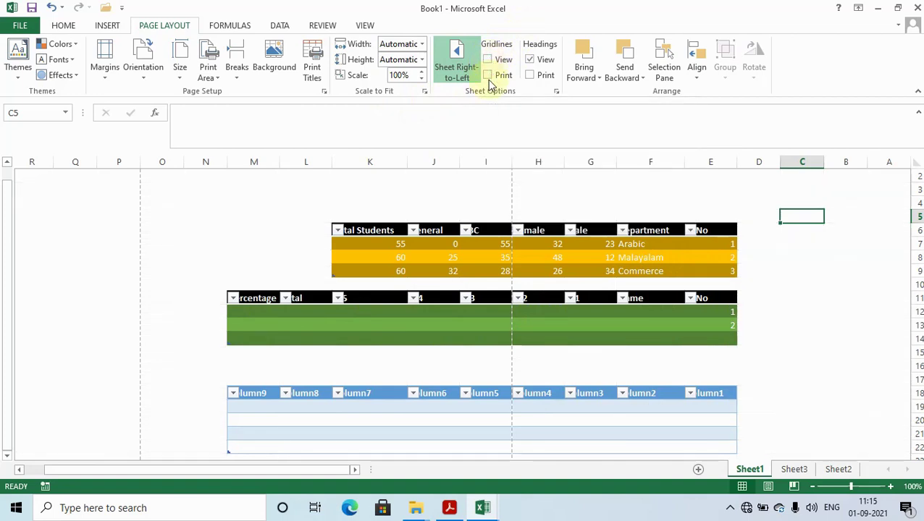
left_click(489, 60)
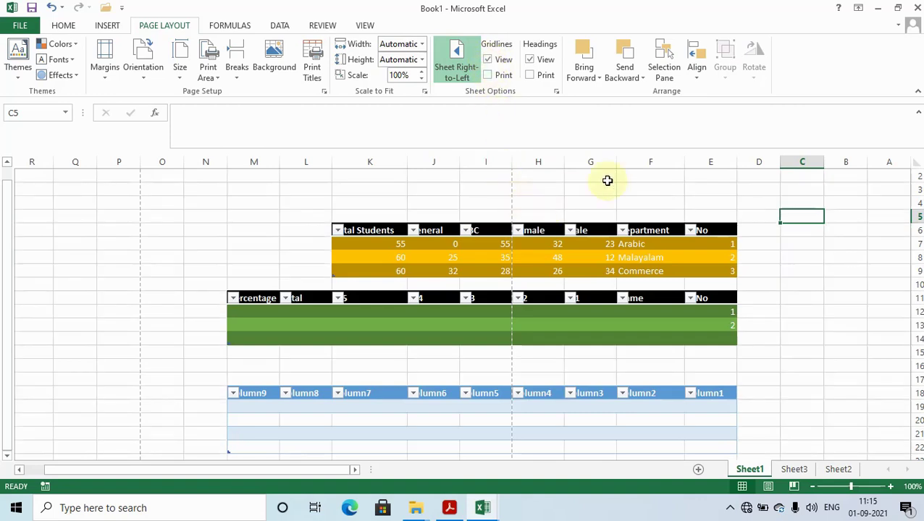
left_click(489, 61)
left_click(488, 61)
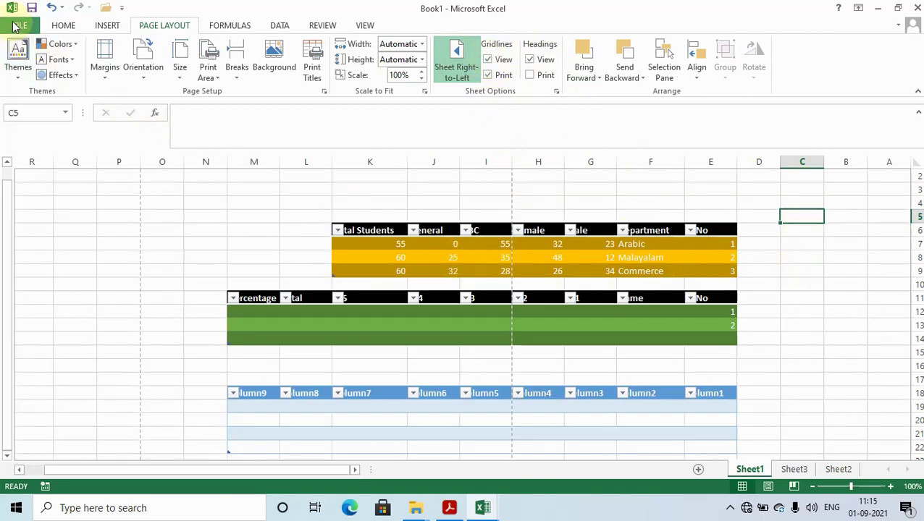
Check the print preview twice, returning to the worksheet each time
left_click(16, 27)
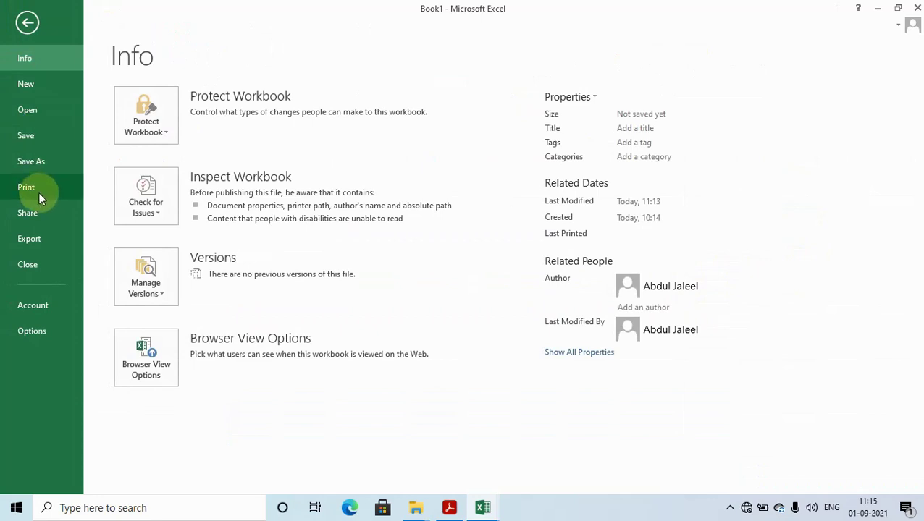
left_click(38, 189)
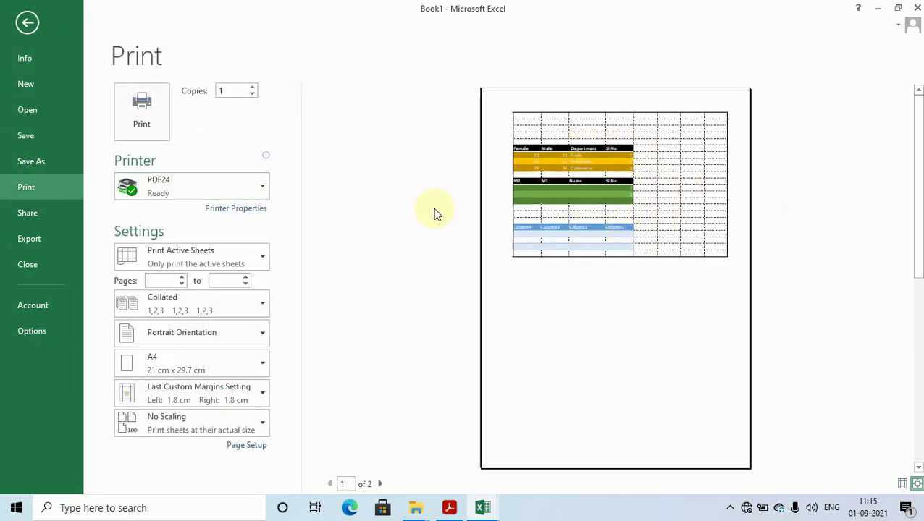
left_click(28, 22)
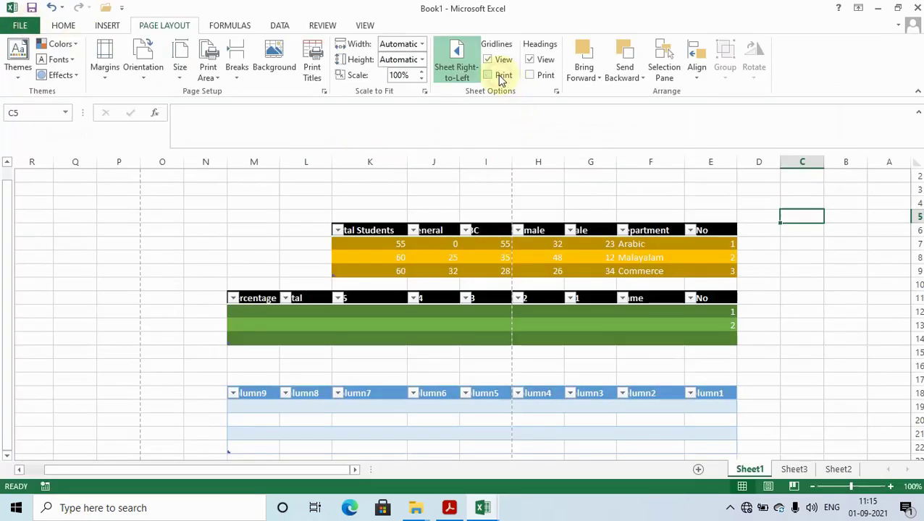
left_click(19, 26)
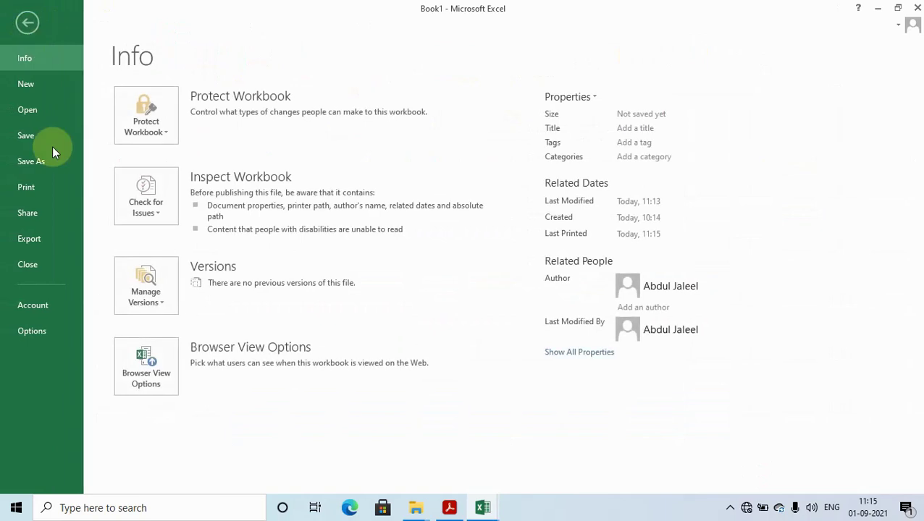
left_click(51, 184)
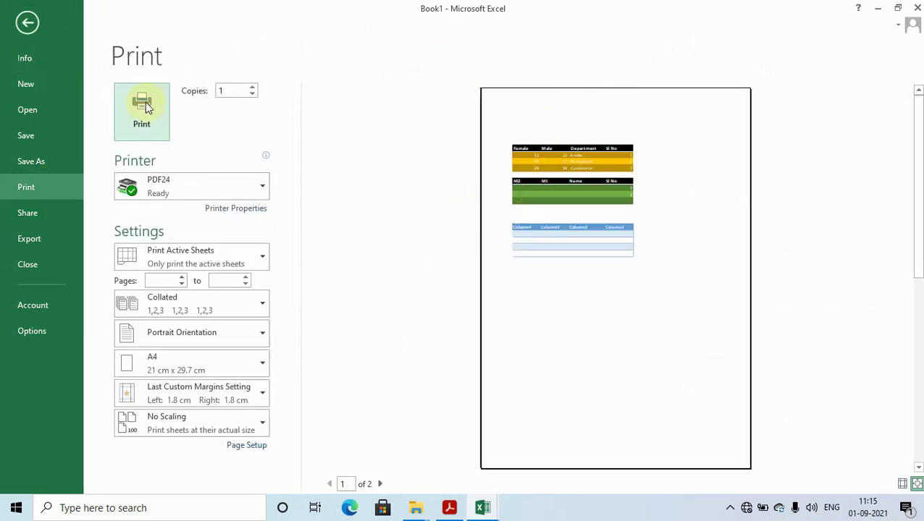
left_click(28, 24)
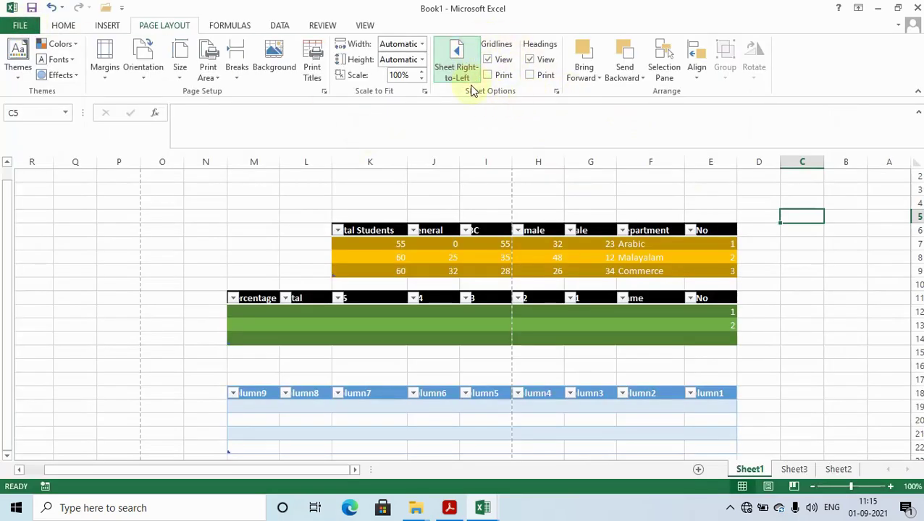
Toggle headings and gridlines view off and on, then enable Headings Print
left_click(532, 62)
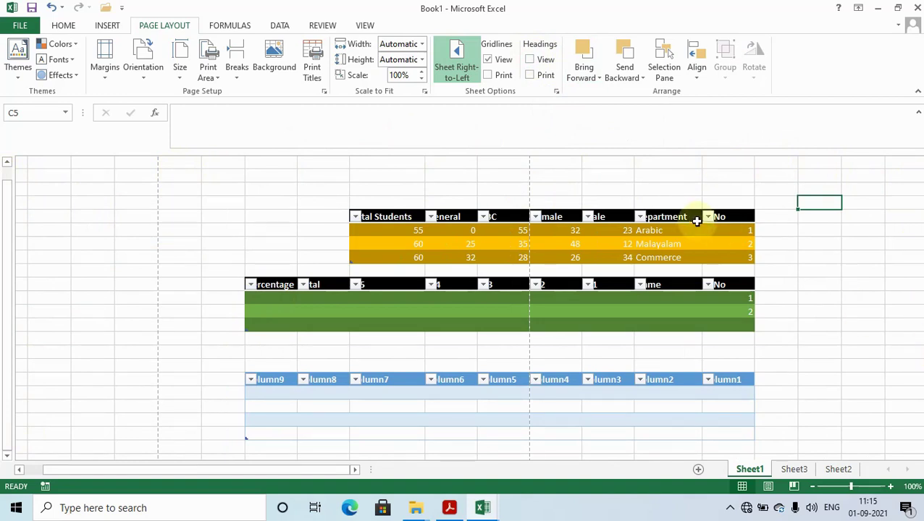
left_click(502, 61)
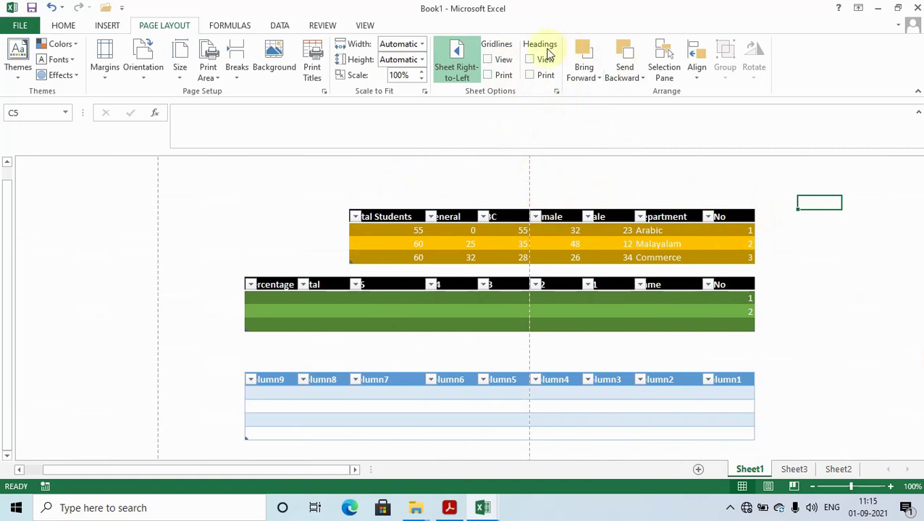
left_click(529, 61)
left_click(494, 62)
left_click(537, 74)
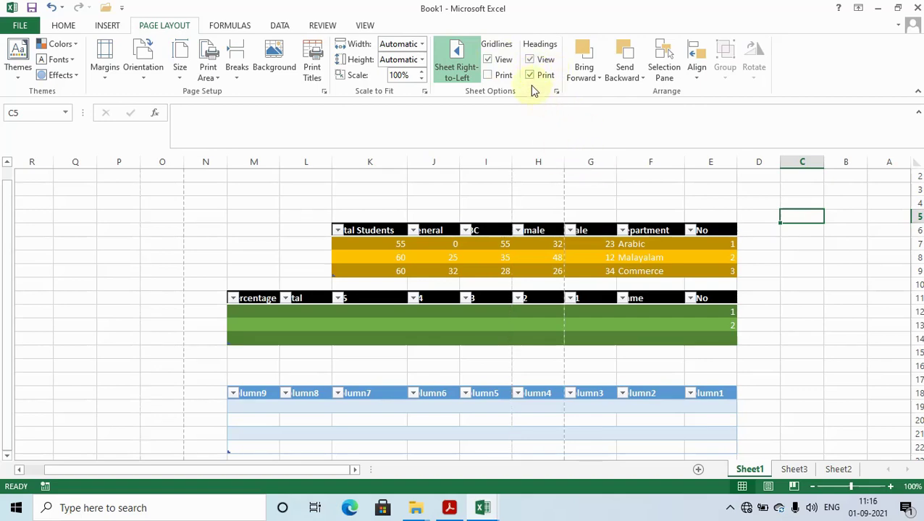
Preview the printout with headings, turn Headings Print off, then return to the PDF
left_click(18, 27)
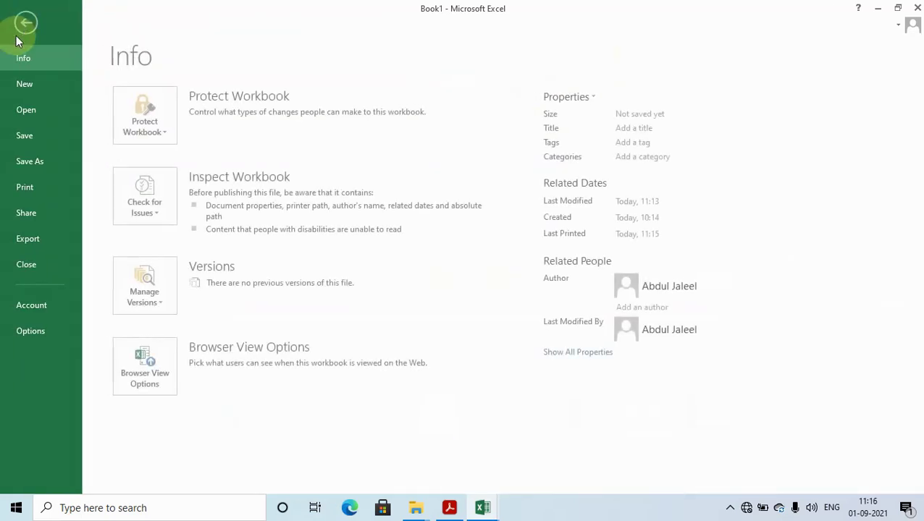
left_click(26, 187)
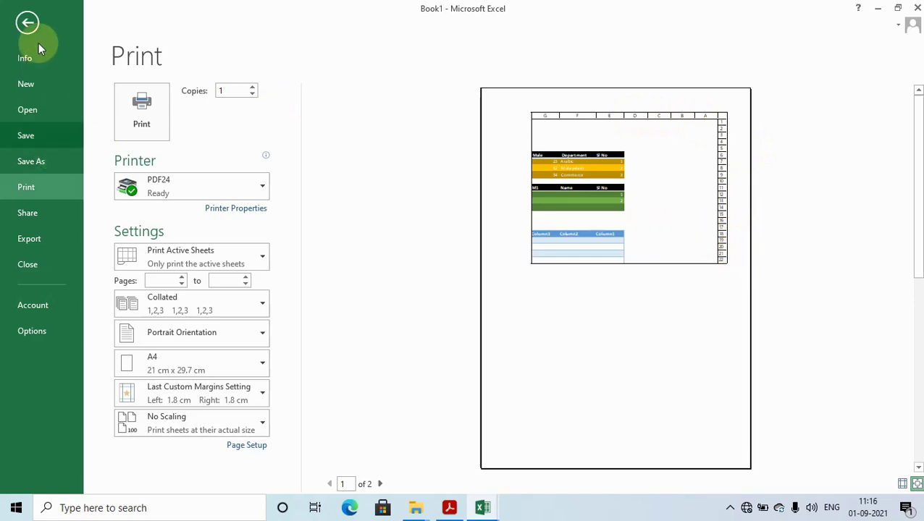
left_click(28, 22)
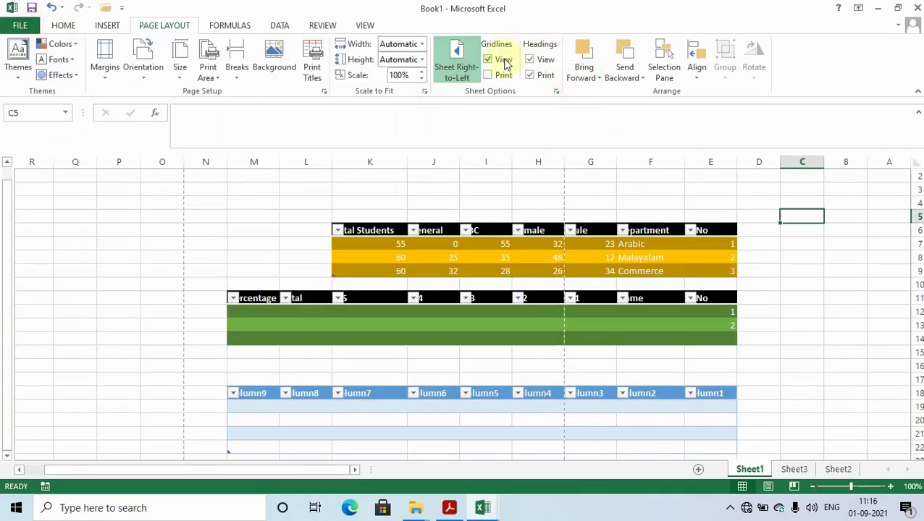
left_click(530, 76)
left_click(831, 295)
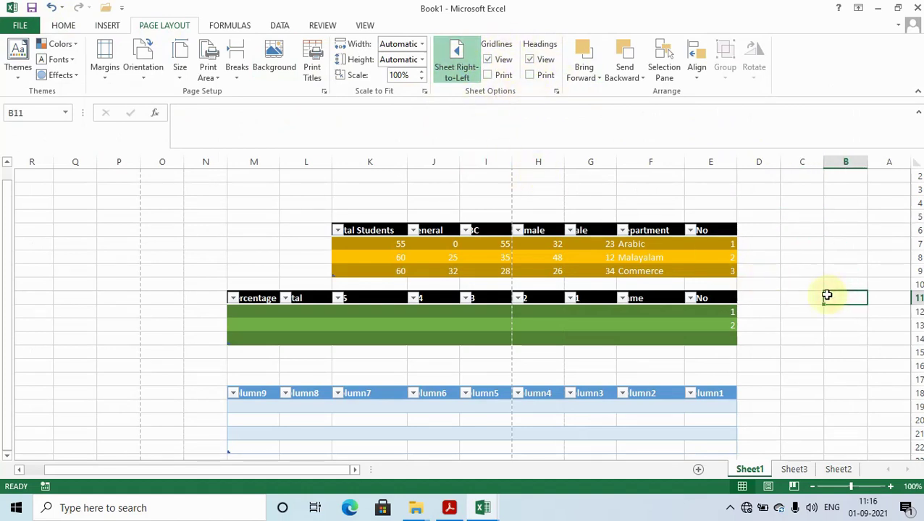
left_click(449, 508)
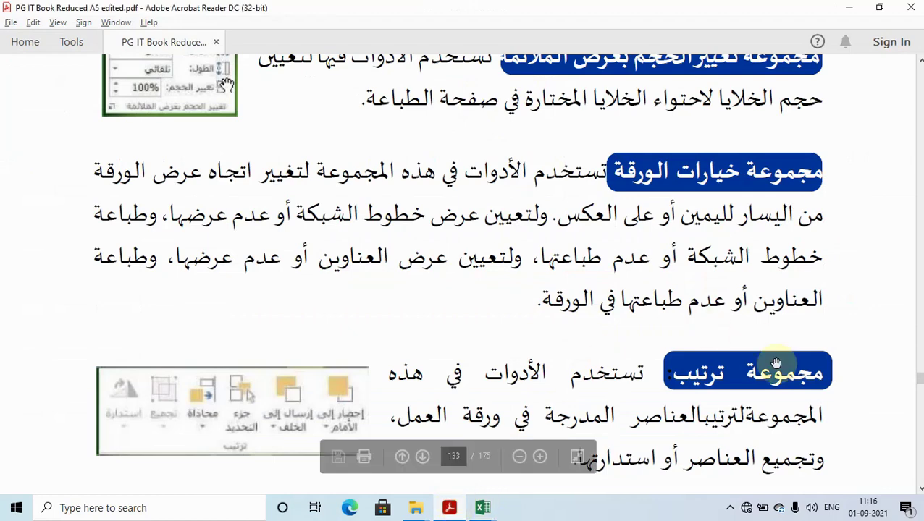
Scroll the PDF to the review section, then bring the Book2 workbook to the front
scroll(918, 493, "down", 1)
scroll(919, 492, "down", 1)
scroll(918, 492, "down", 2)
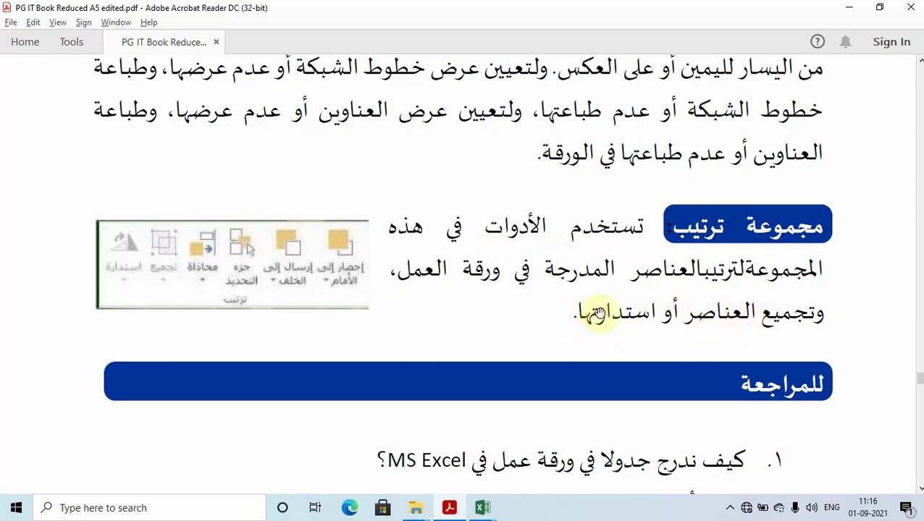
left_click(481, 511)
left_click(438, 469)
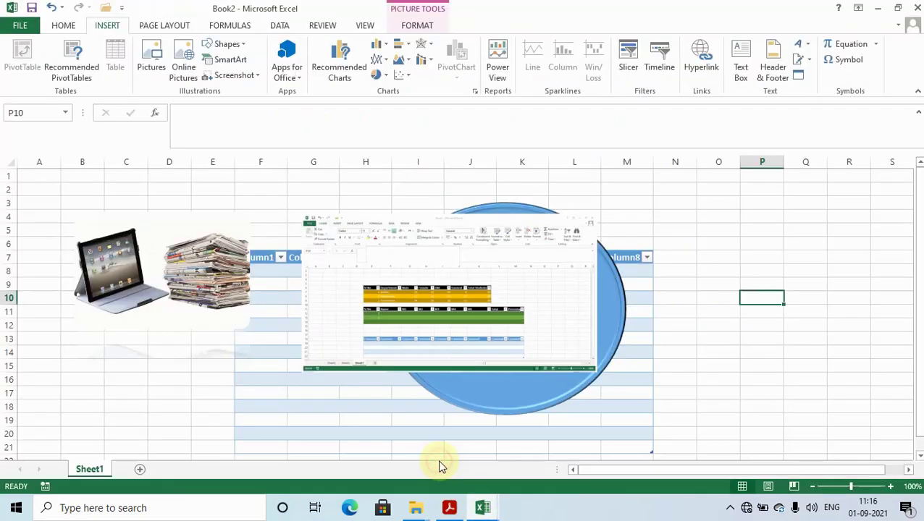
Drag the screenshot picture, blue oval and tablet-and-newspaper picture into one overlapping cluster
left_click_drag(529, 260, 498, 324)
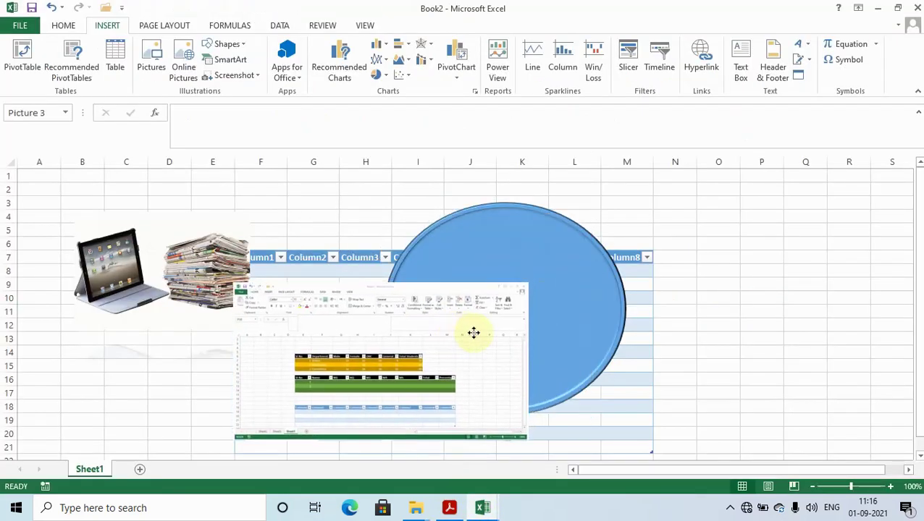
left_click_drag(510, 259, 536, 246)
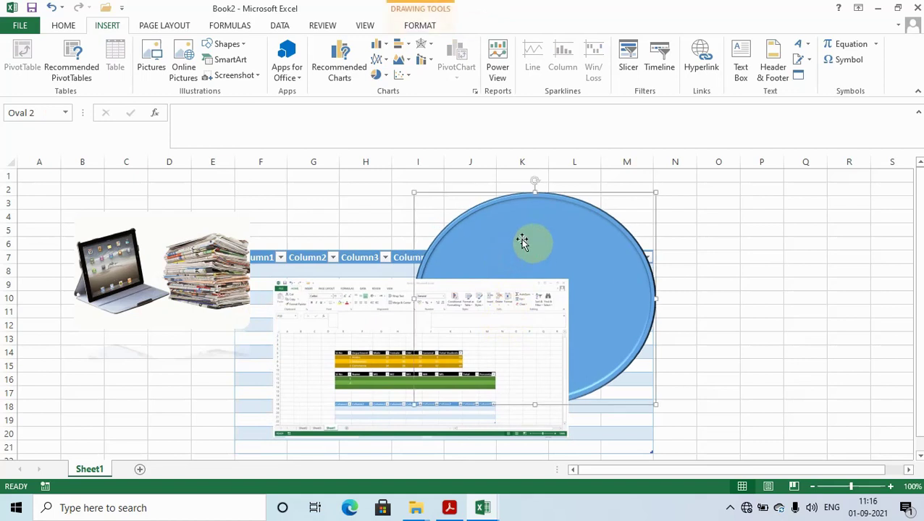
mouse_move(223, 284)
left_mouse_down()
mouse_move(378, 286)
mouse_move(457, 229)
left_mouse_up()
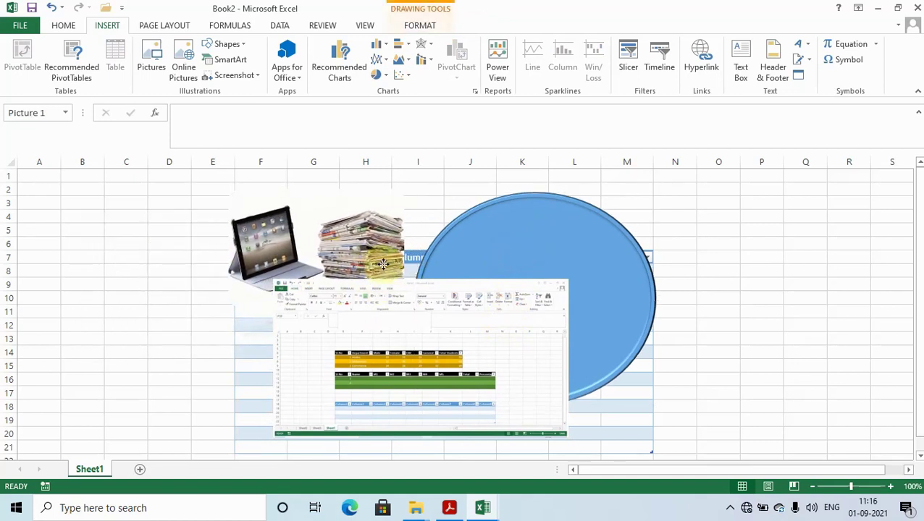
left_click_drag(457, 230, 474, 231)
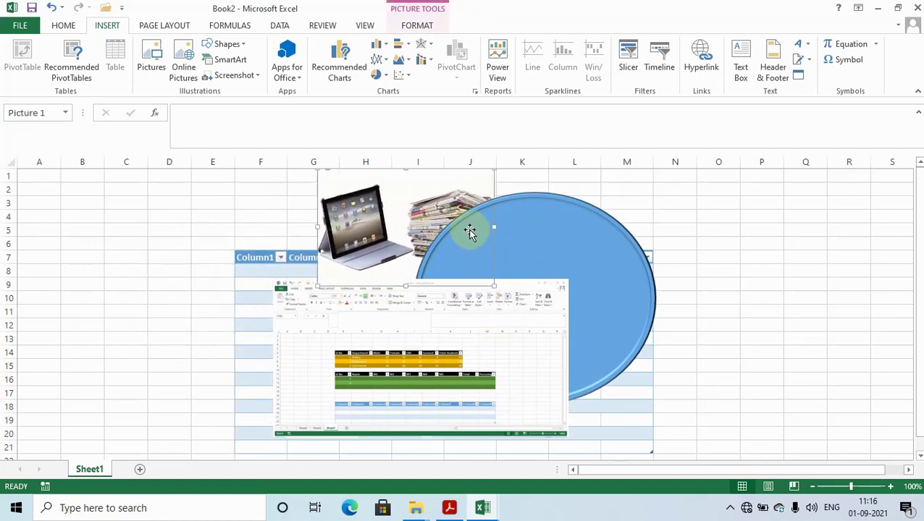
Bring the tablet picture in front of the oval, then move the oval forward one level
left_click(172, 26)
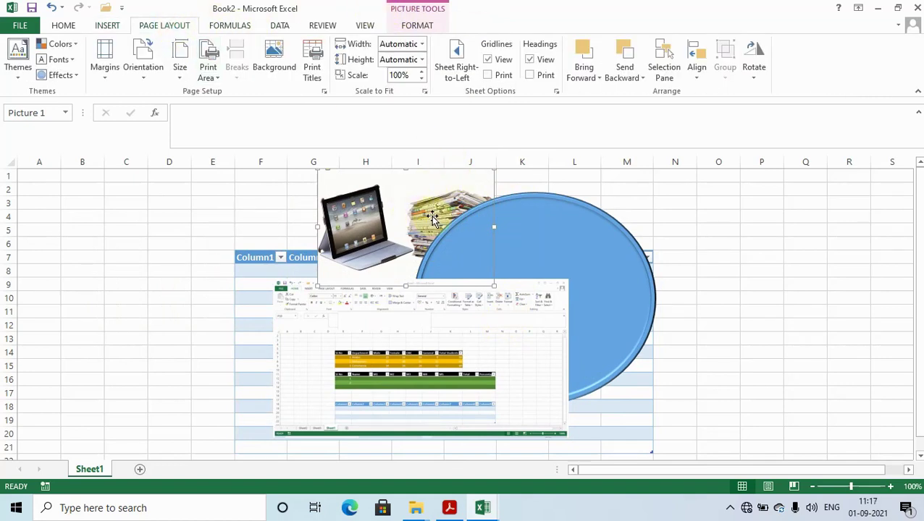
left_click(584, 57)
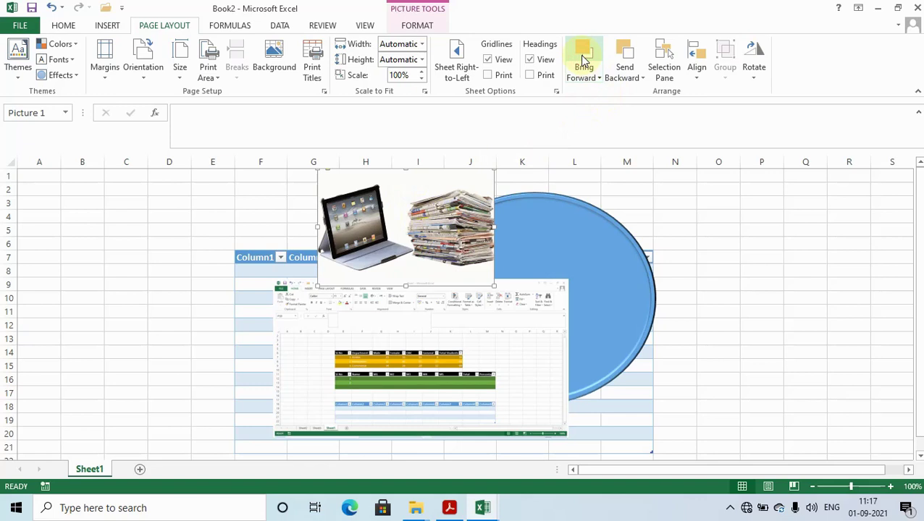
left_click(561, 228)
left_click(592, 70)
left_click(593, 92)
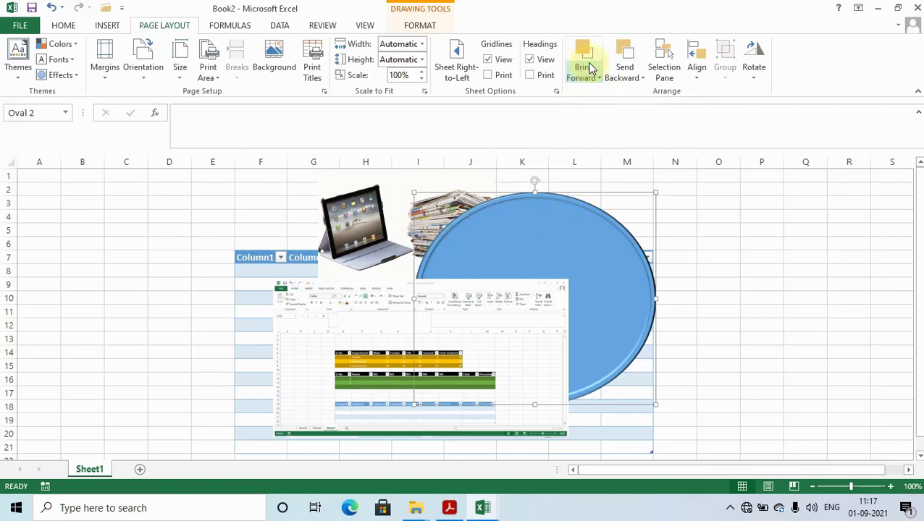
Bring the oval to the front, then send it to the back and show the Selection pane
left_click(598, 78)
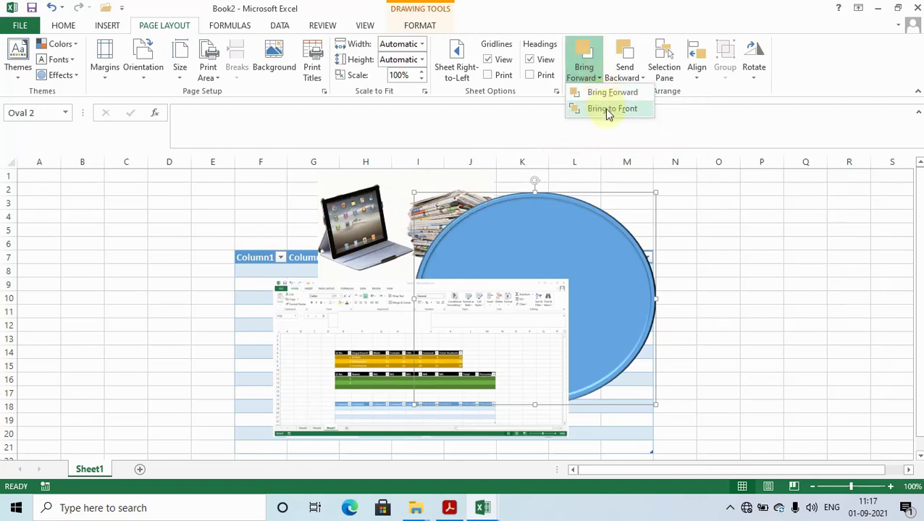
left_click(607, 110)
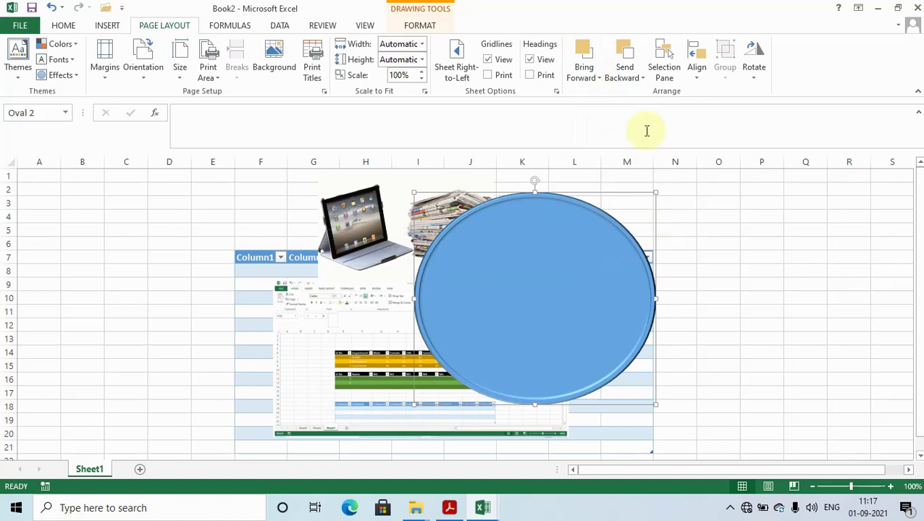
left_click(637, 75)
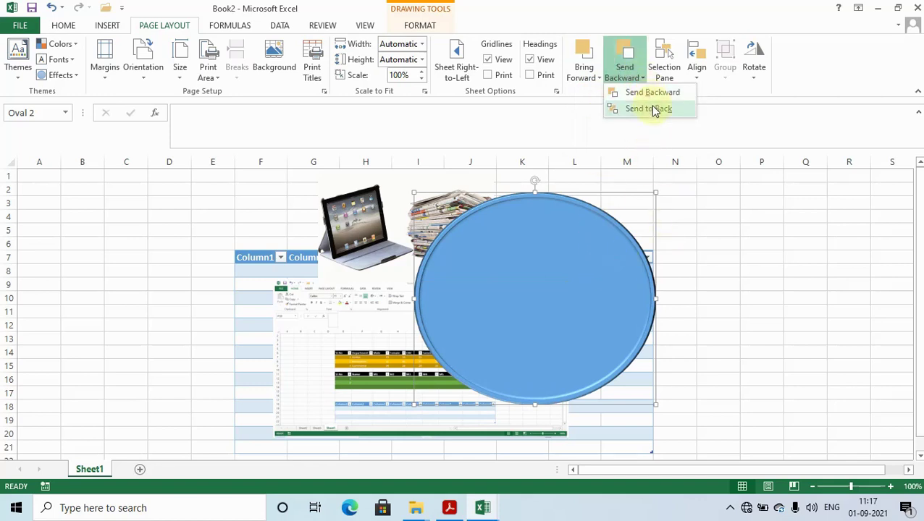
left_click(653, 107)
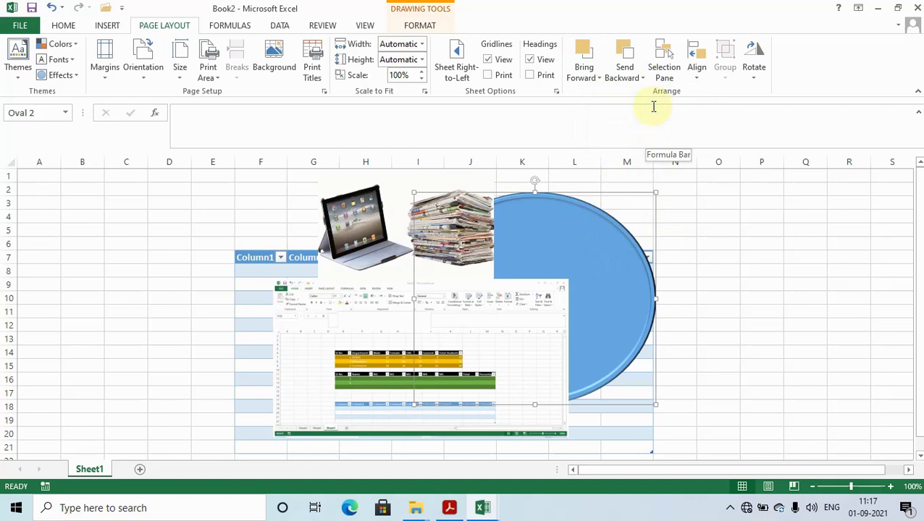
left_click(670, 66)
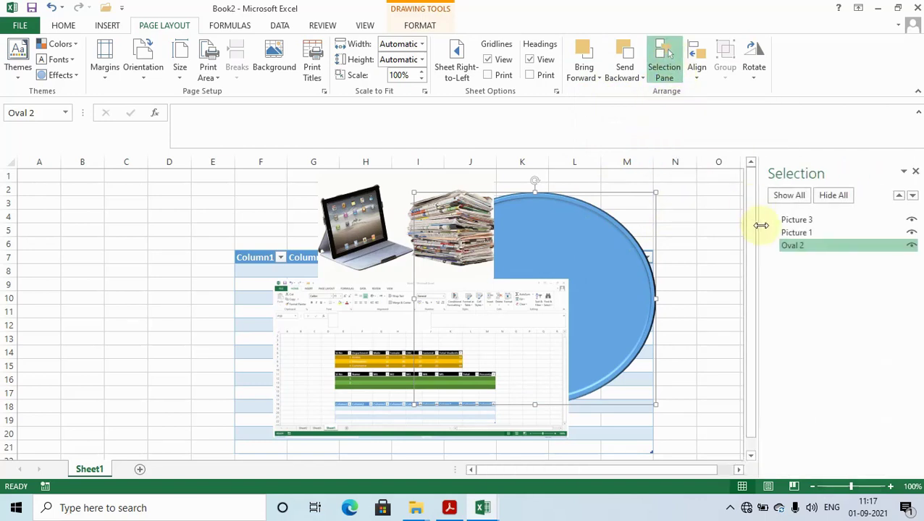
left_click(910, 247)
left_click(910, 247)
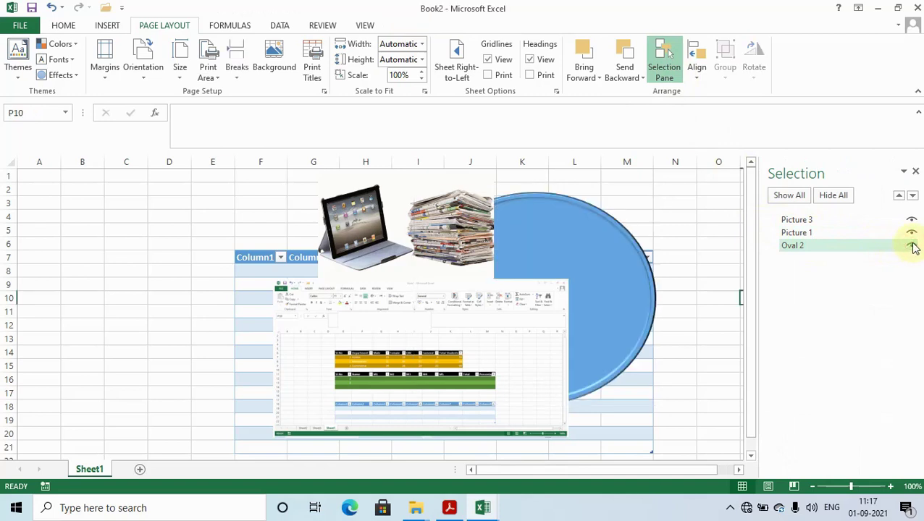
left_click(911, 234)
left_click(911, 234)
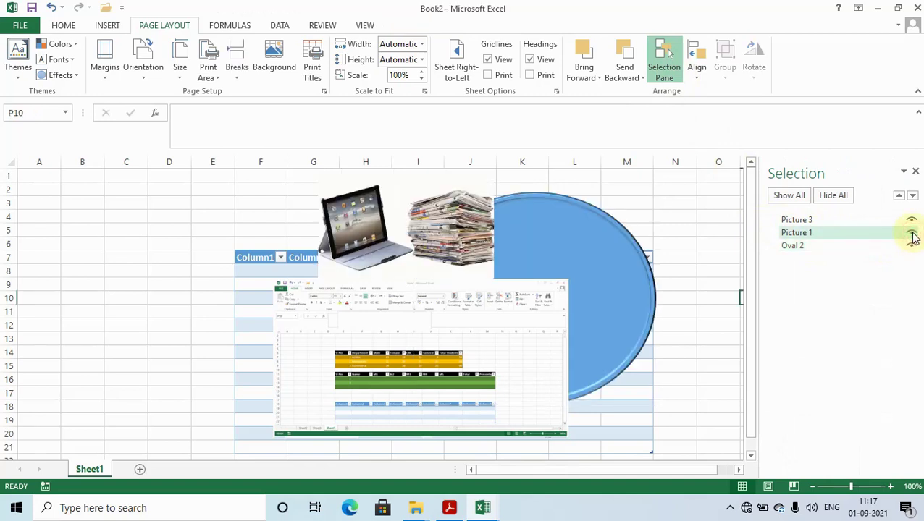
left_click(911, 220)
left_click(912, 220)
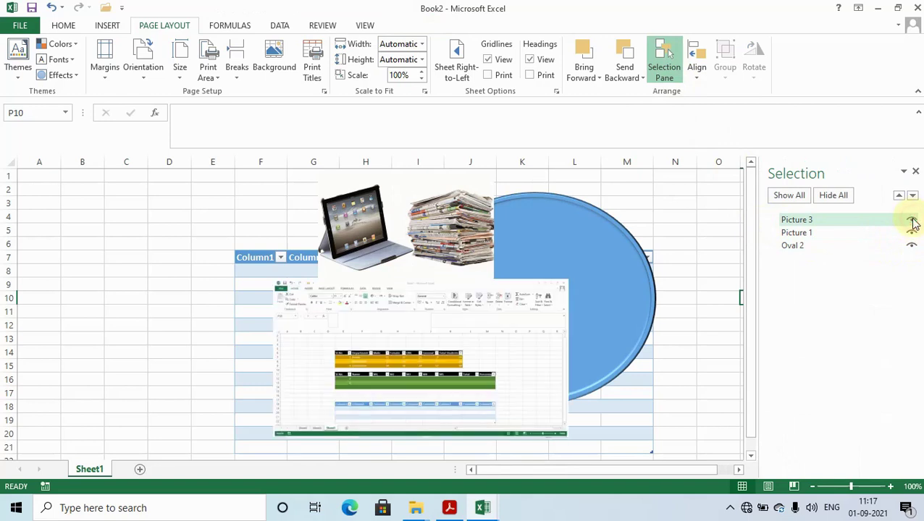
left_click(916, 171)
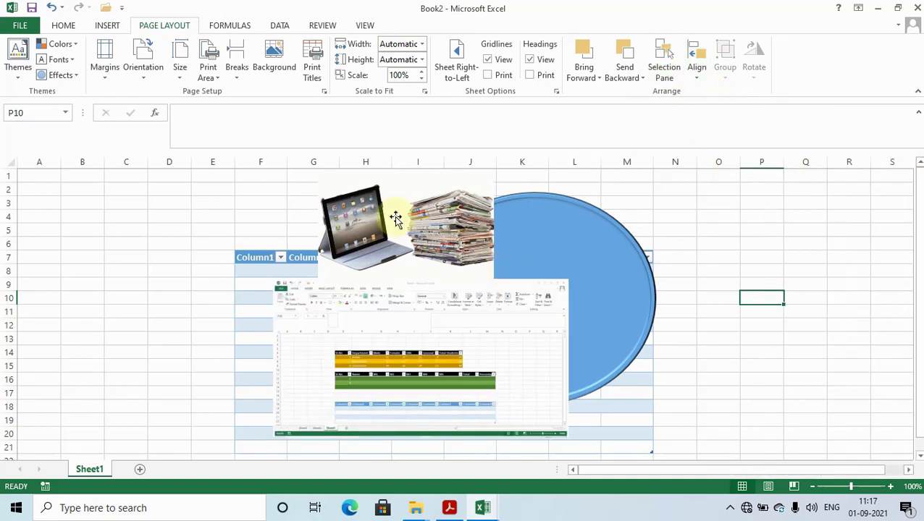
Select both pictures and the oval, then align them left, right, and finally centre
left_click(395, 219)
left_click(537, 238, "ctrl")
left_click(340, 406, "ctrl")
left_click(697, 72)
left_click(706, 94)
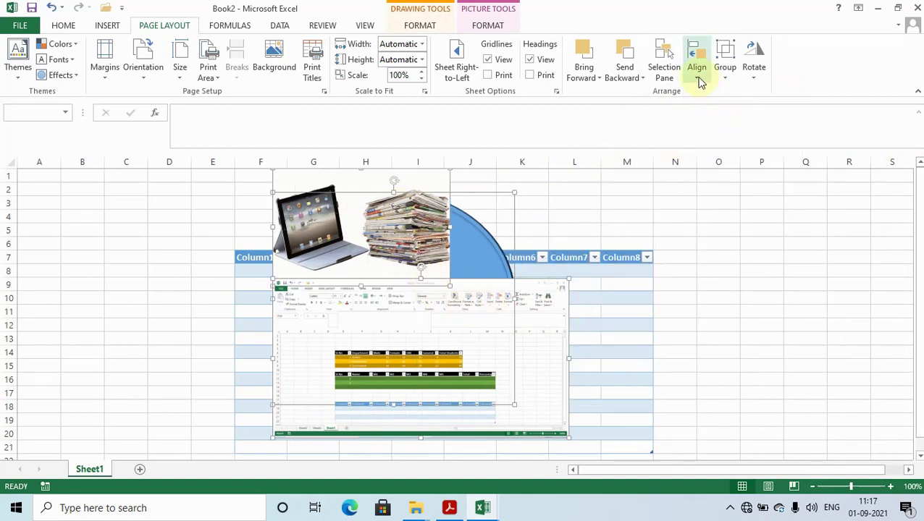
left_click(697, 72)
left_click(734, 125)
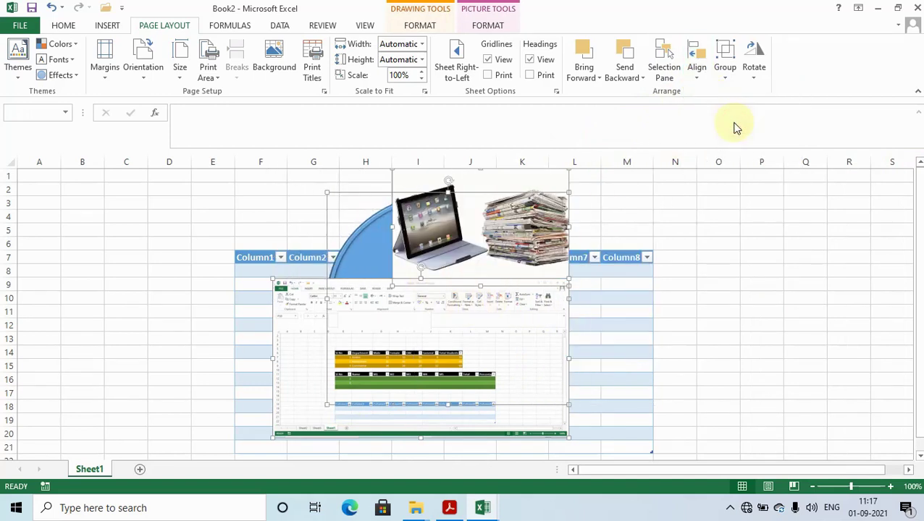
left_click(697, 72)
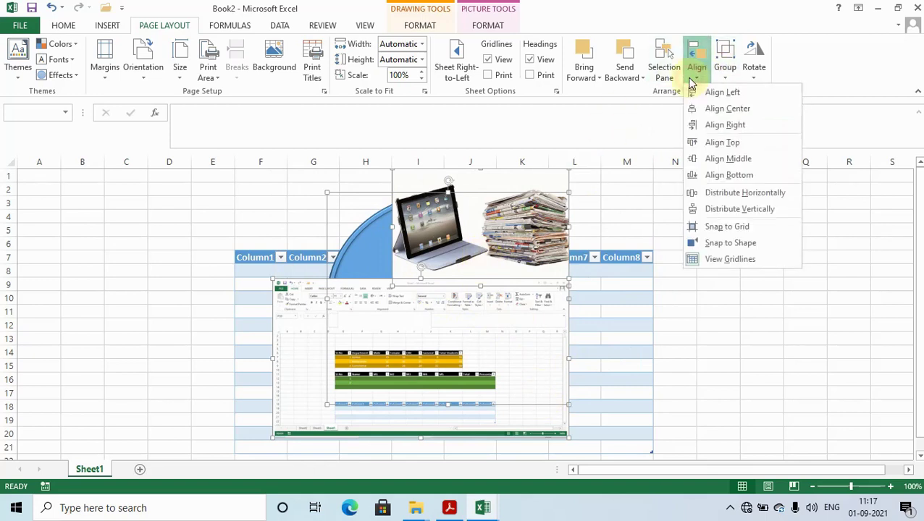
left_click(733, 110)
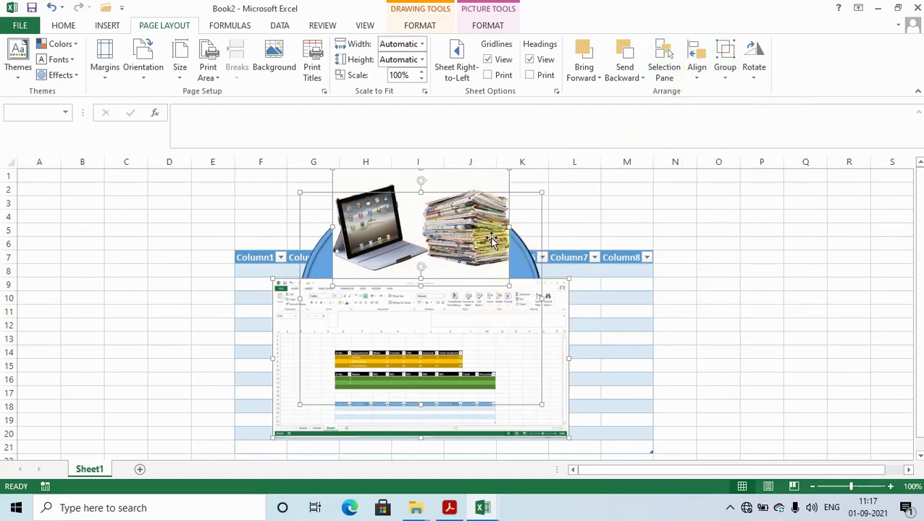
Group the three objects and nudge the group slightly right and down
left_click(724, 80)
left_click(730, 95)
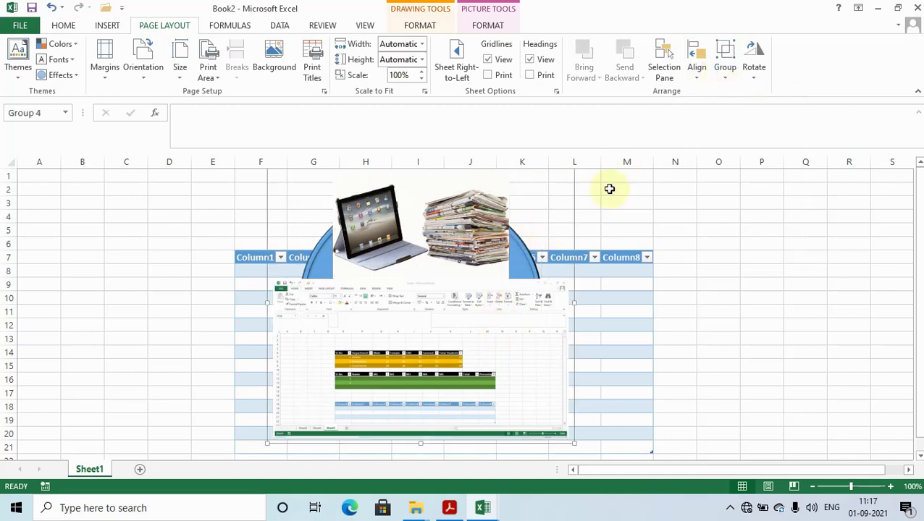
left_click_drag(407, 305, 444, 310)
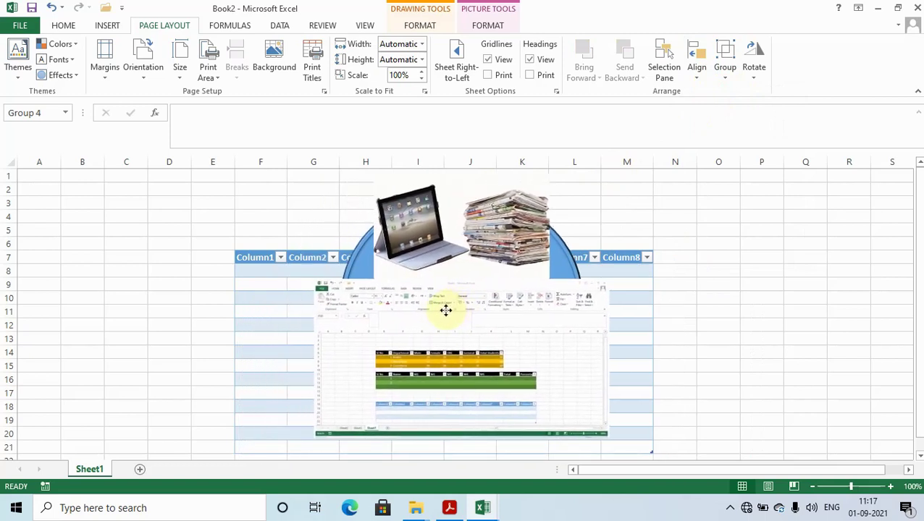
Ungroup the objects, move the tablet picture left to columns C–F and the oval right to M–R
left_click(726, 80)
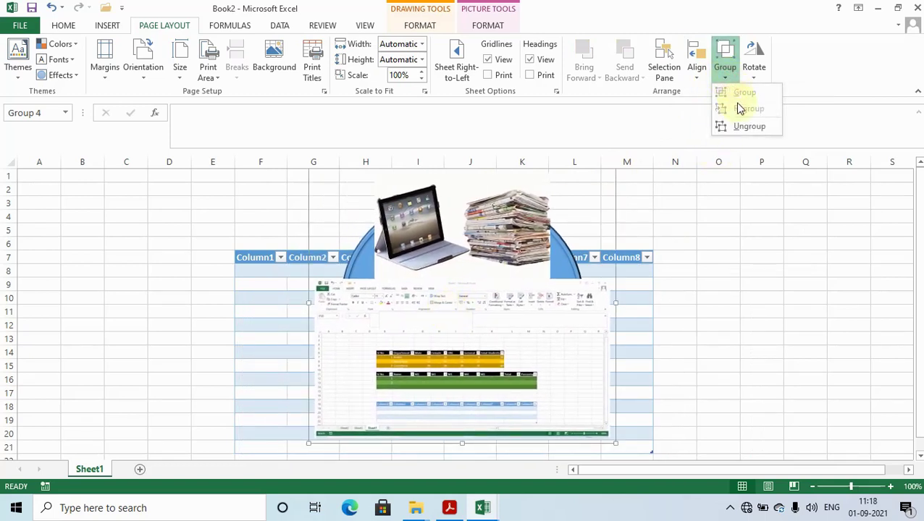
left_click(745, 126)
left_click(714, 257)
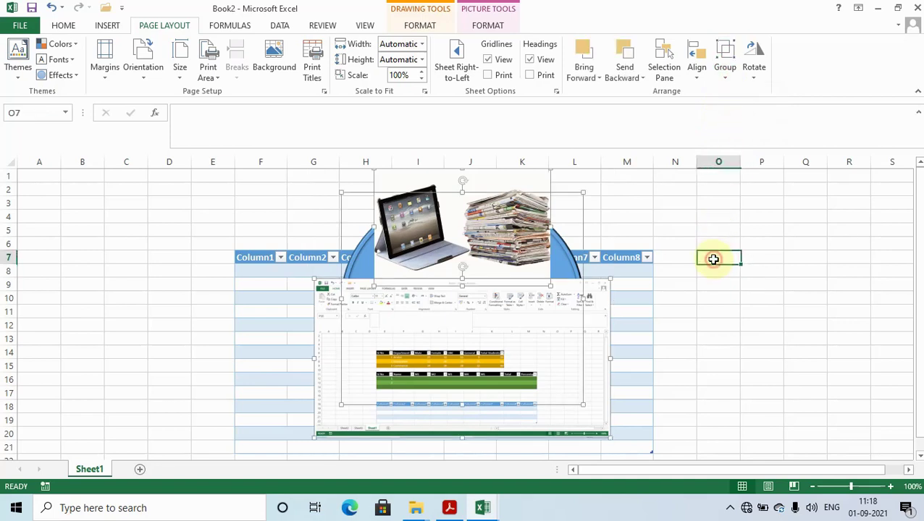
left_click_drag(419, 268, 150, 382)
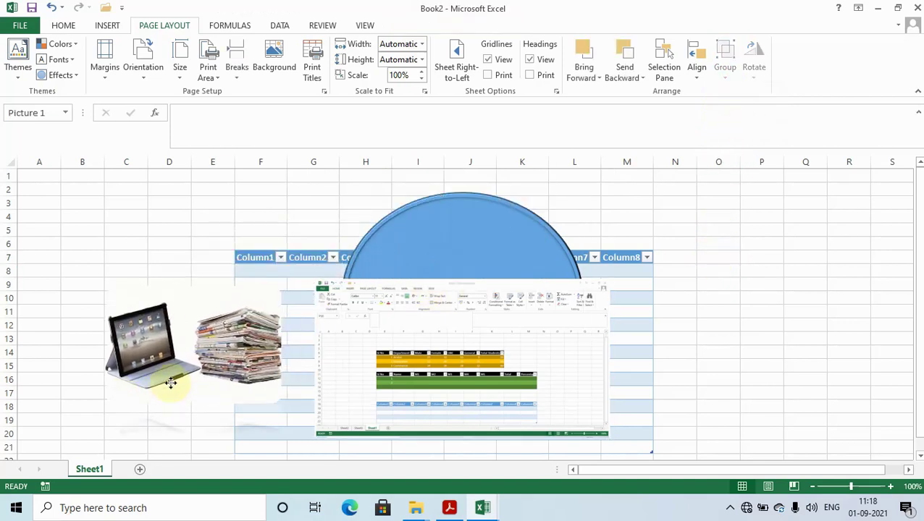
left_click(459, 249)
left_click_drag(502, 239, 738, 277)
Rotate the spreadsheet screenshot to a tilted angle, then try rotating the tablet picture
left_click(478, 342)
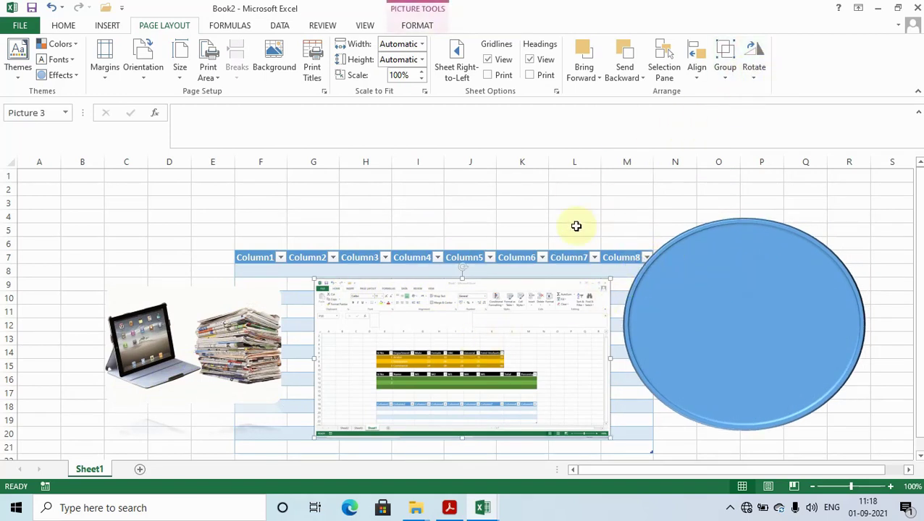
left_click_drag(462, 269, 578, 275)
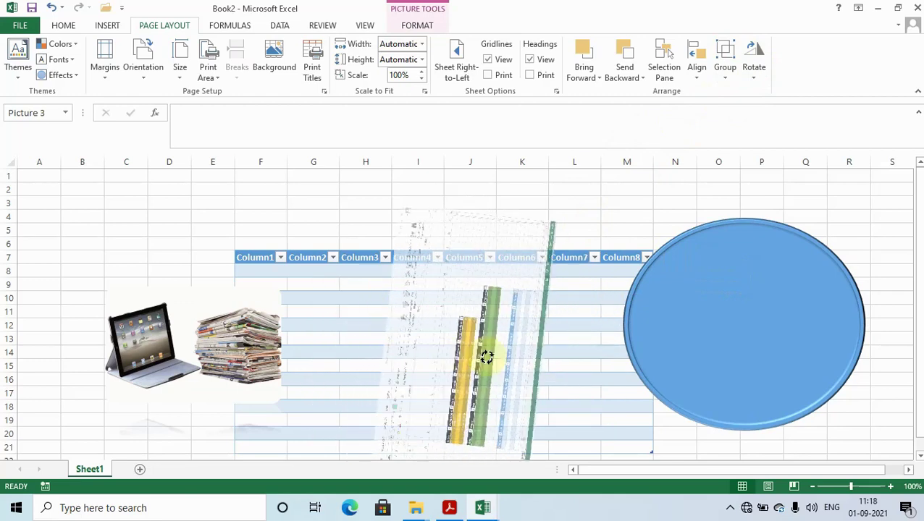
left_click_drag(578, 276, 526, 217)
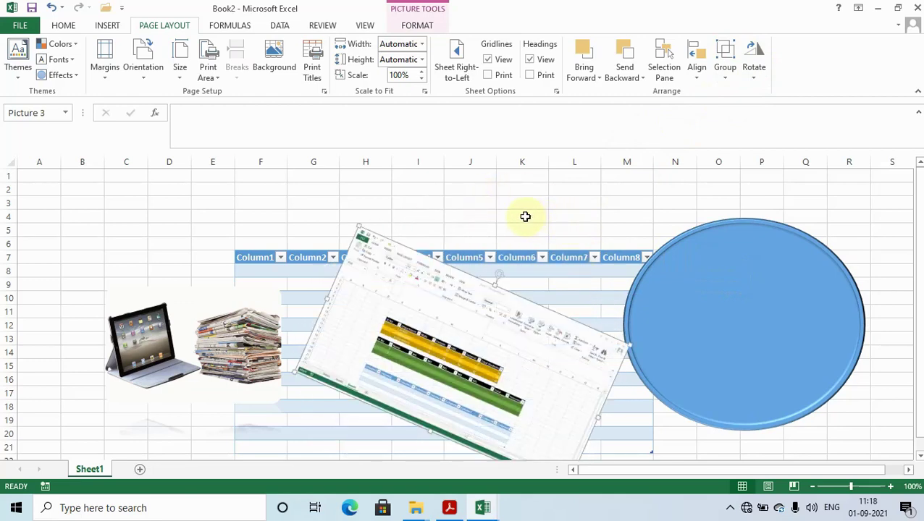
left_click(271, 319)
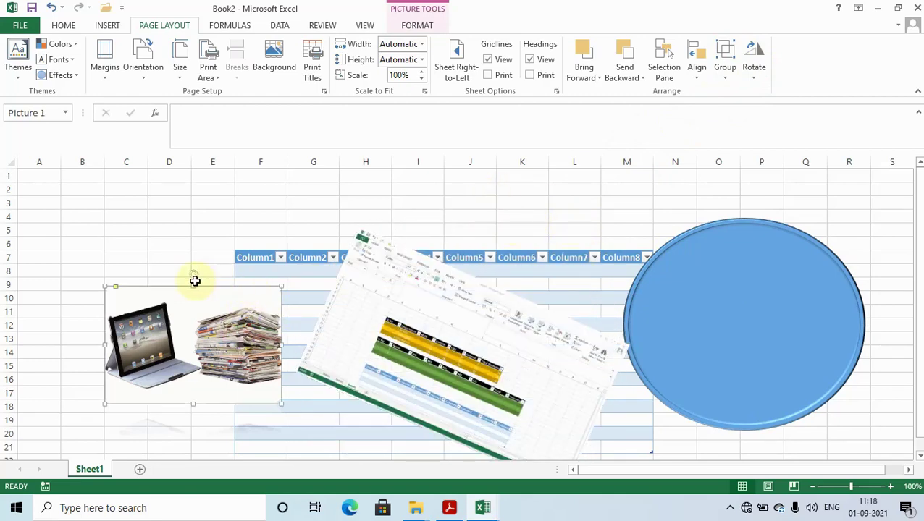
left_click_drag(191, 273, 194, 260)
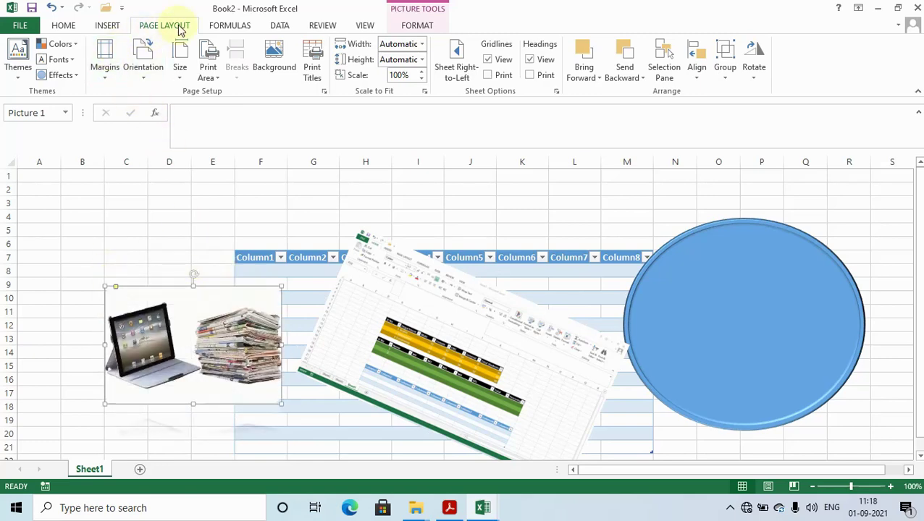